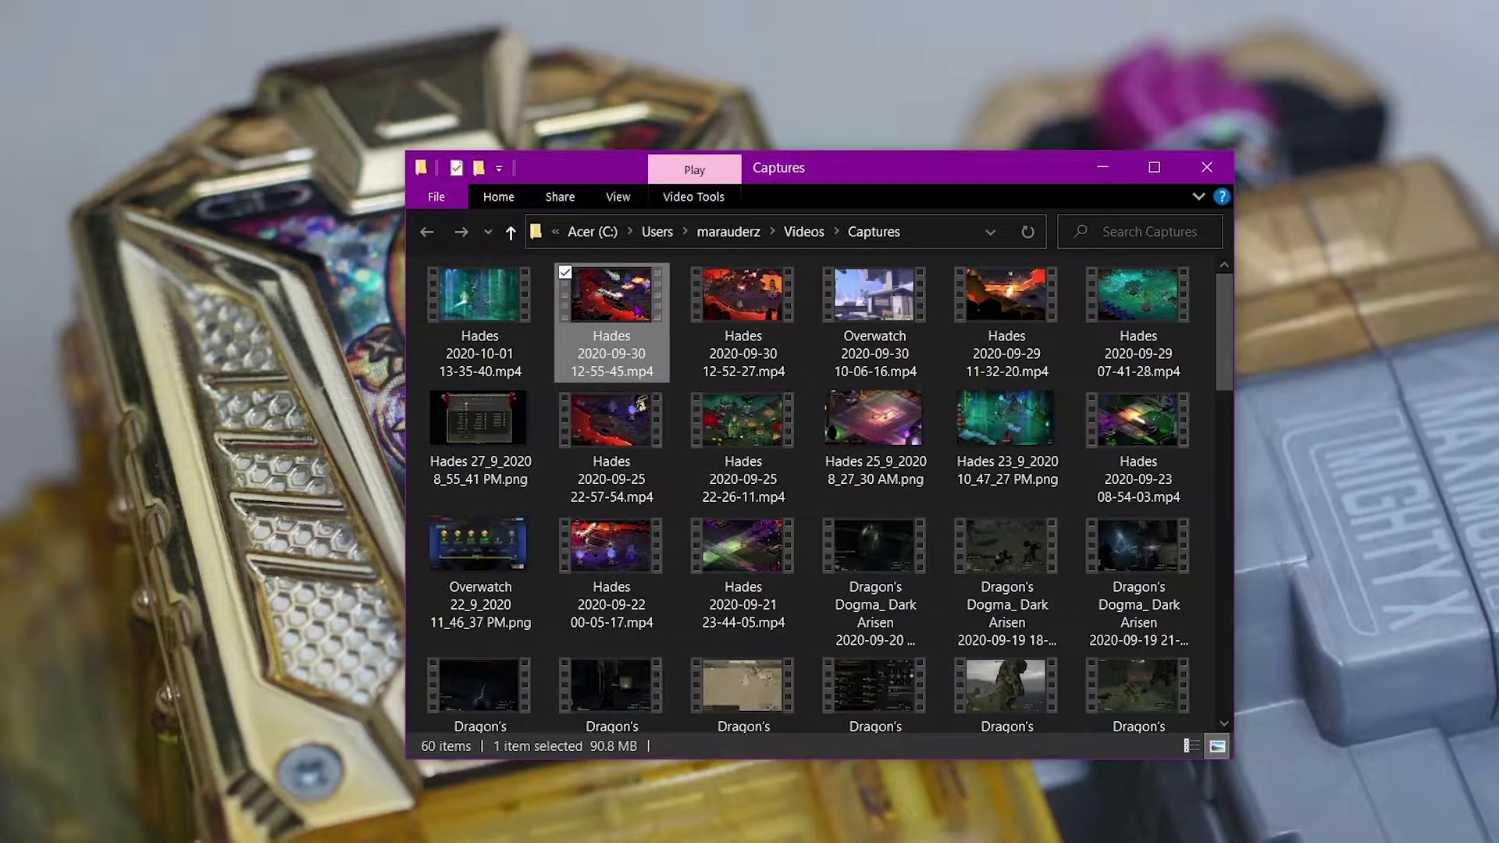
key(Return)
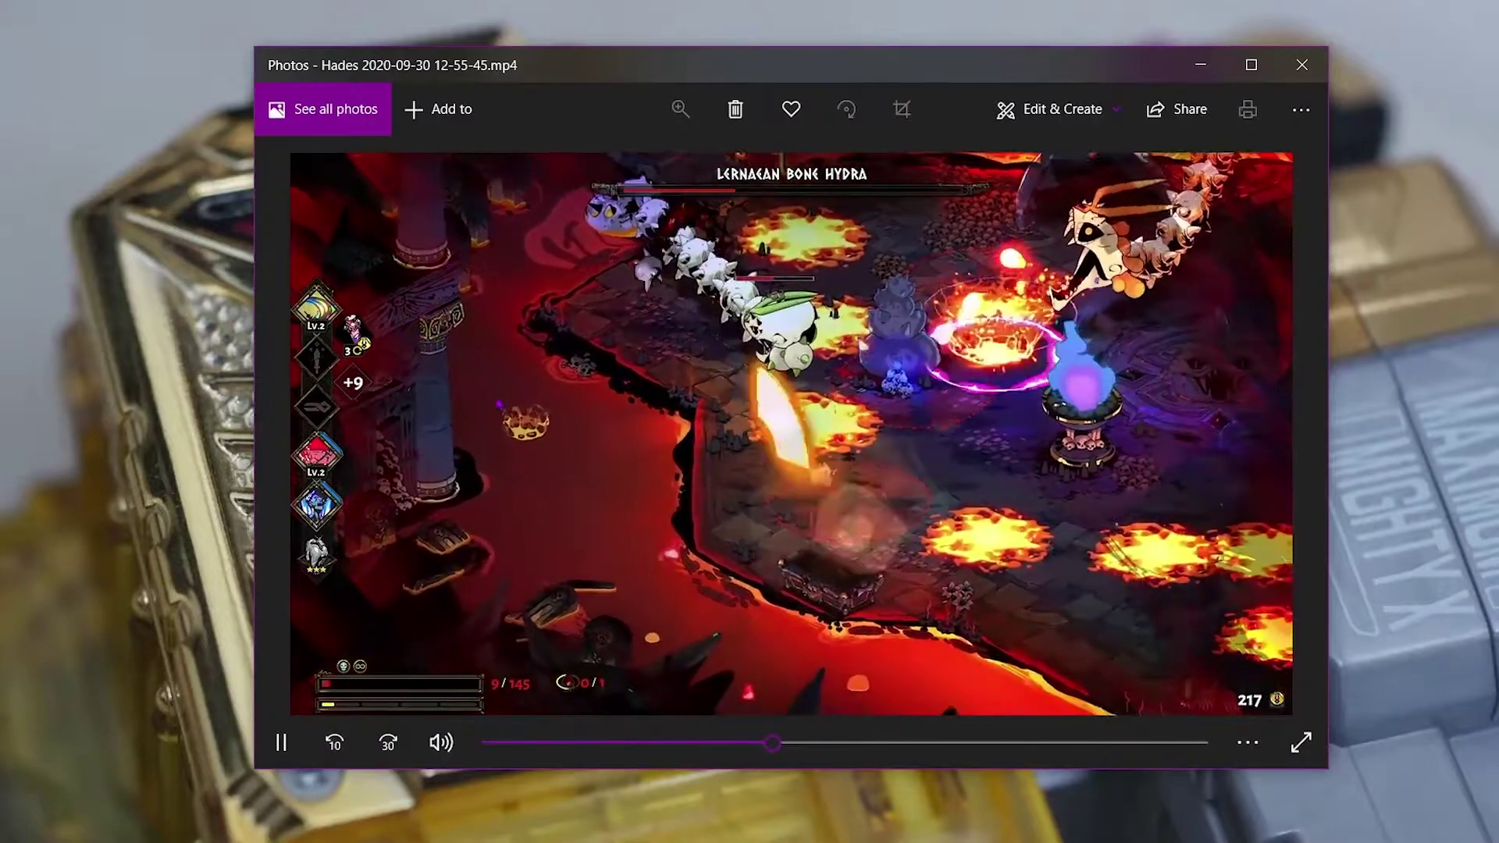
key(space)
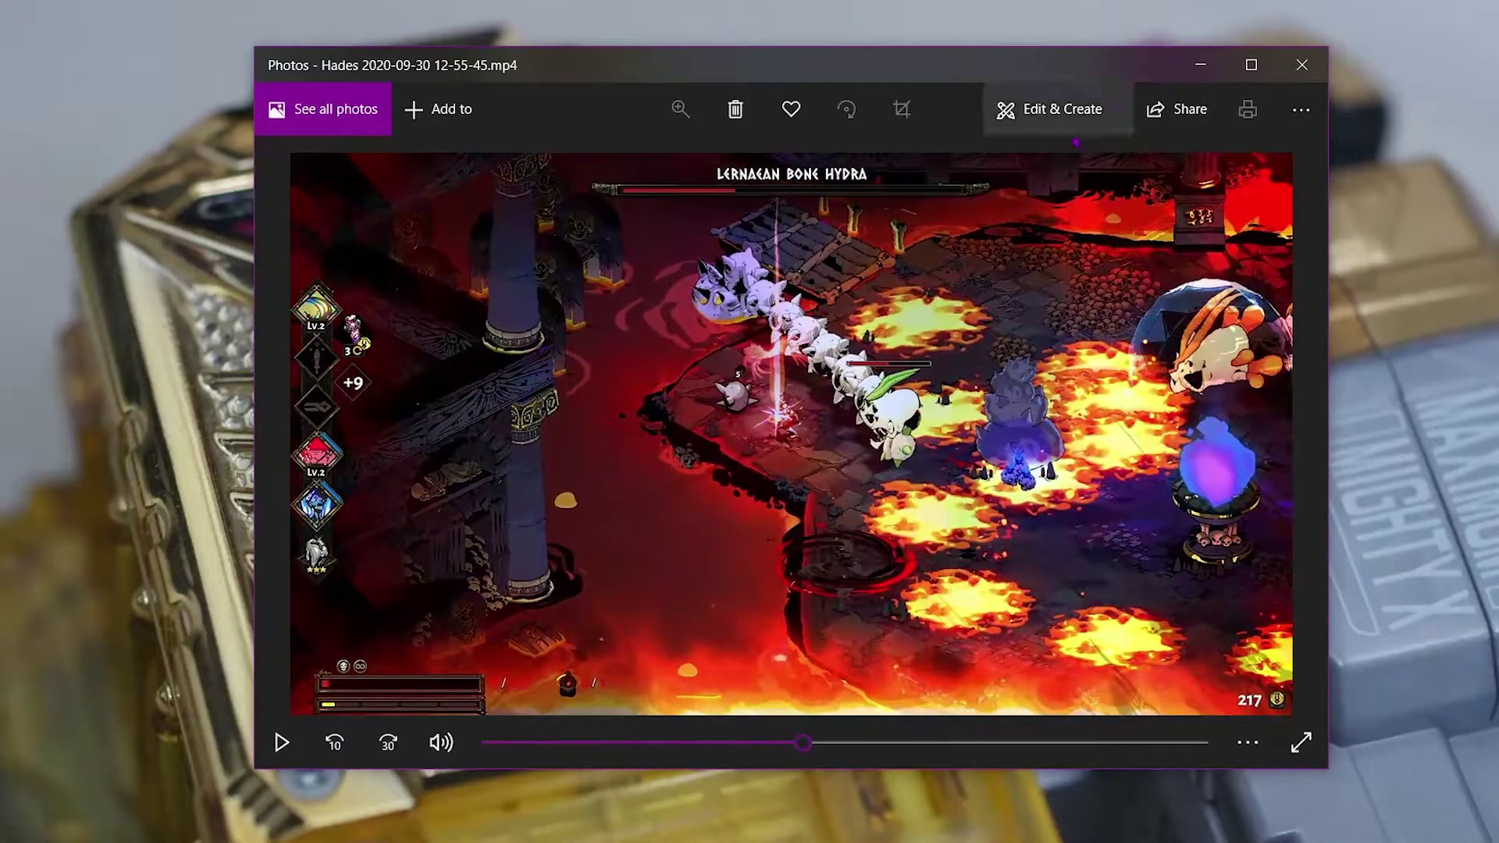
click(1073, 139)
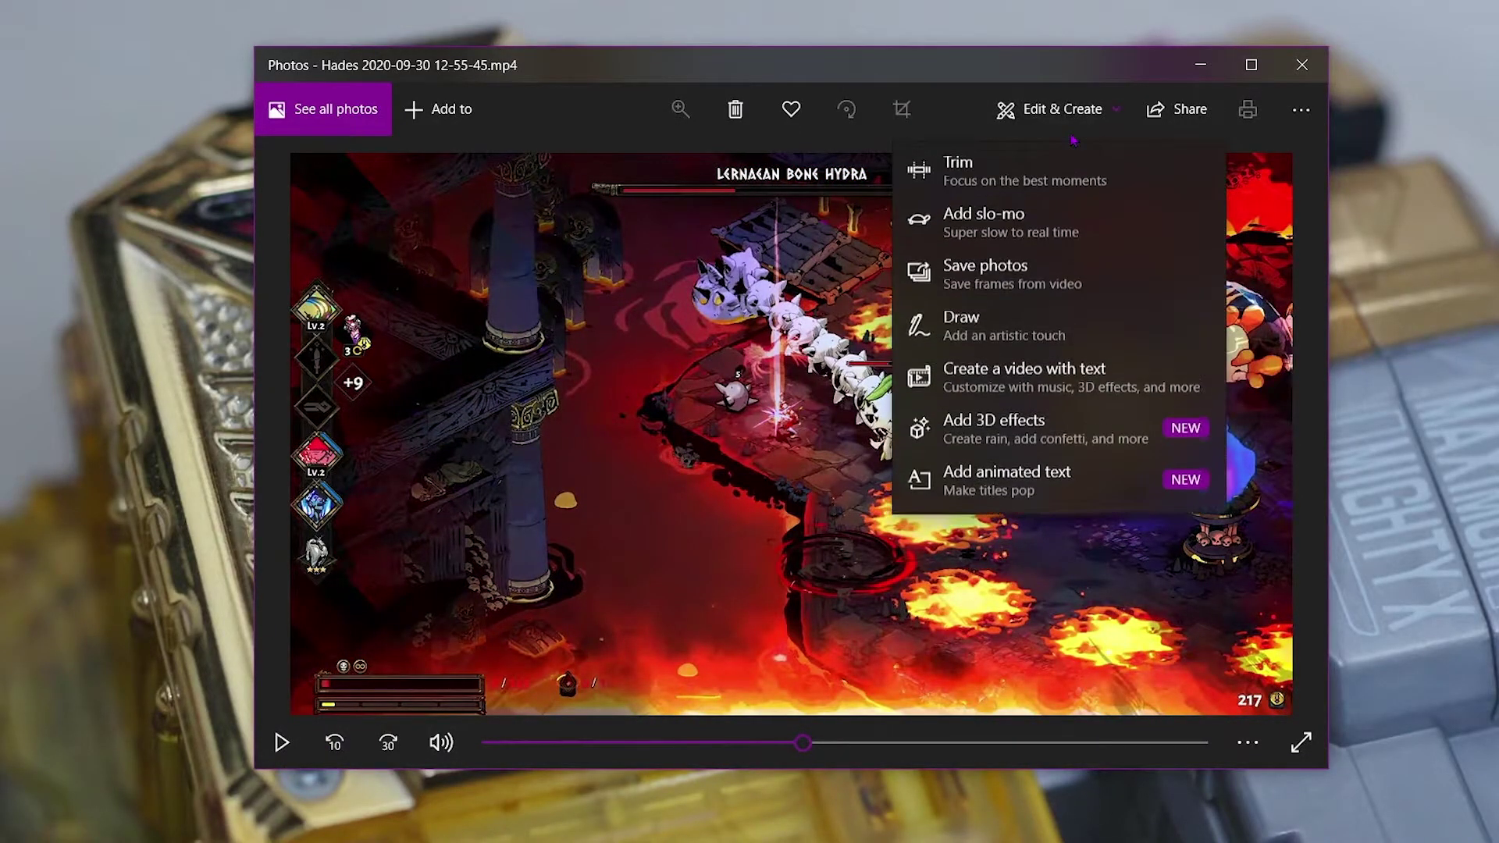
click(1087, 178)
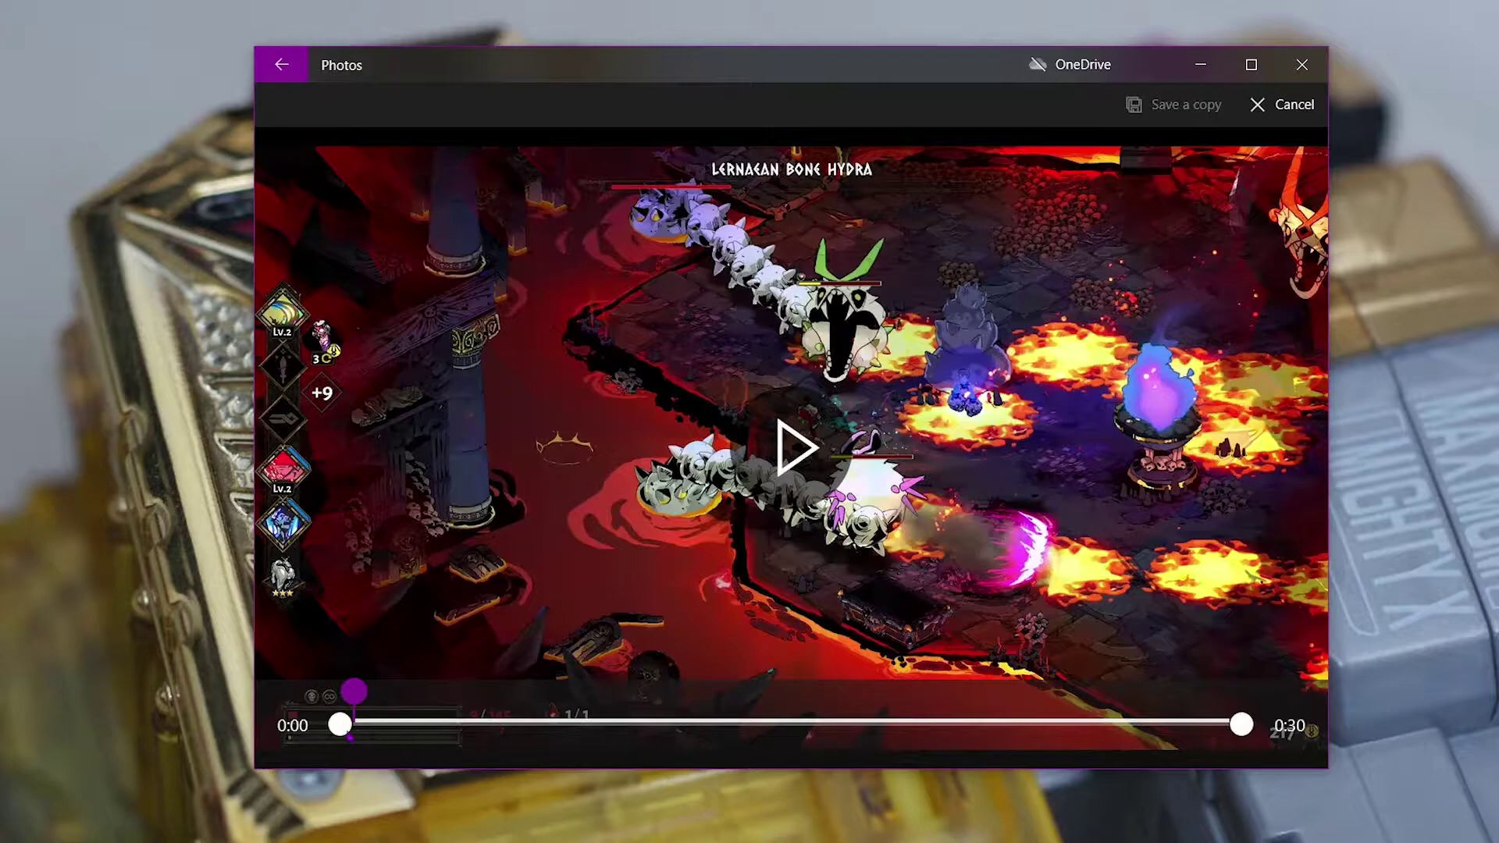
Step: Trim the clip to run from about 0:15 to its end at 0:30 and save it as a copy
drag(345, 730, 682, 728)
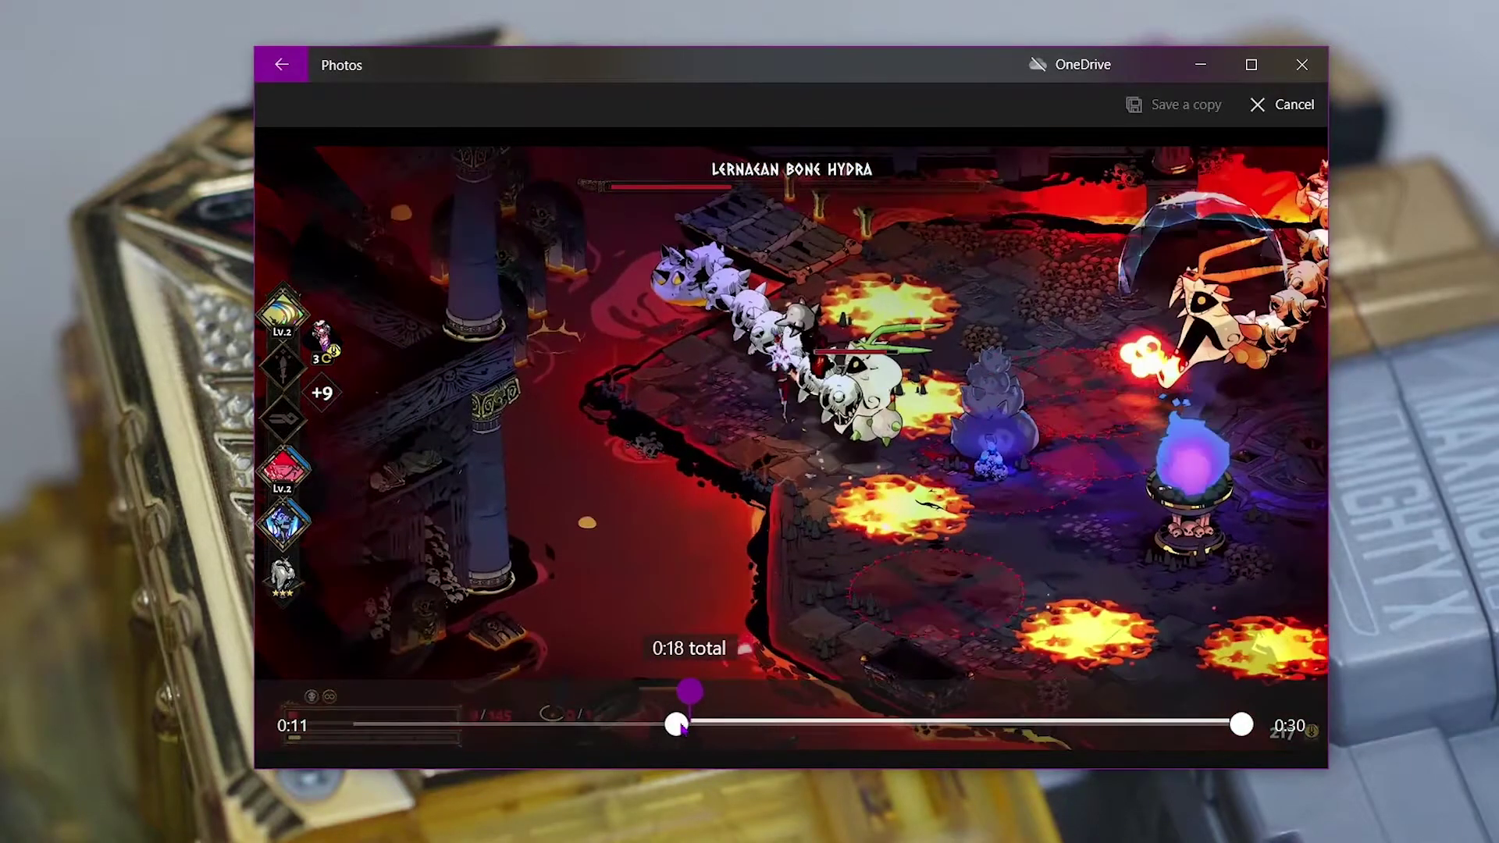
drag(1241, 727, 1167, 745)
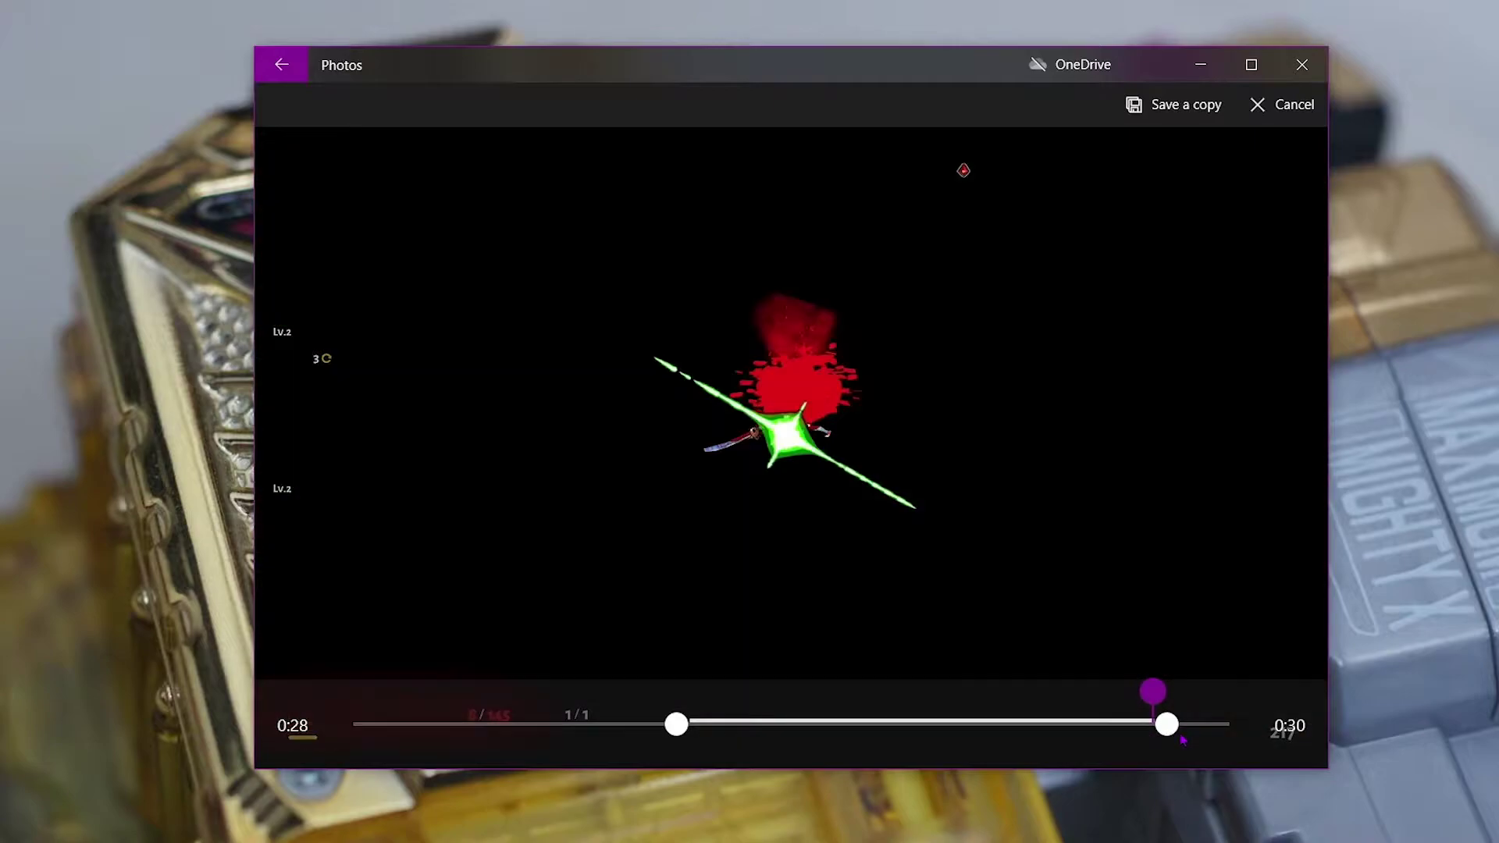
drag(1185, 742, 1255, 740)
drag(678, 738, 781, 744)
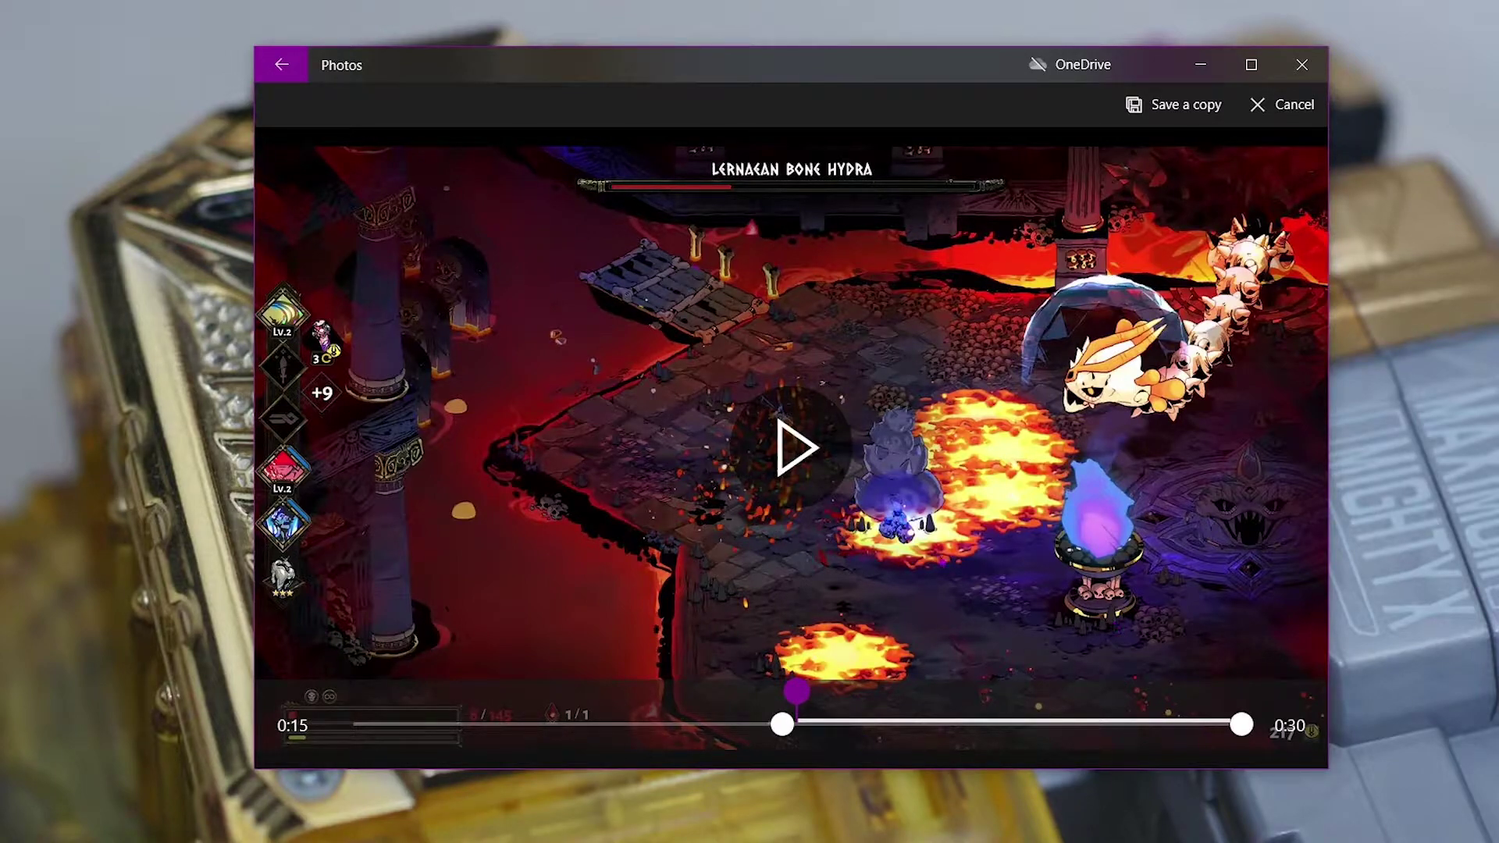
click(1175, 105)
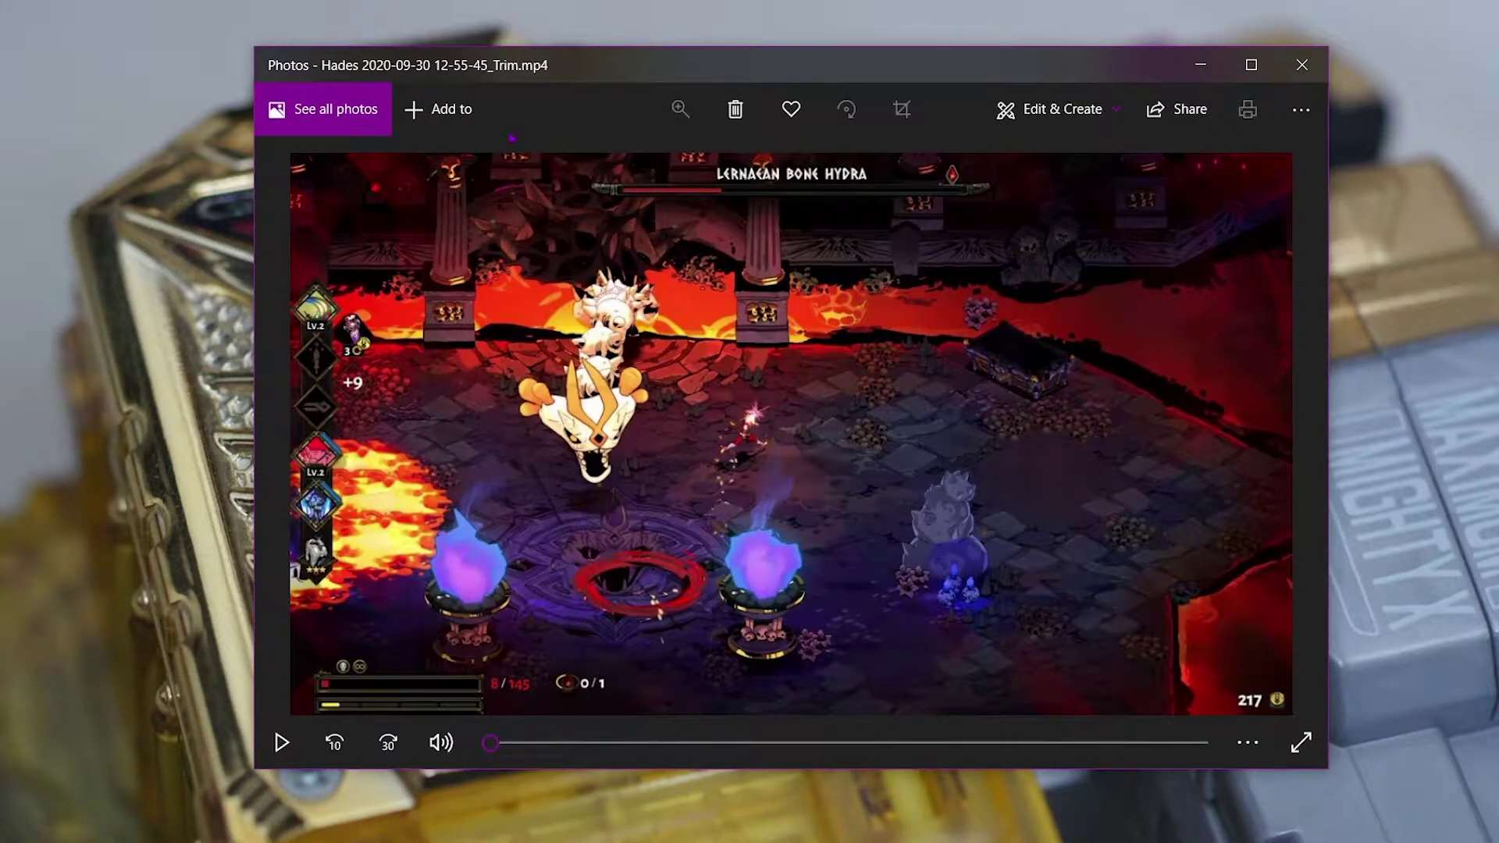
Step: Play part of the trimmed copy, pause it and view its file information
click(282, 743)
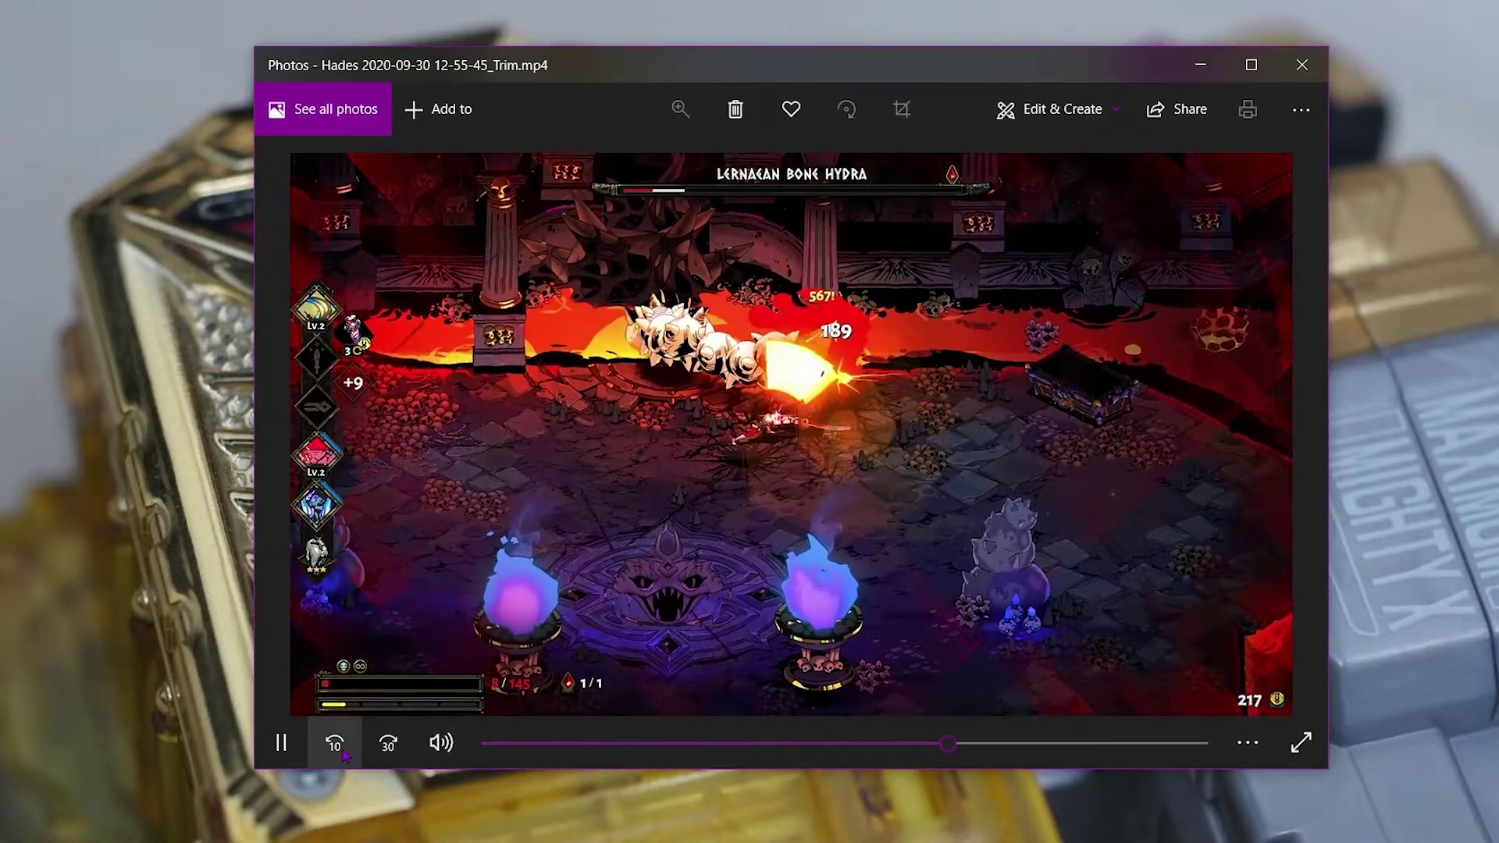
click(278, 761)
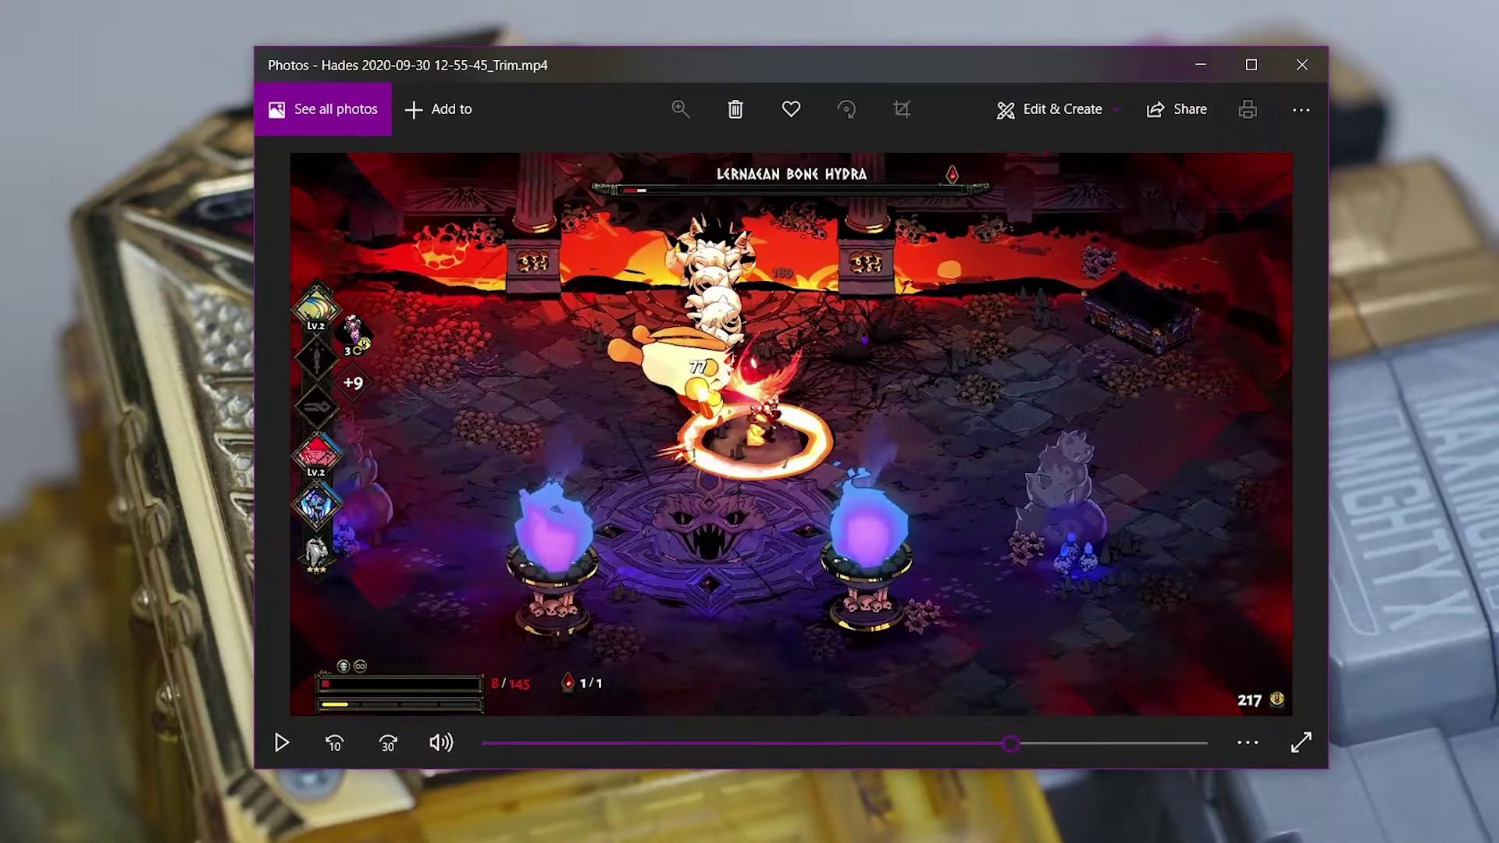
right_click(747, 388)
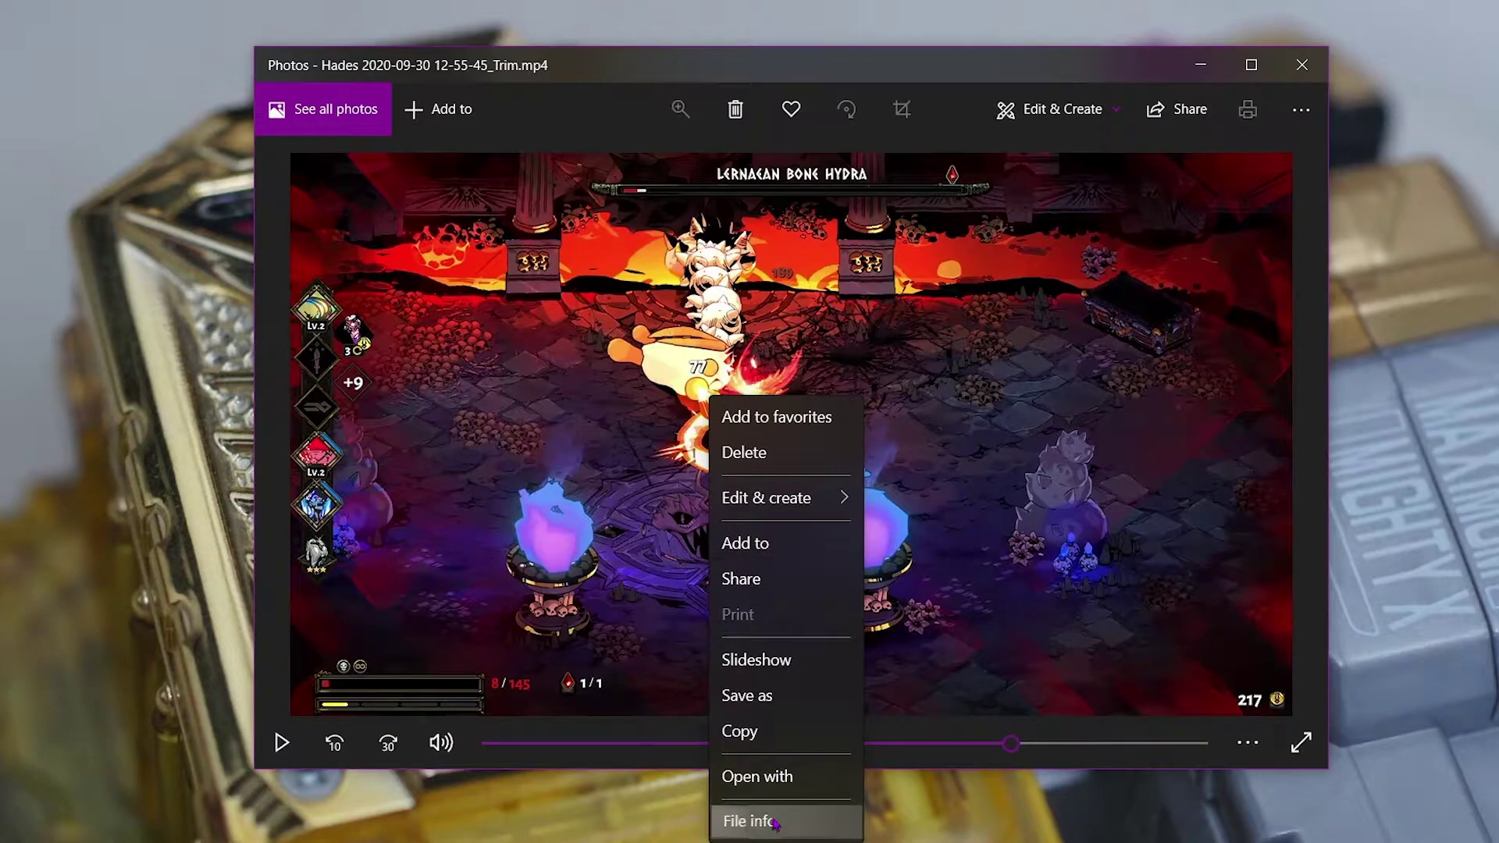
click(775, 822)
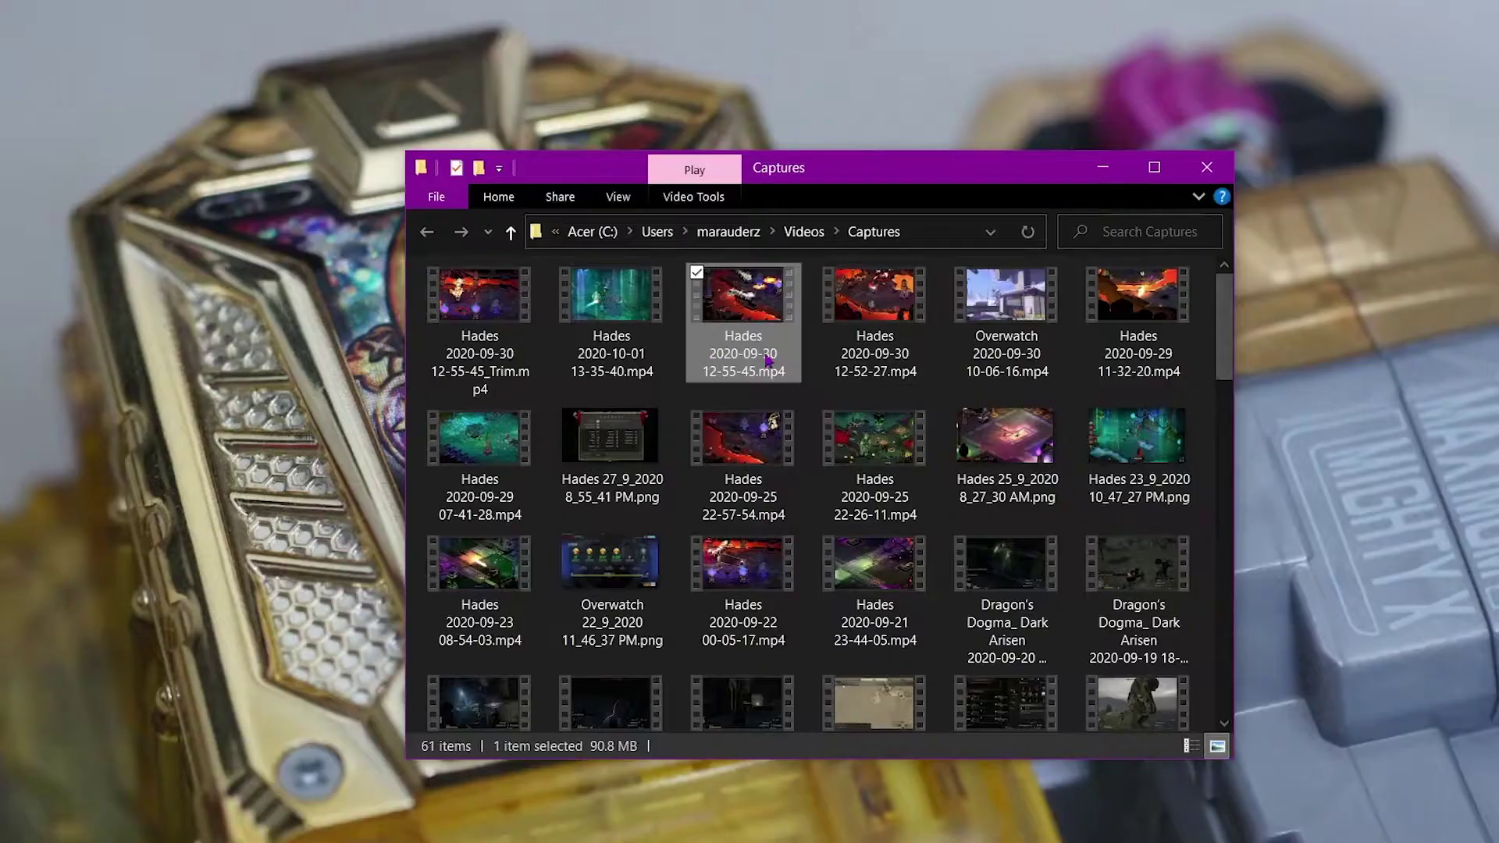
double_click(768, 361)
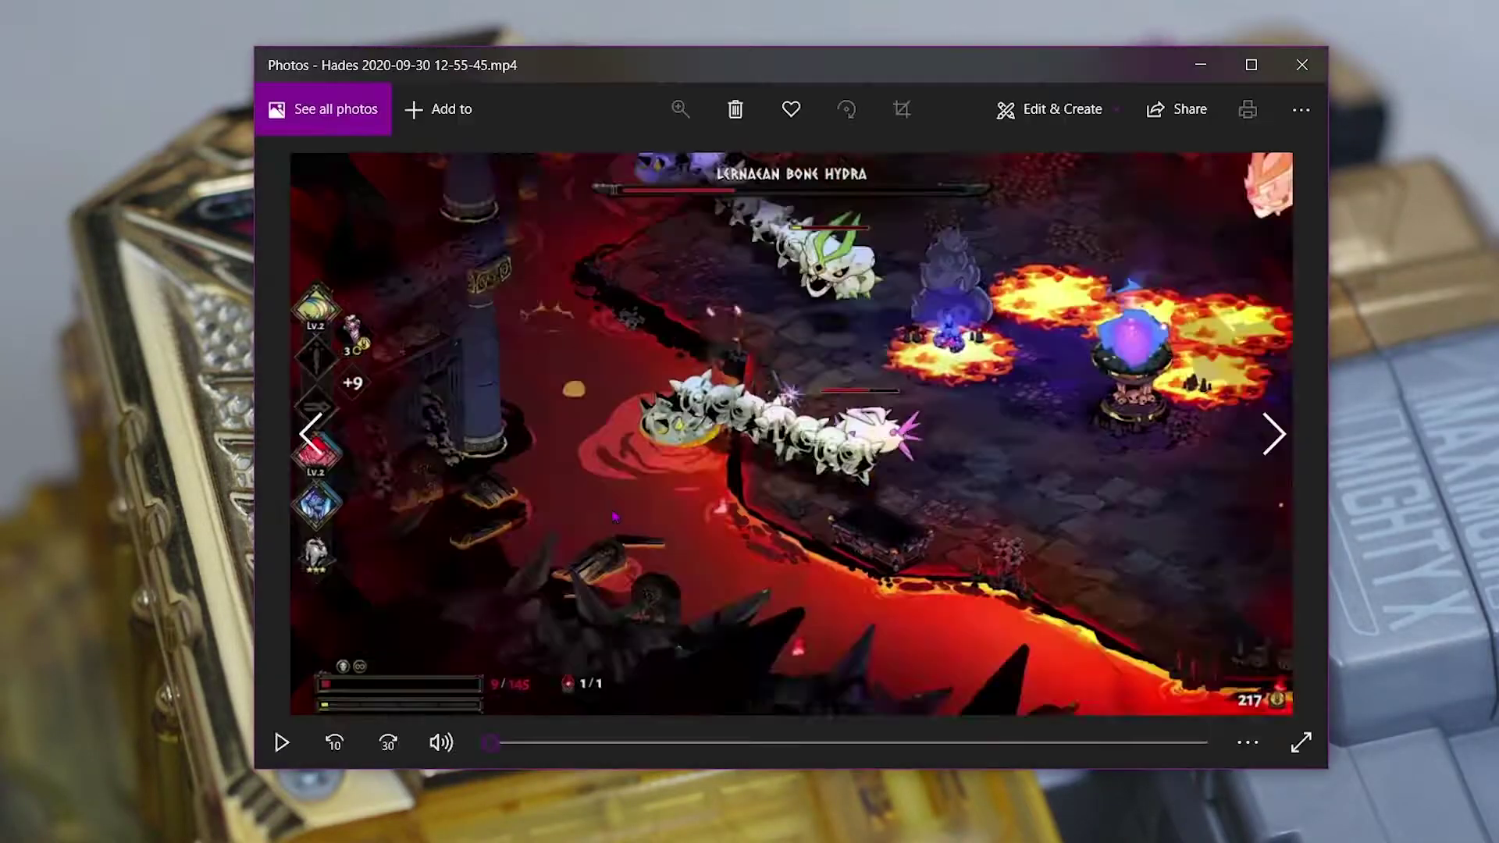
right_click(699, 363)
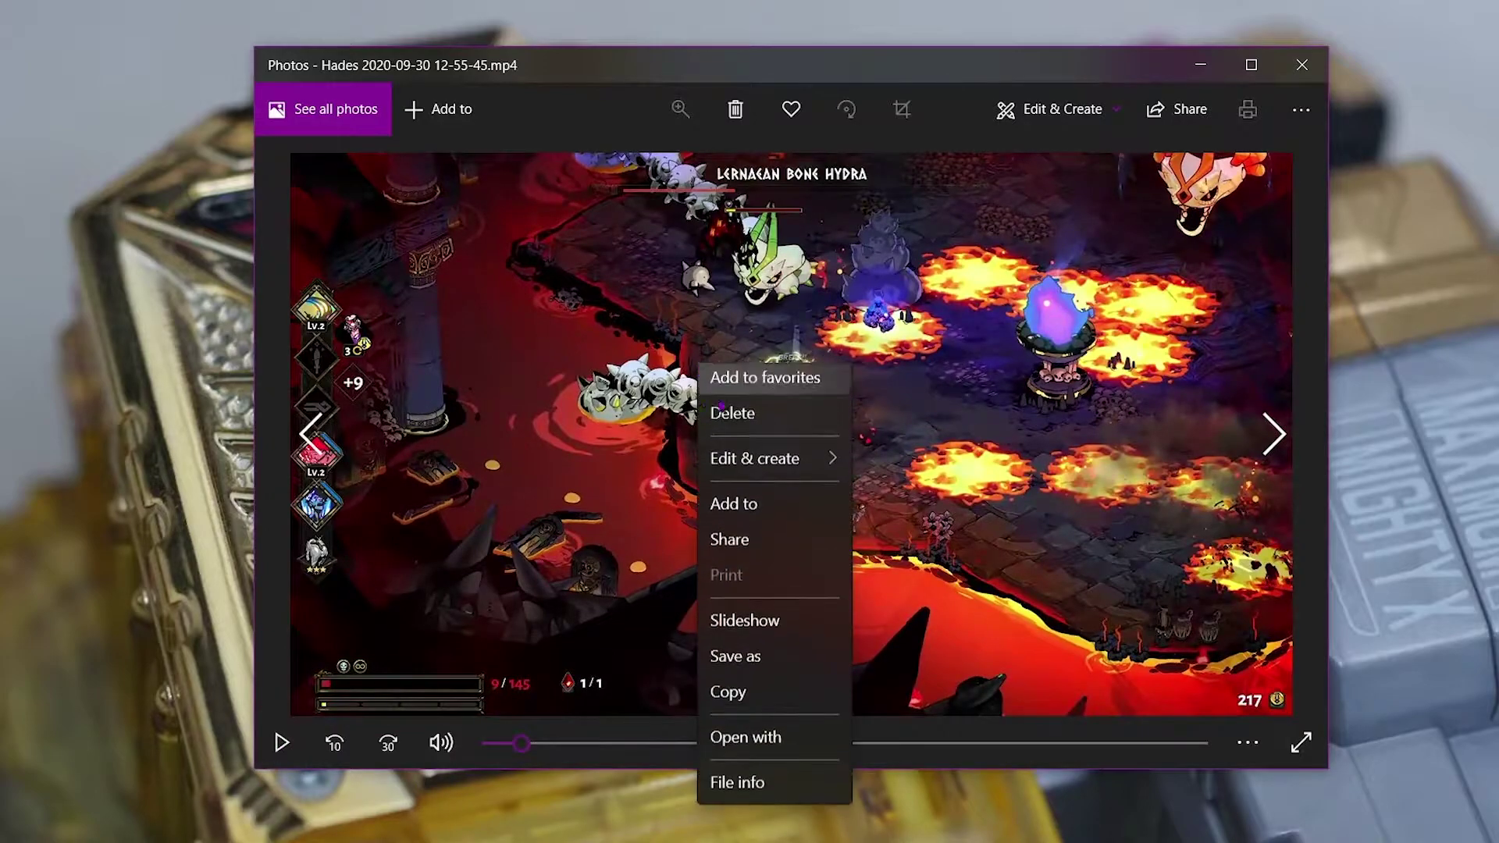
click(750, 782)
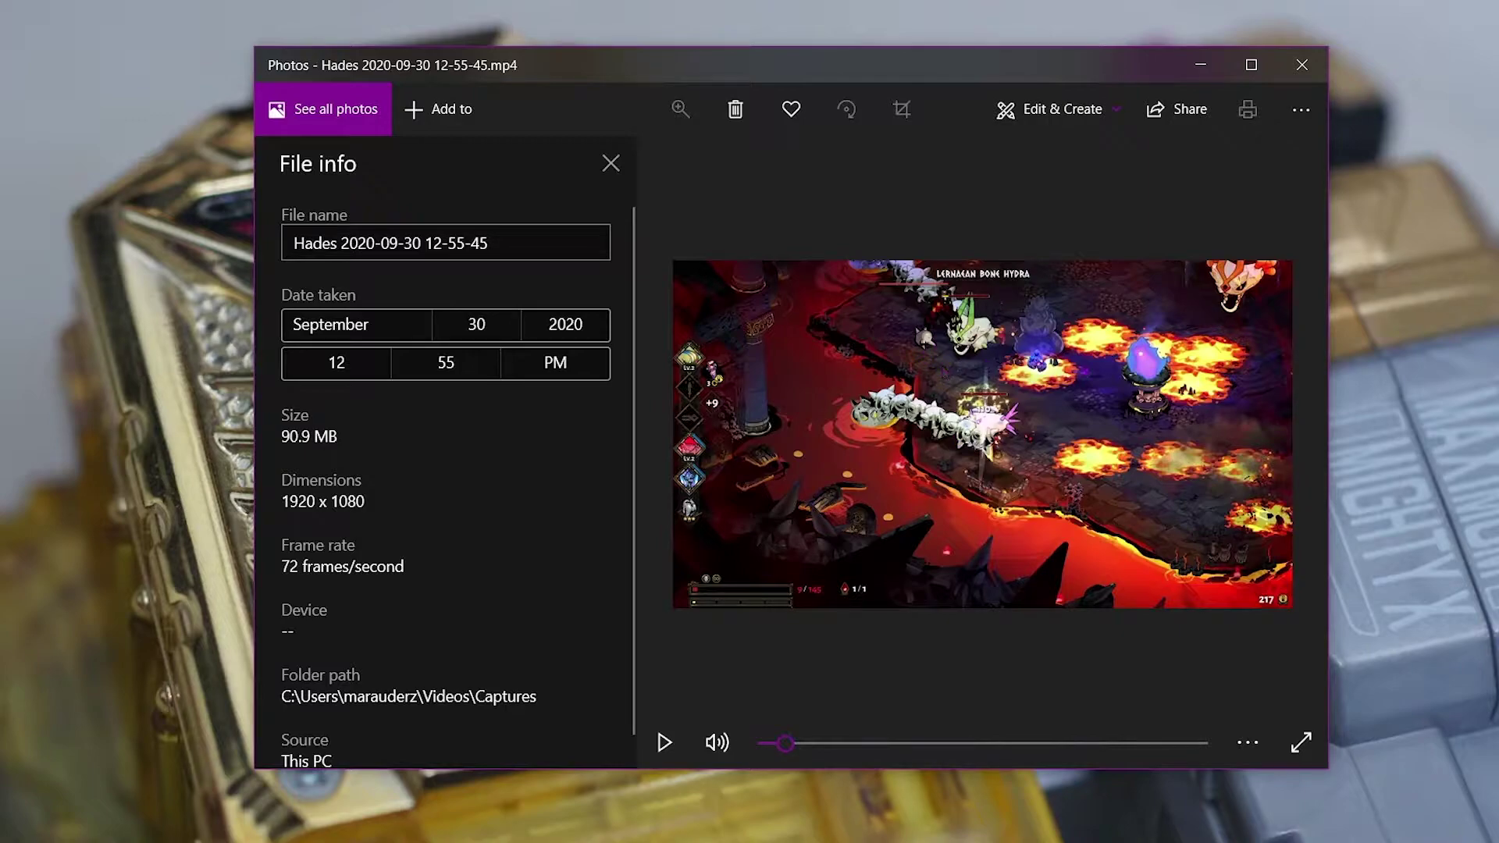
click(611, 164)
click(1052, 302)
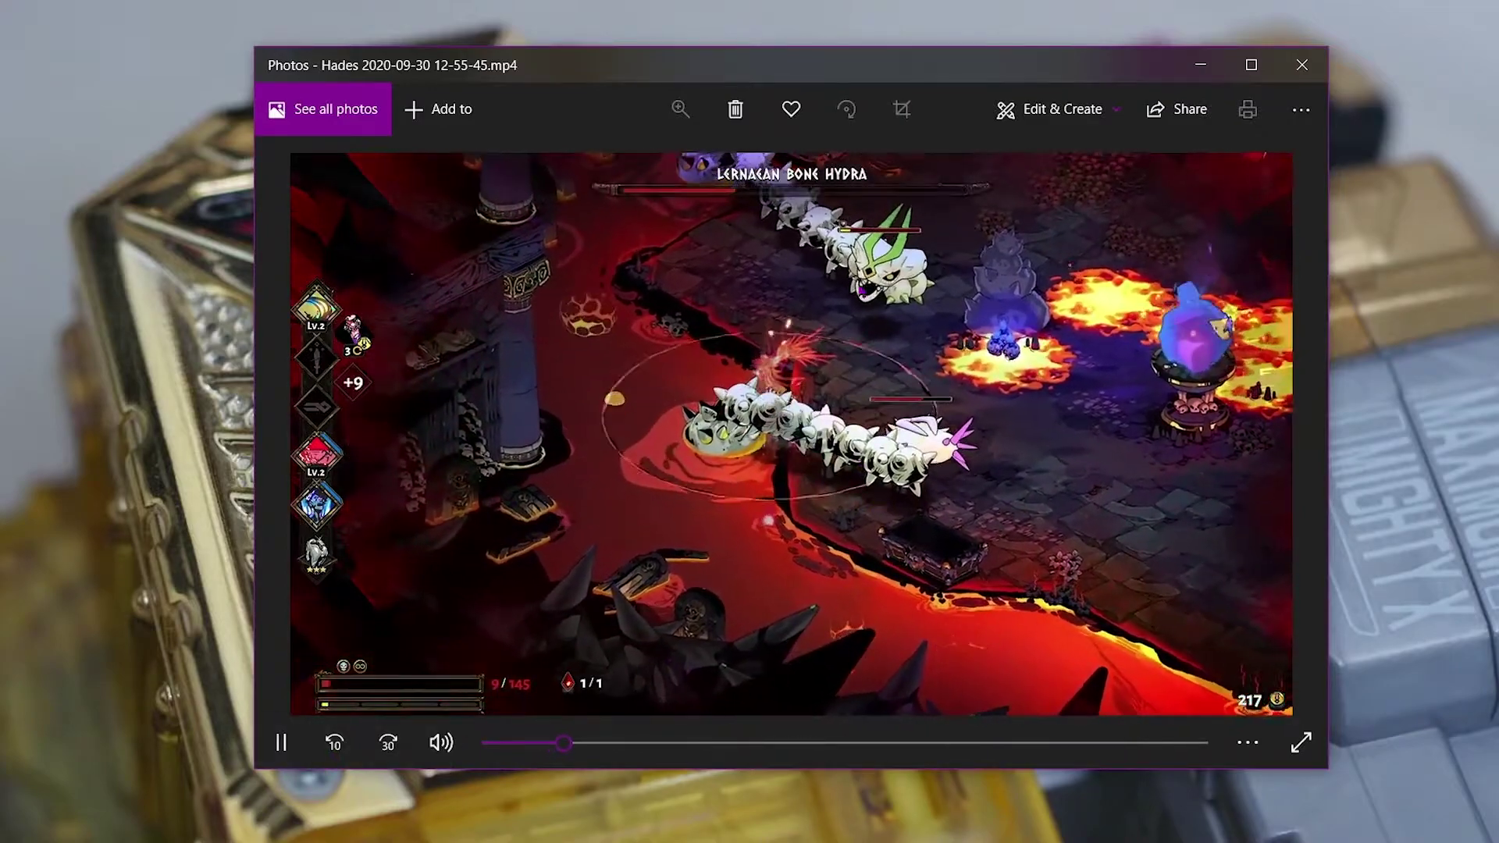
key(space)
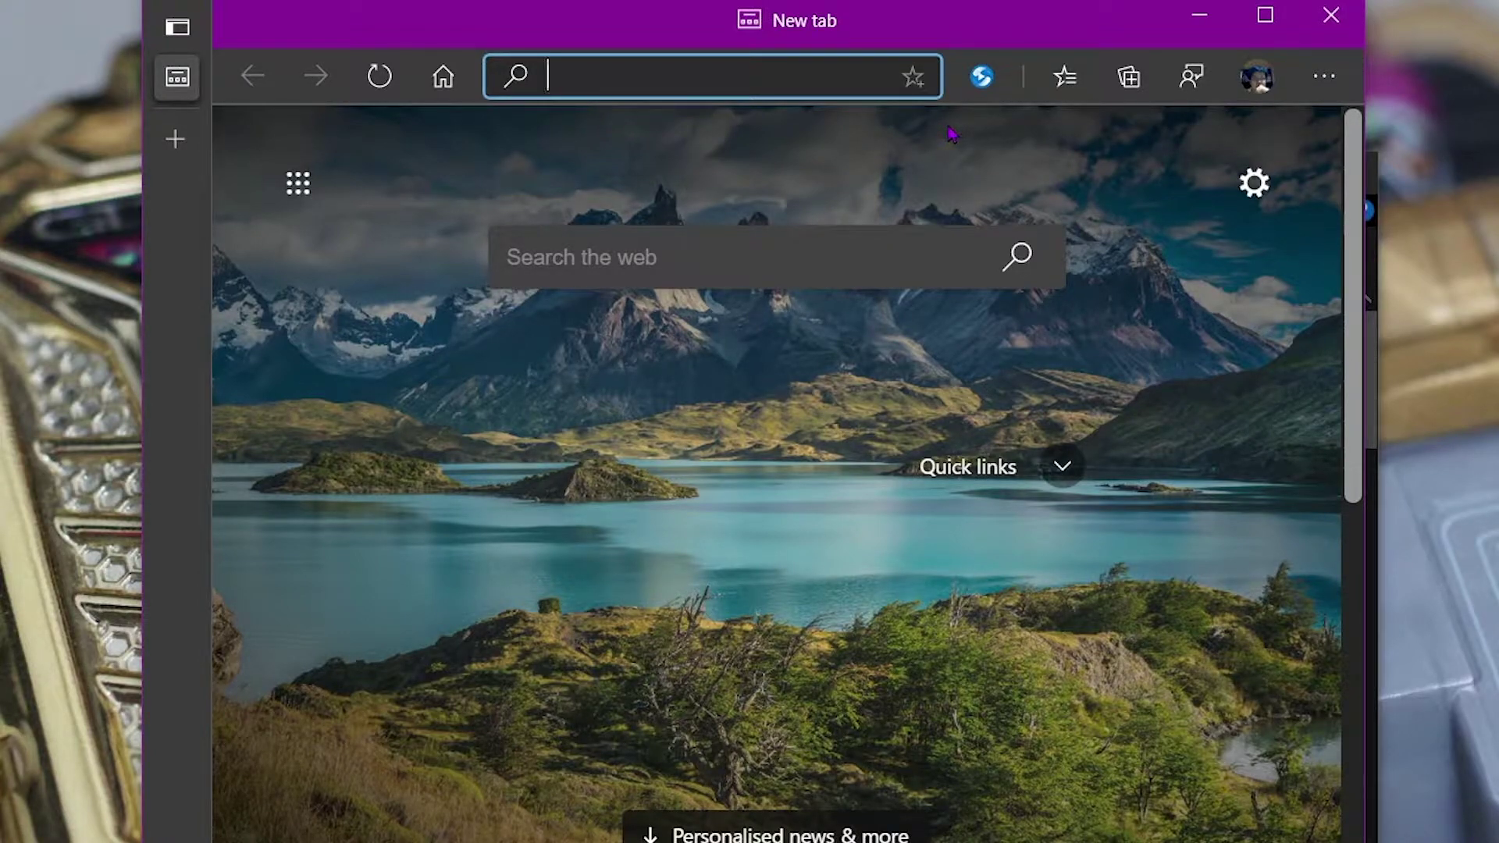
text(www.p)
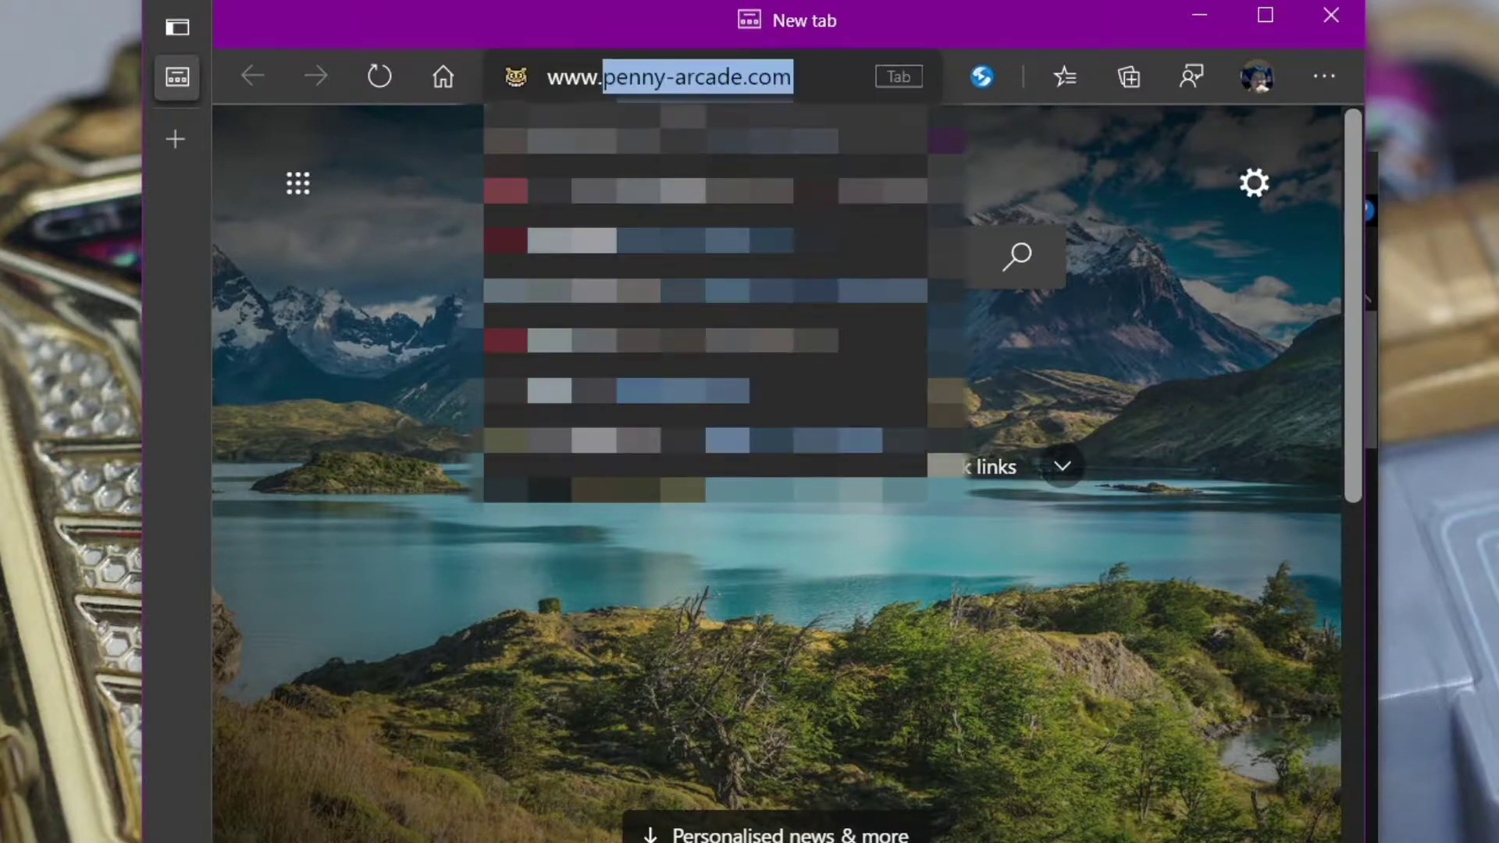
text(ffmpeg.org)
key(Return)
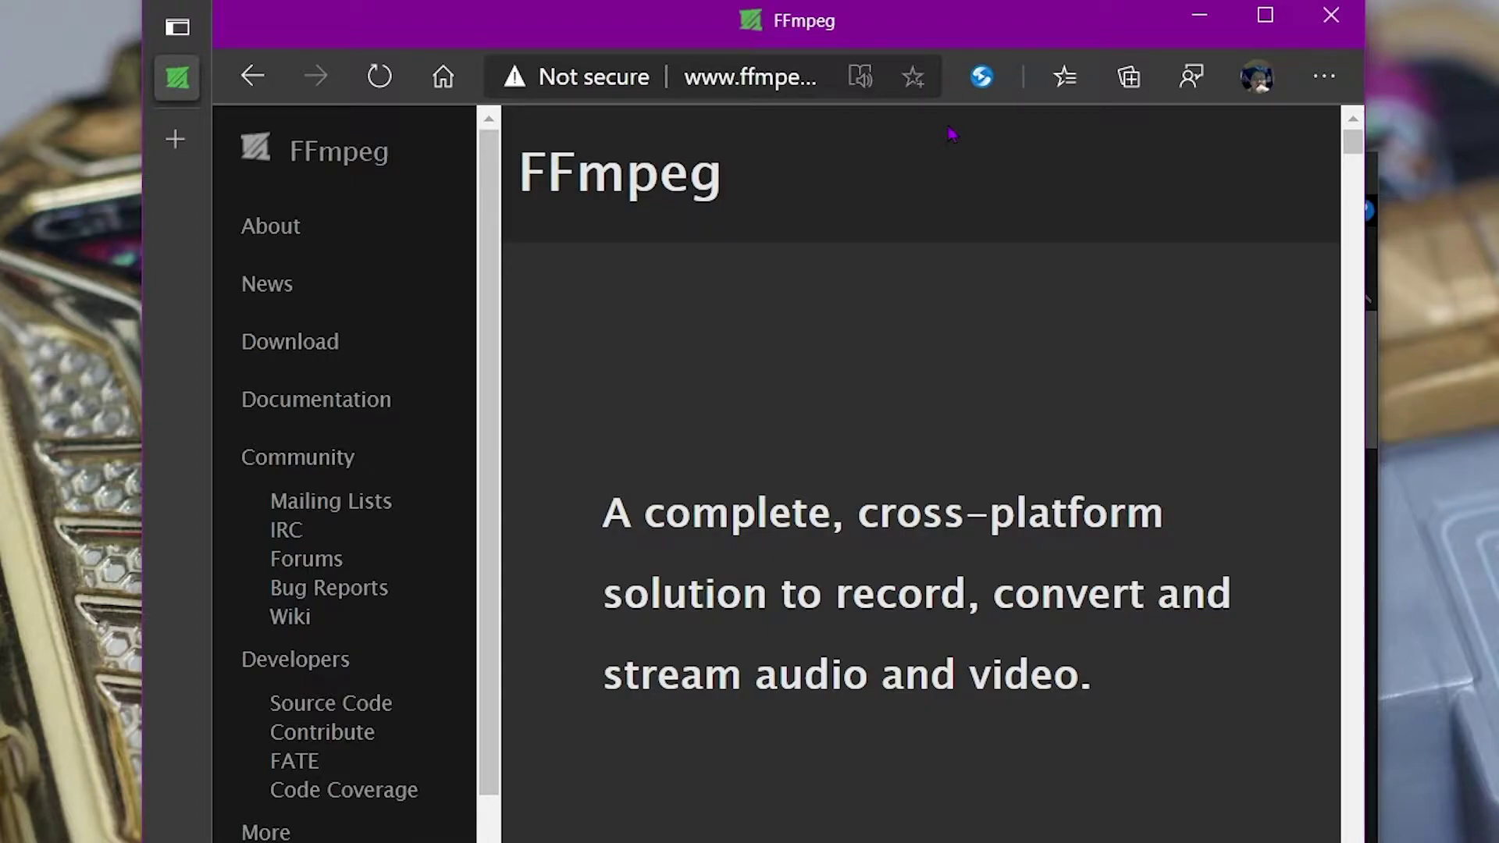
click(343, 350)
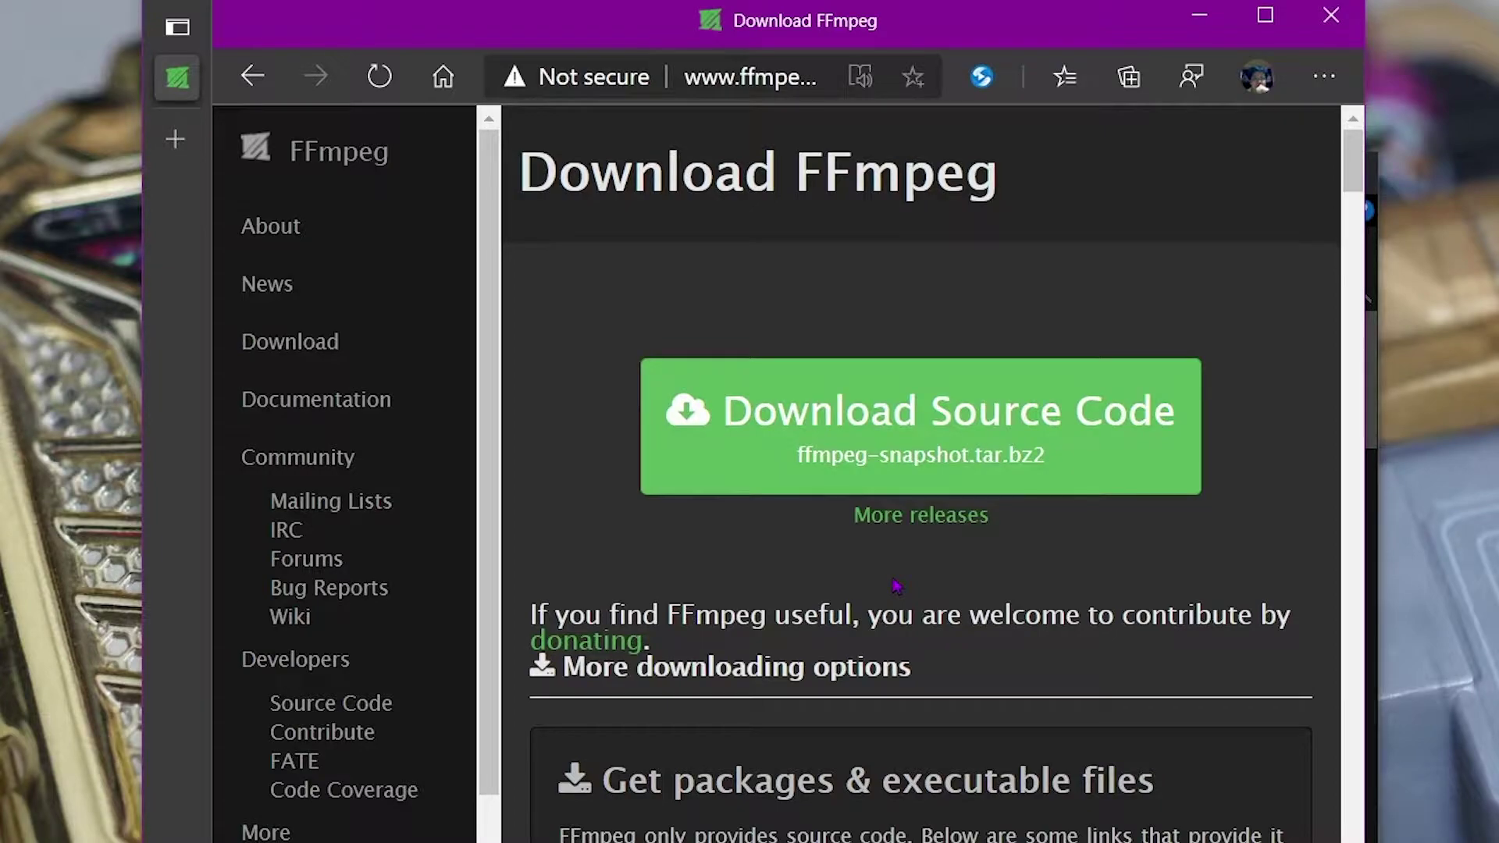
Step: Review the FFmpeg download options and open the Windows builds from gyan.dev
scroll(896, 585, down, 2)
scroll(896, 584, down, 5)
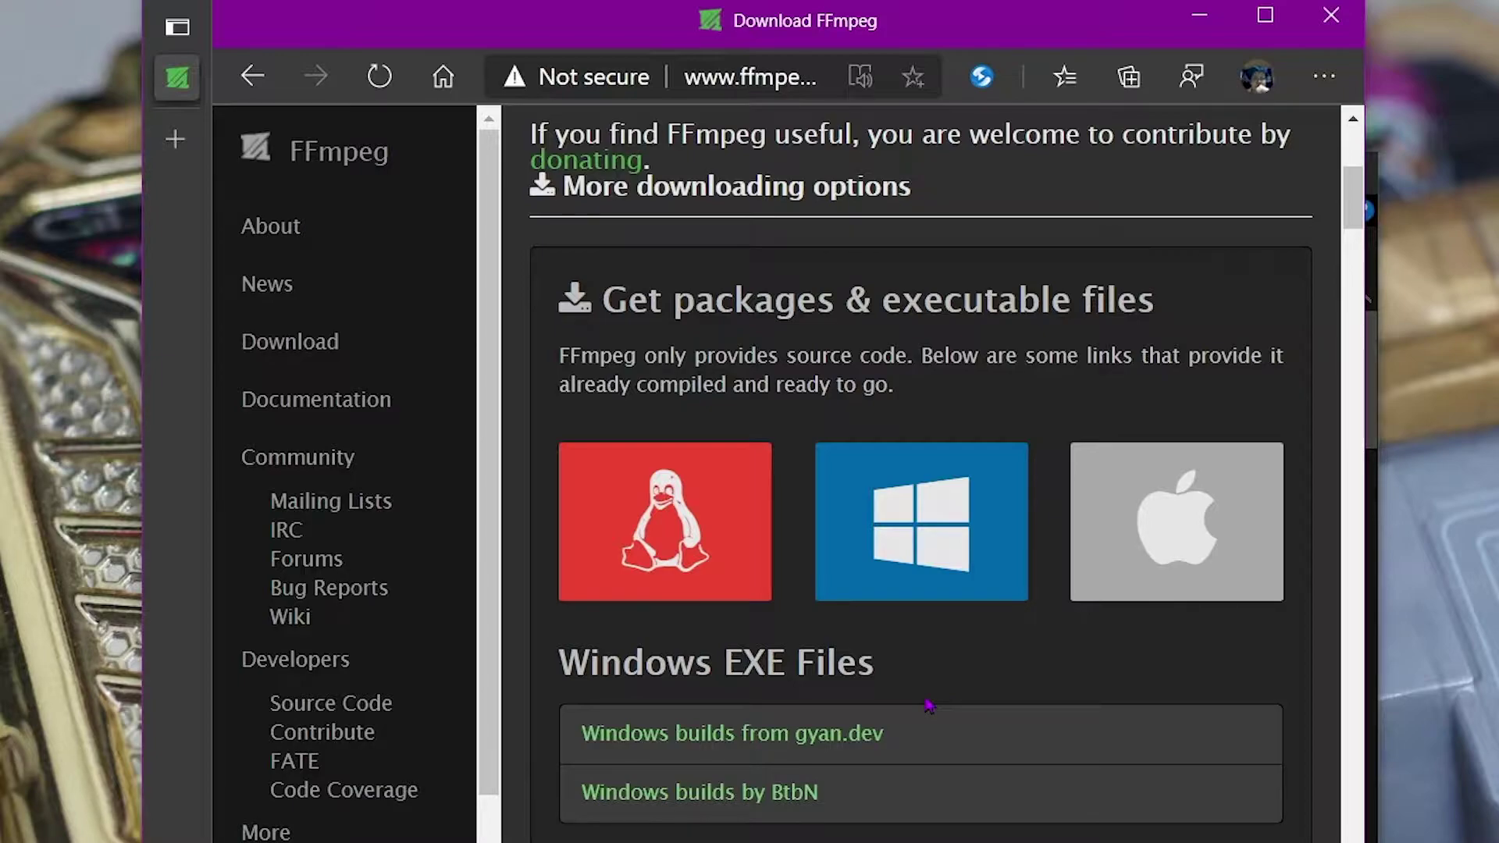
scroll(1029, 687, up, 2)
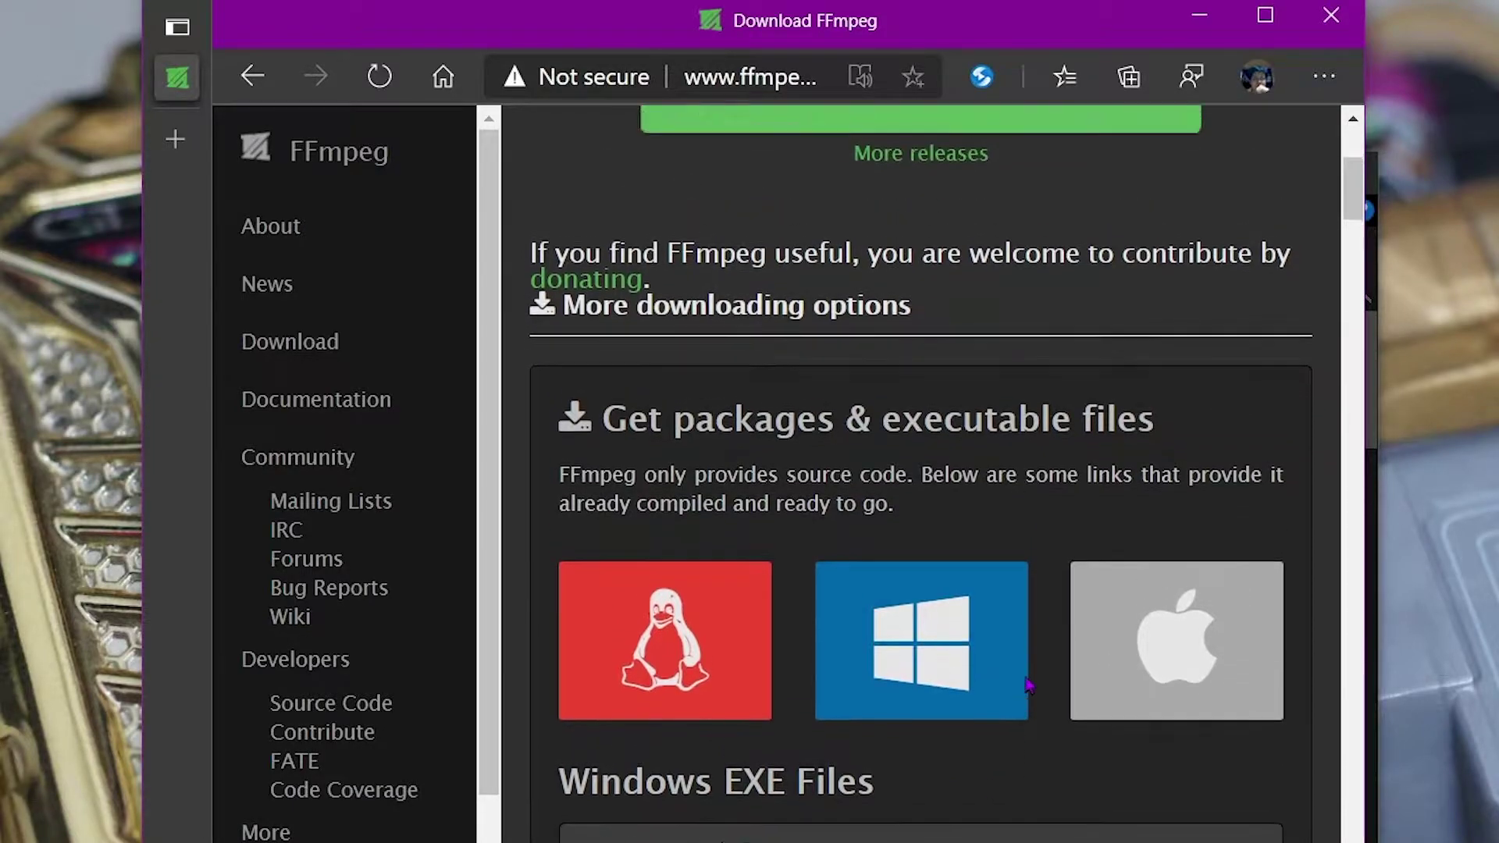
scroll(1029, 687, up, 5)
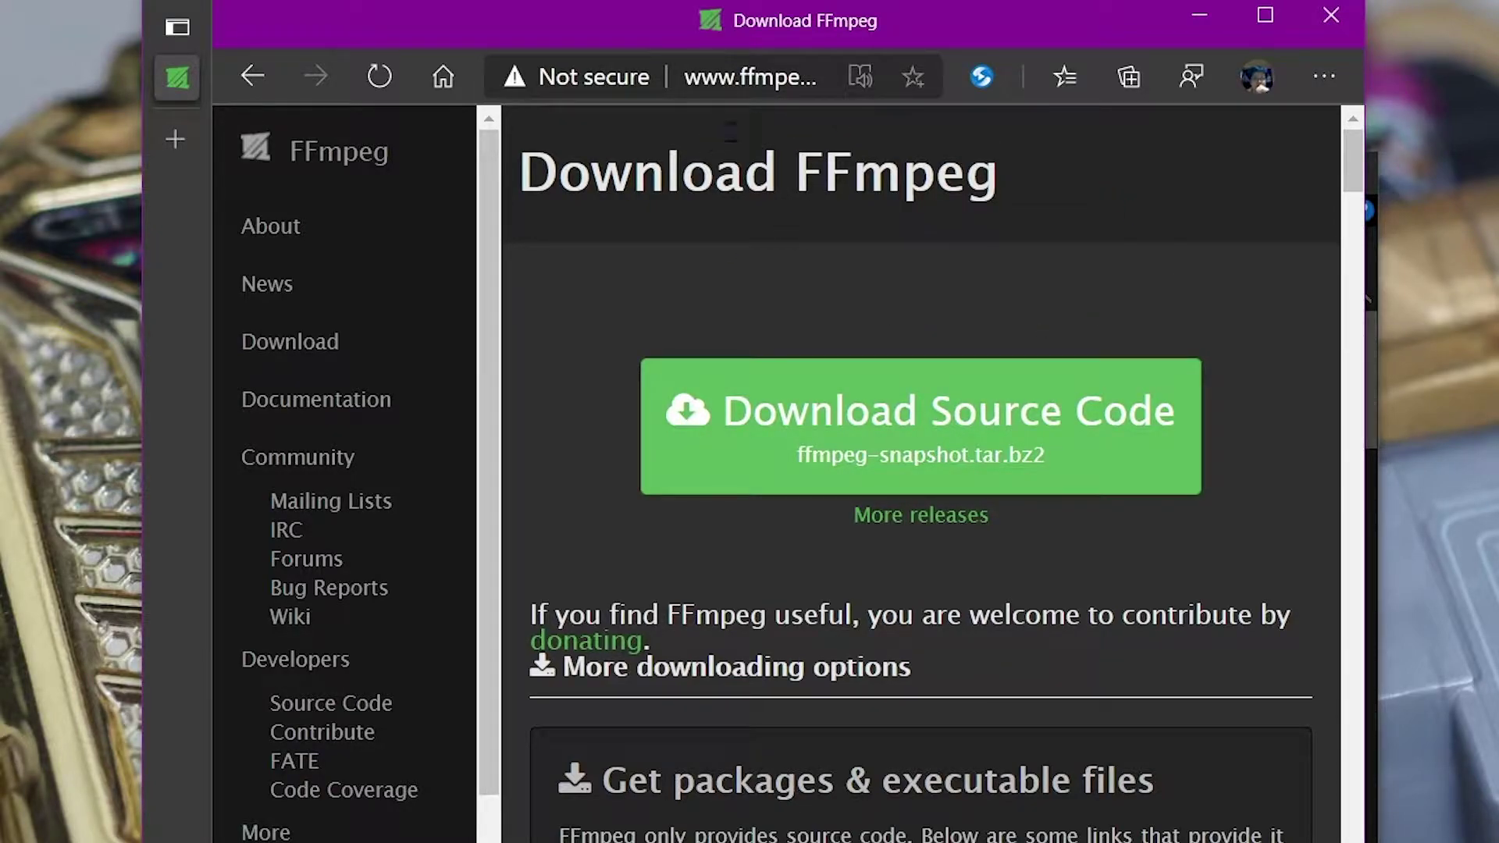
scroll(834, 284, down, 6)
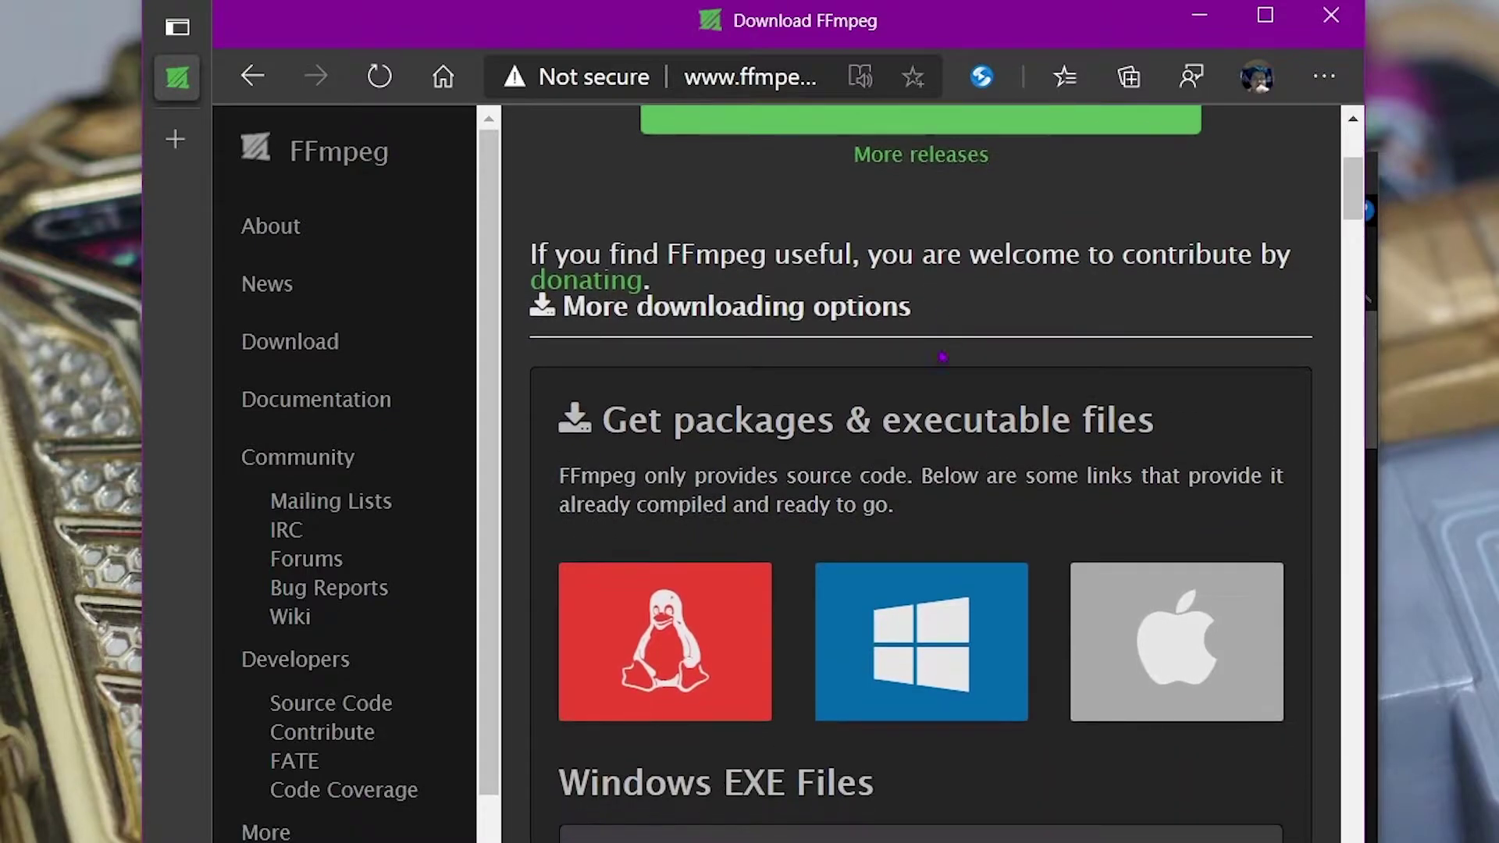
scroll(945, 547, down, 7)
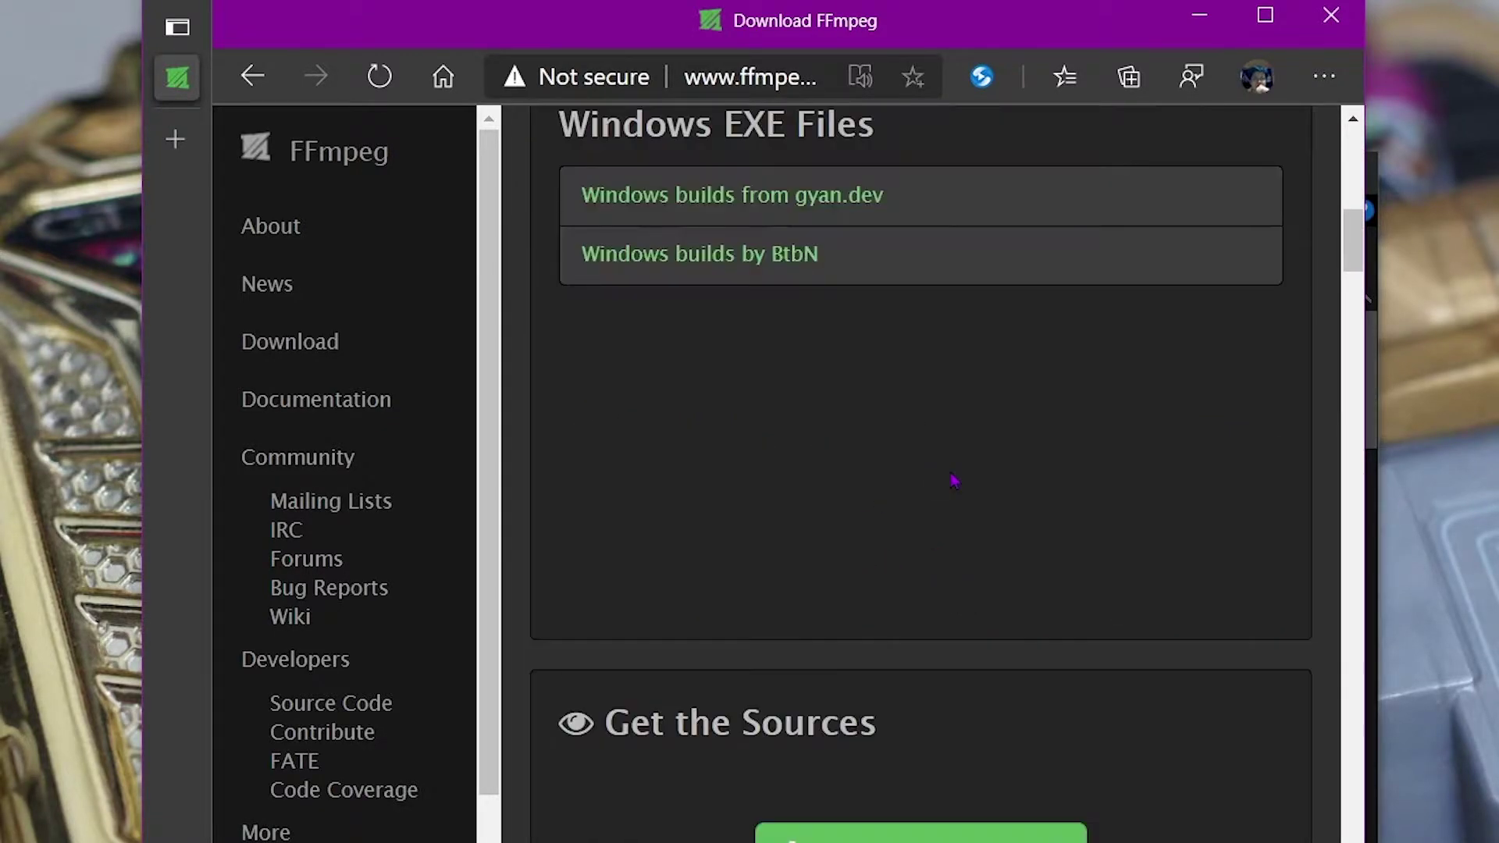
scroll(974, 525, up, 2)
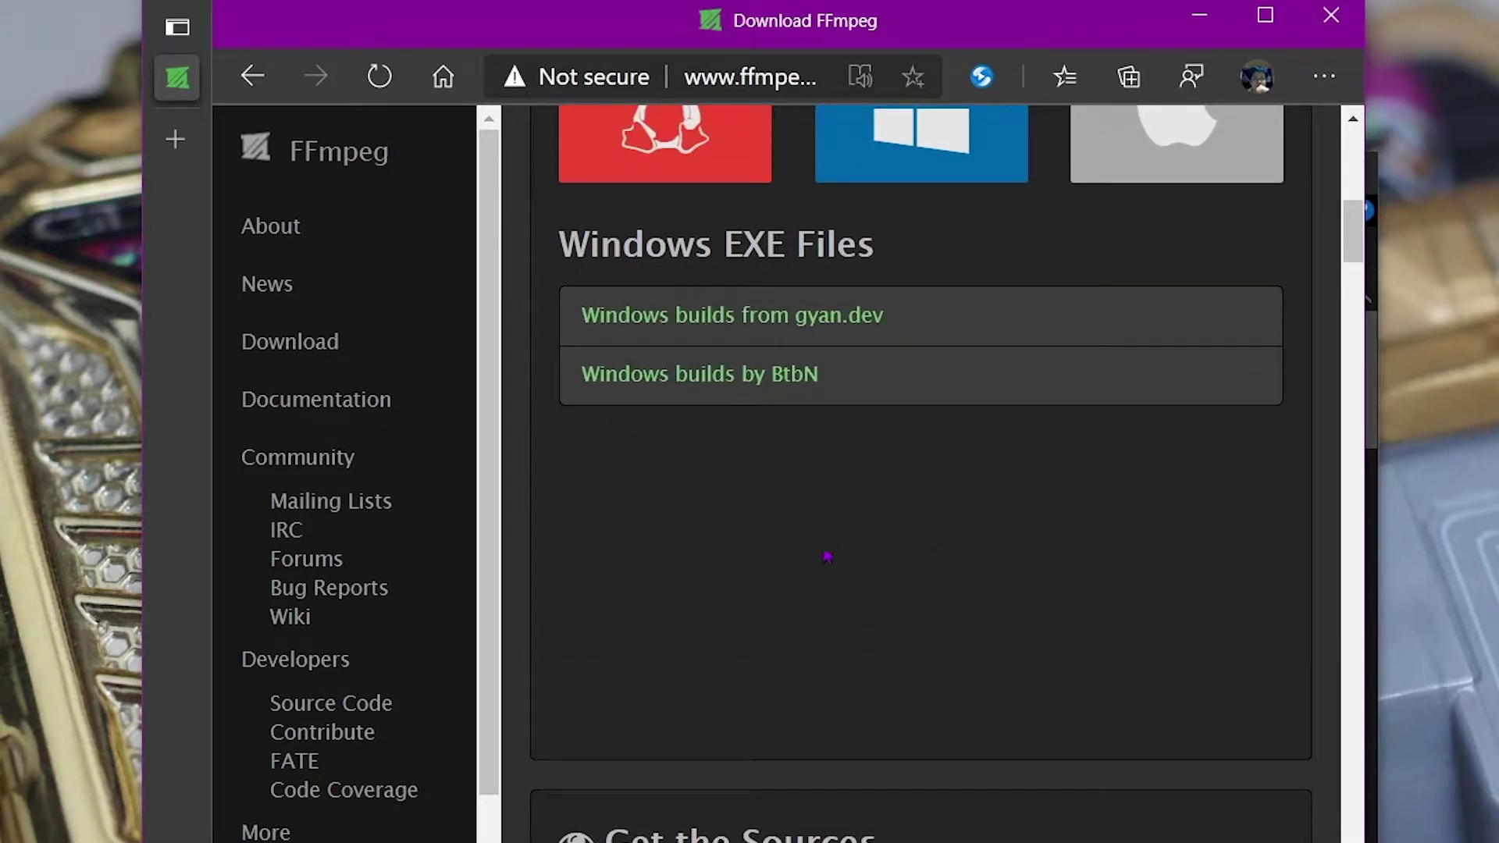
click(812, 316)
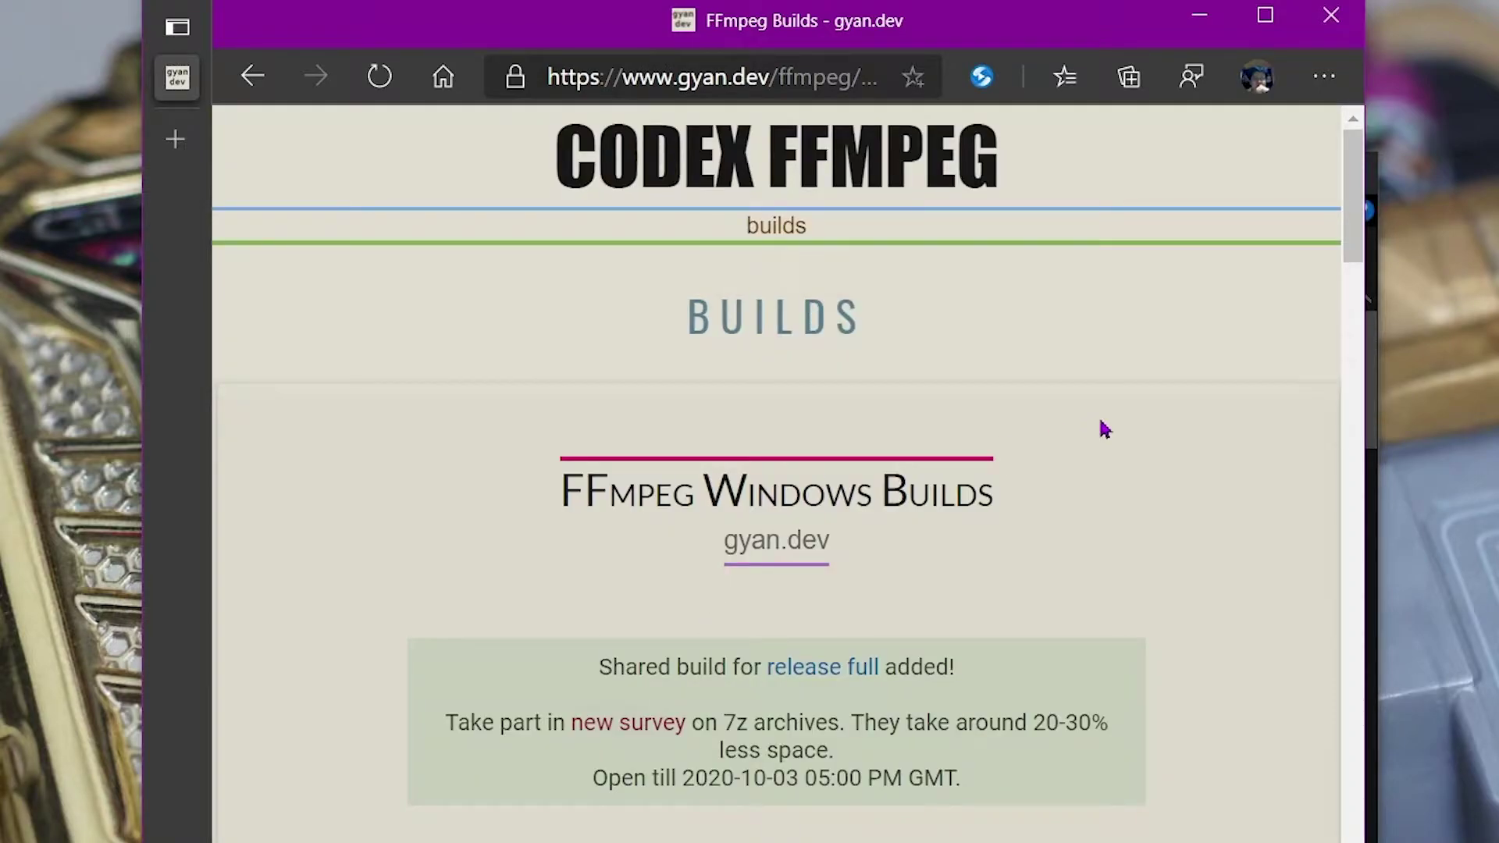
Step: Find the release section of the gyan.dev builds page and choose the ffmpeg-release-full-shared.zip link
scroll(1085, 426, down, 4)
scroll(1085, 426, down, 7)
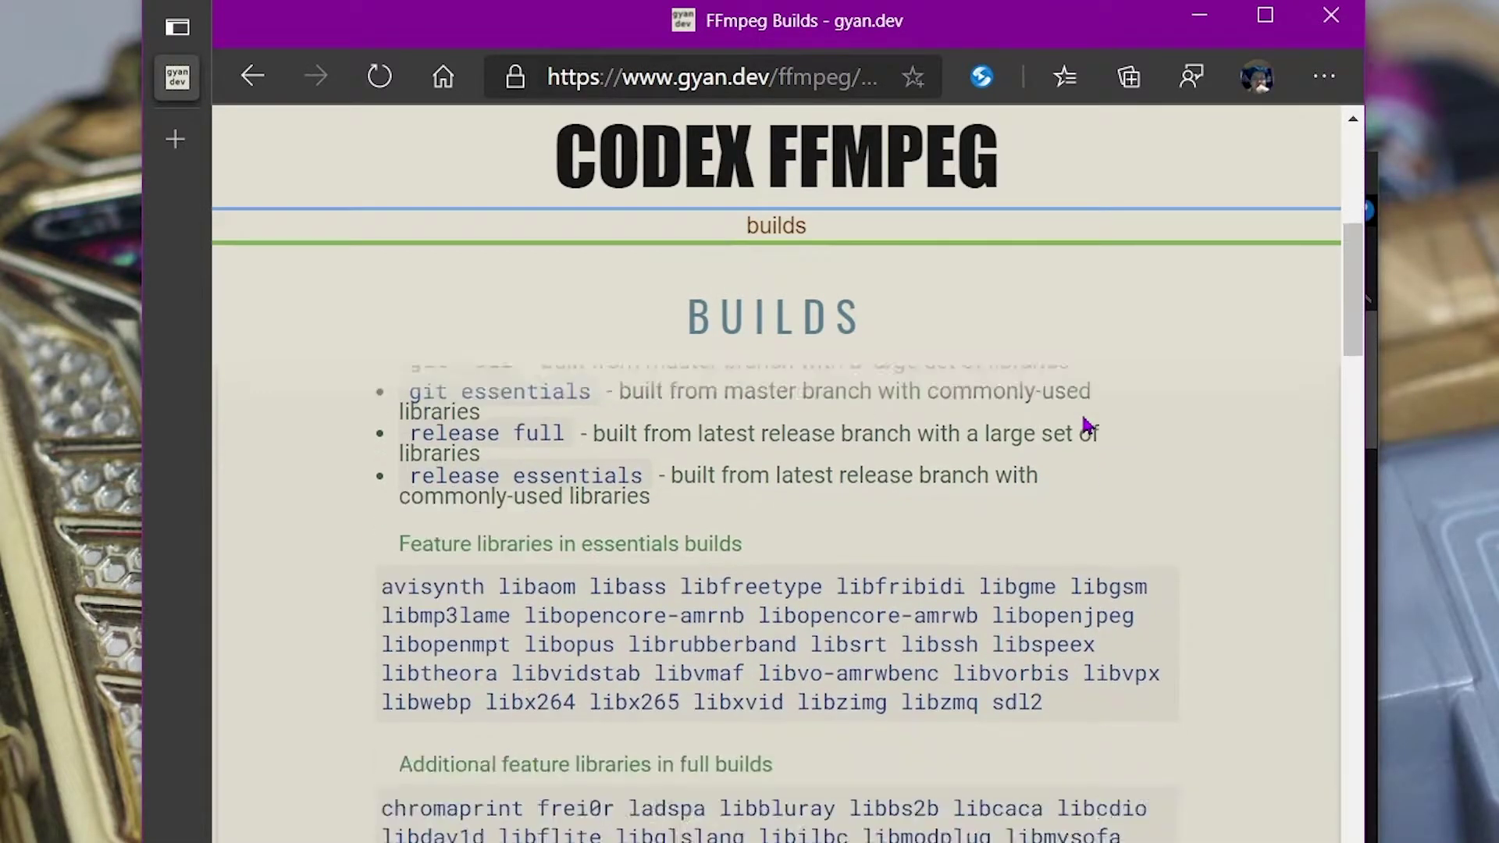
scroll(906, 468, down, 5)
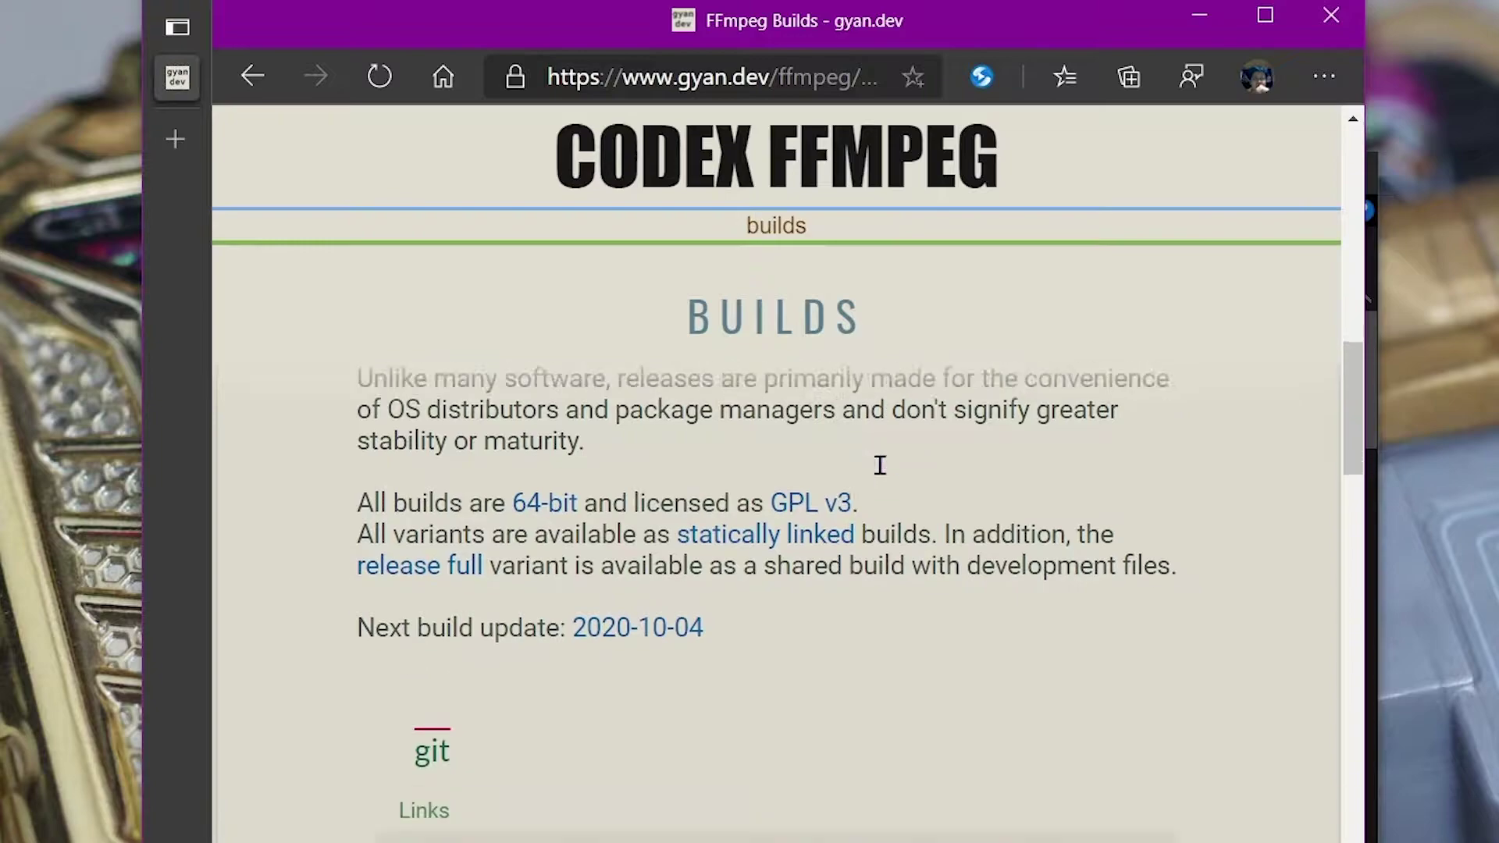
scroll(796, 439, down, 8)
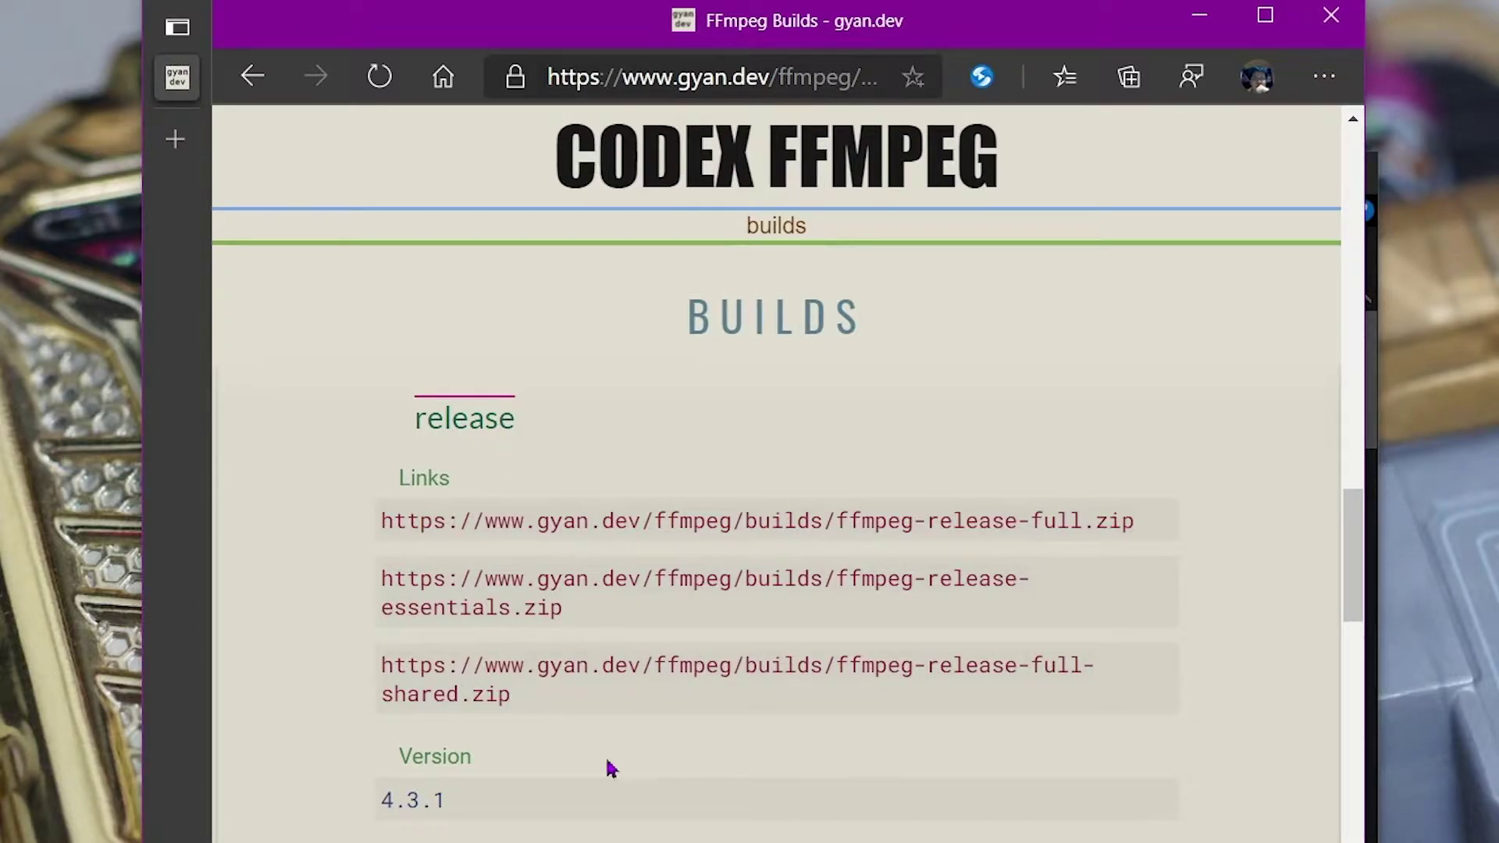
click(460, 693)
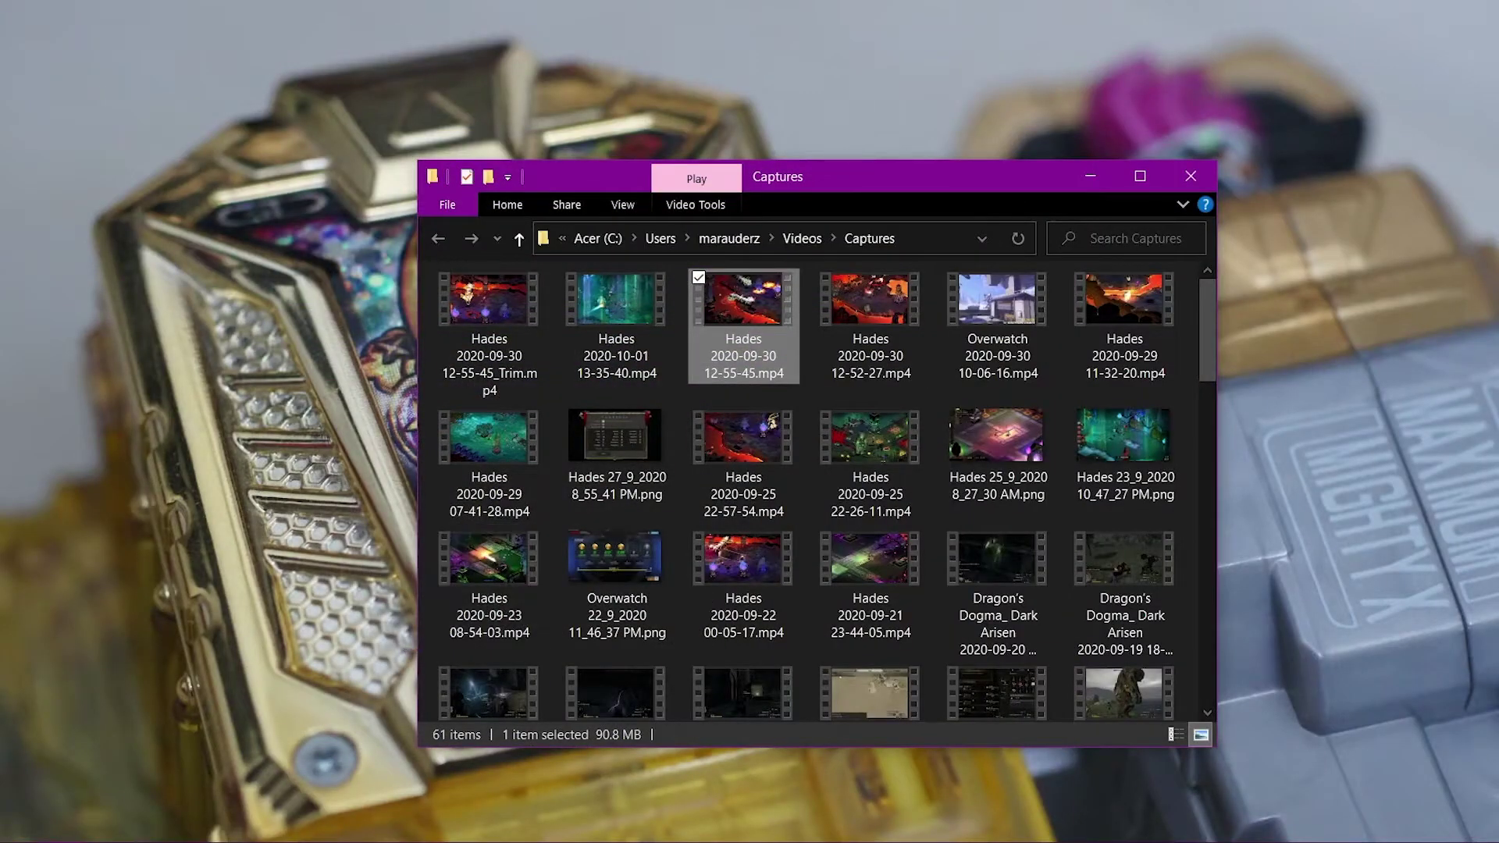
Step: Open the empty ClipWork folder on drive C and paste the downloaded FFmpeg win64 zip archive into it
click(35, 761)
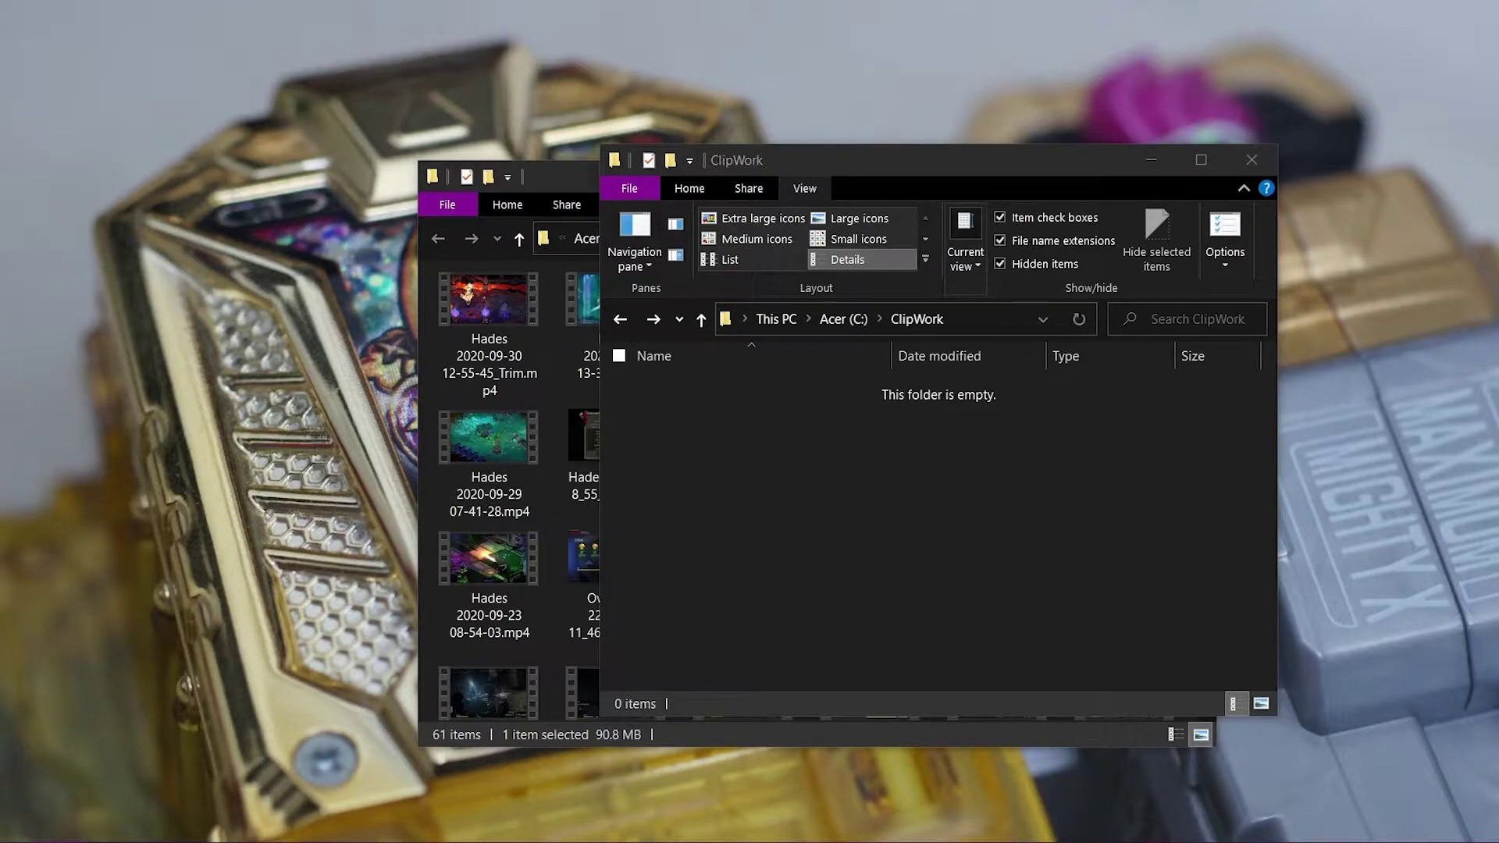
right_click(802, 466)
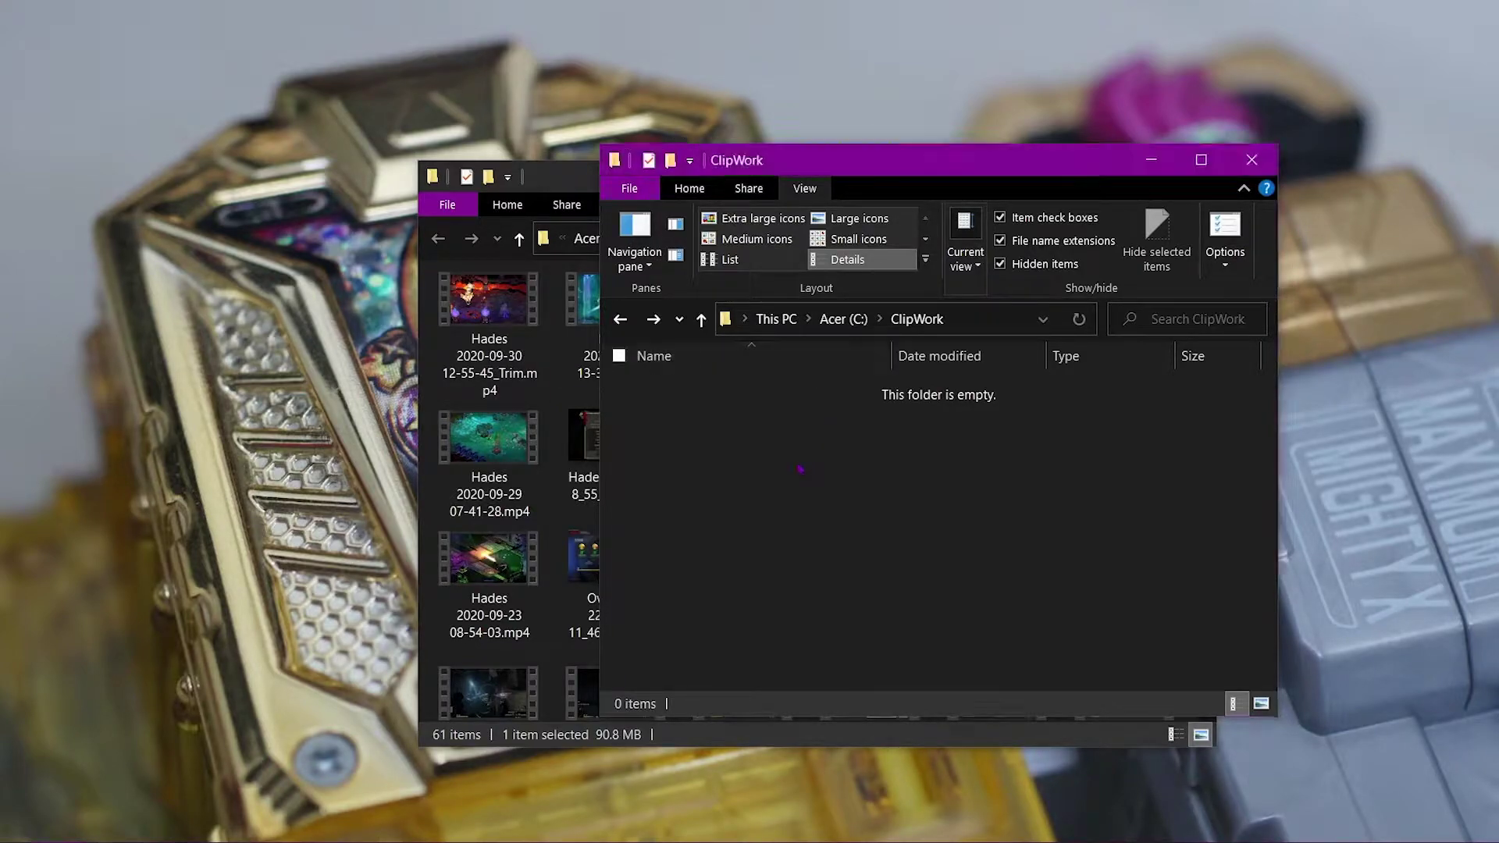
click(642, 181)
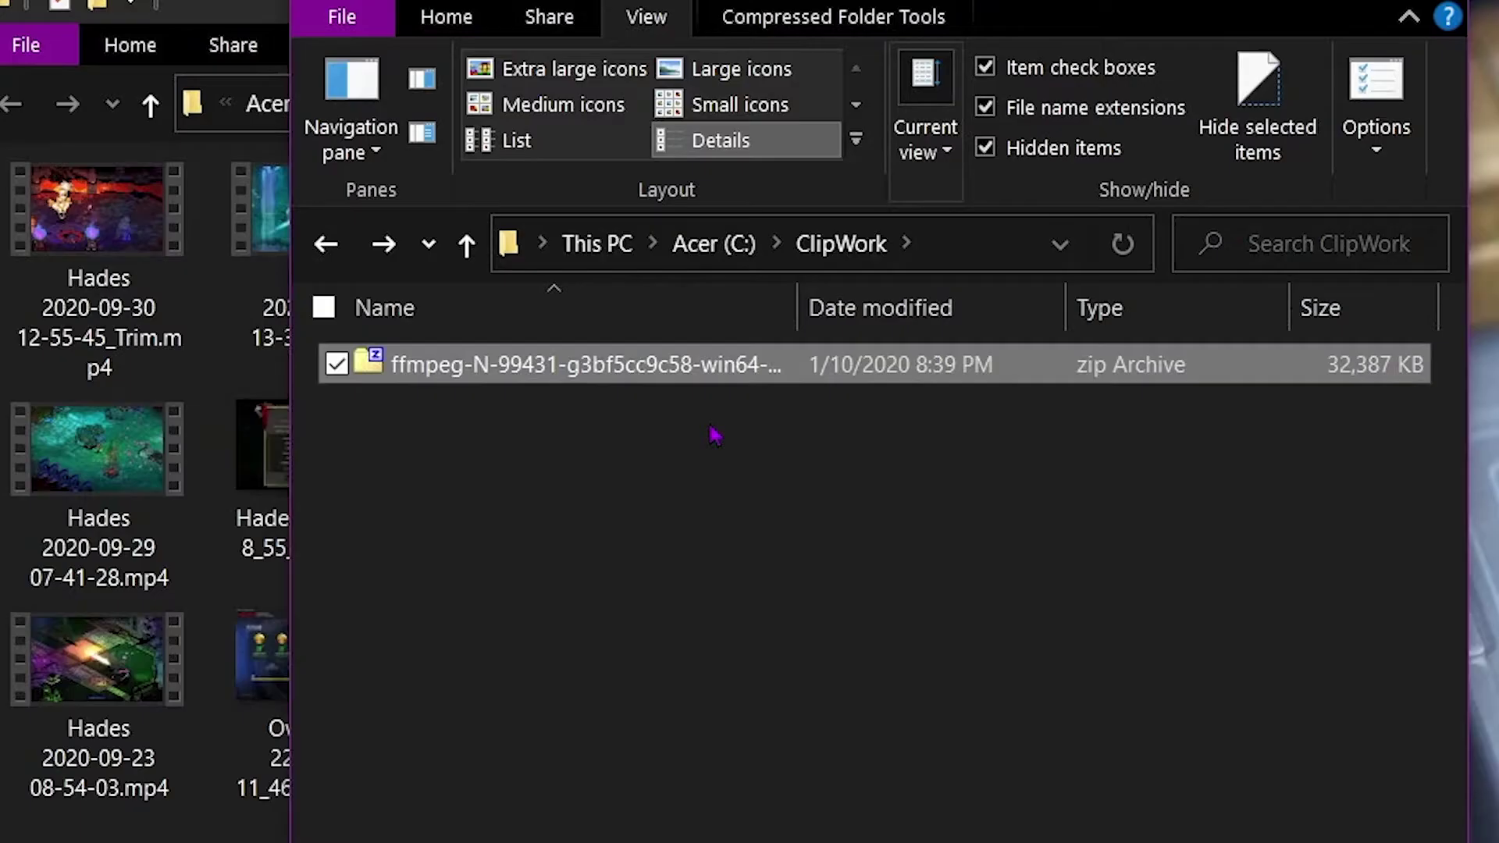
click(842, 428)
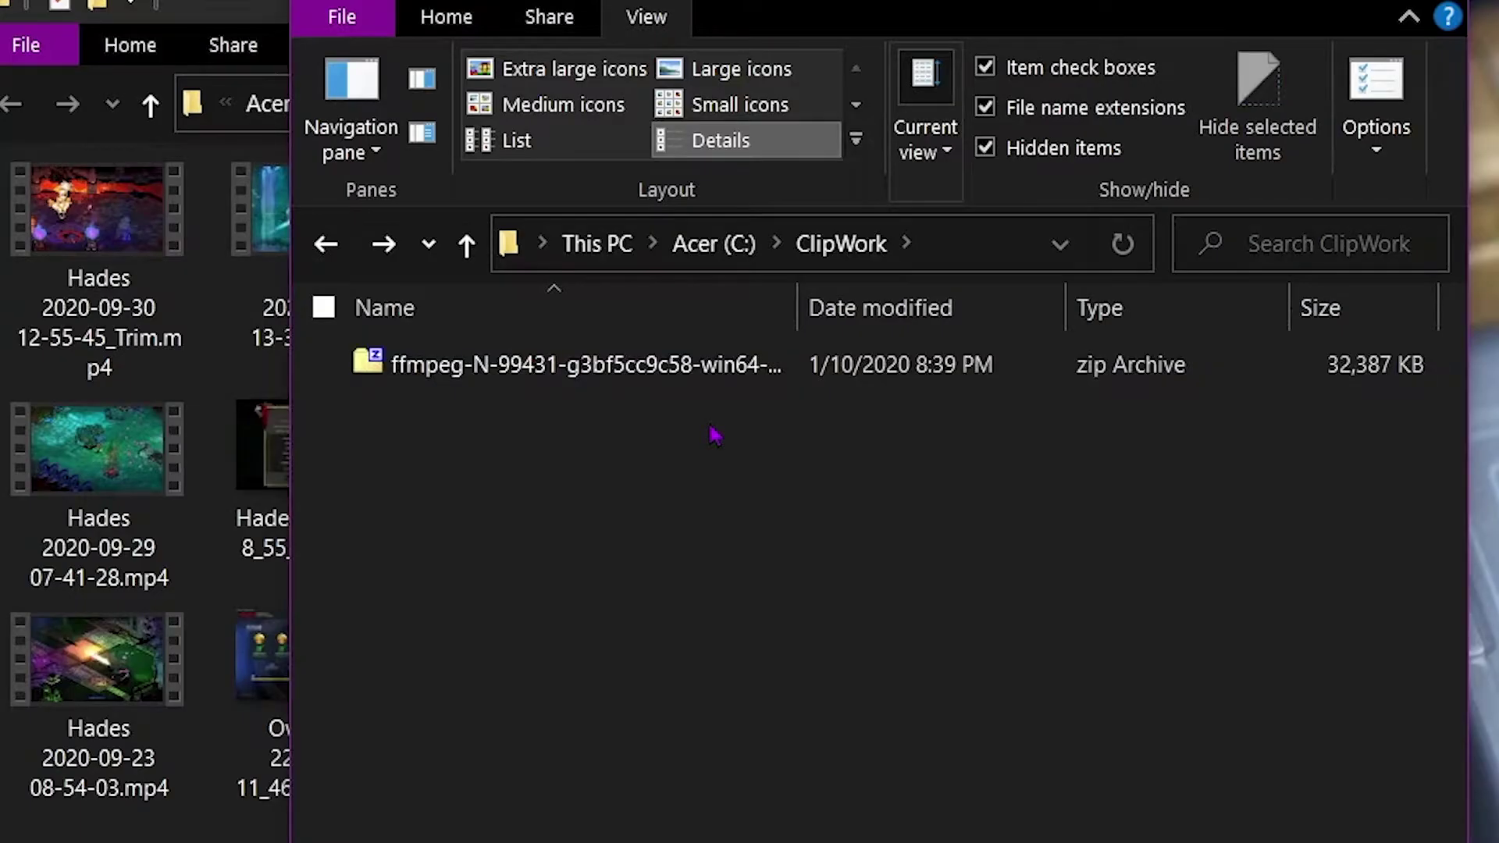
Step: Extract the FFmpeg win64 zip archive in ClipWork with 7-Zip into a folder named after the archive
right_click(634, 377)
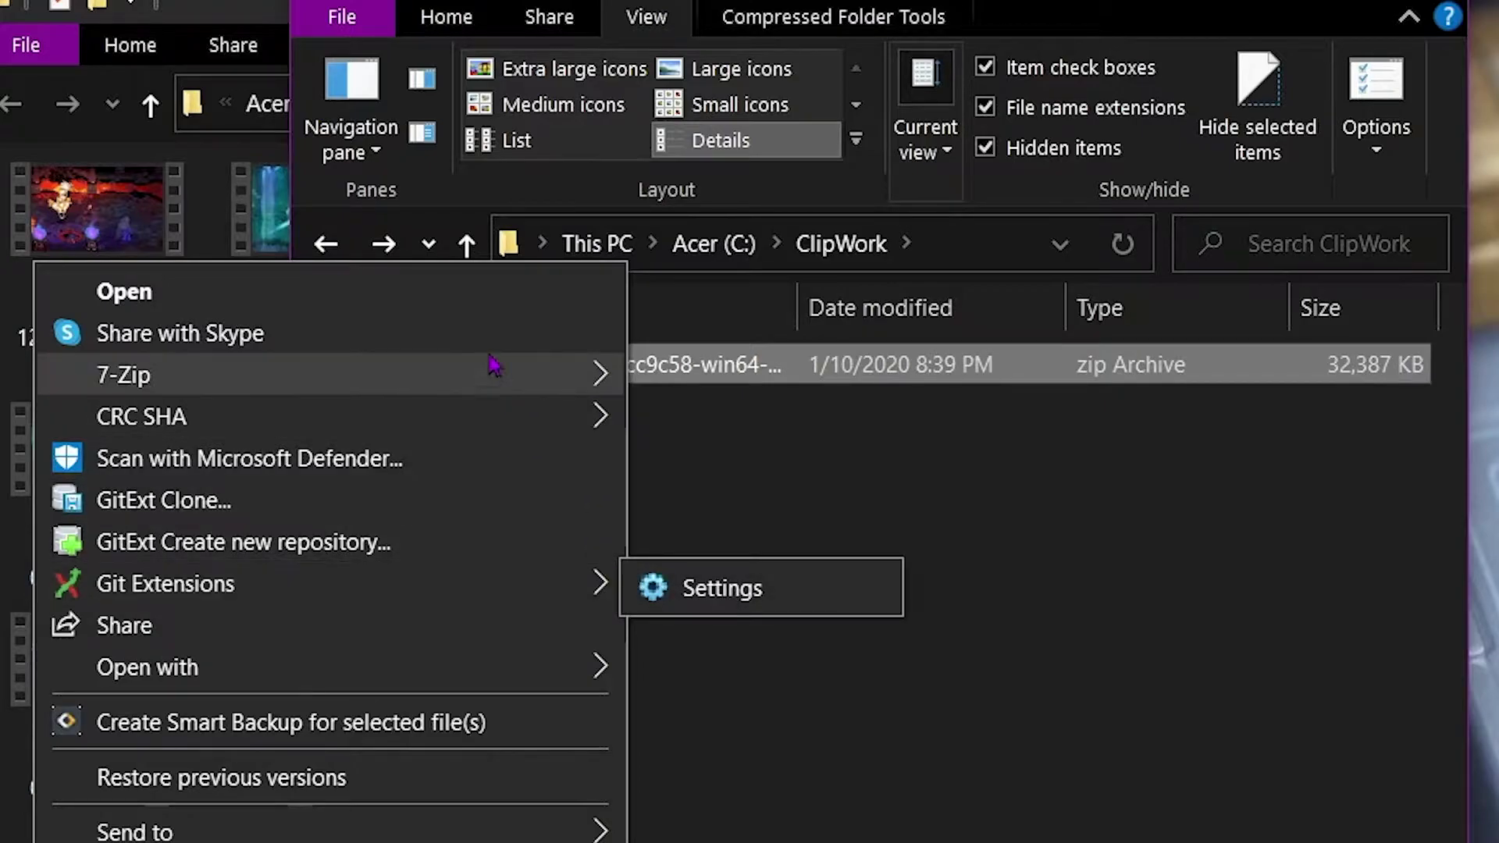
click(234, 23)
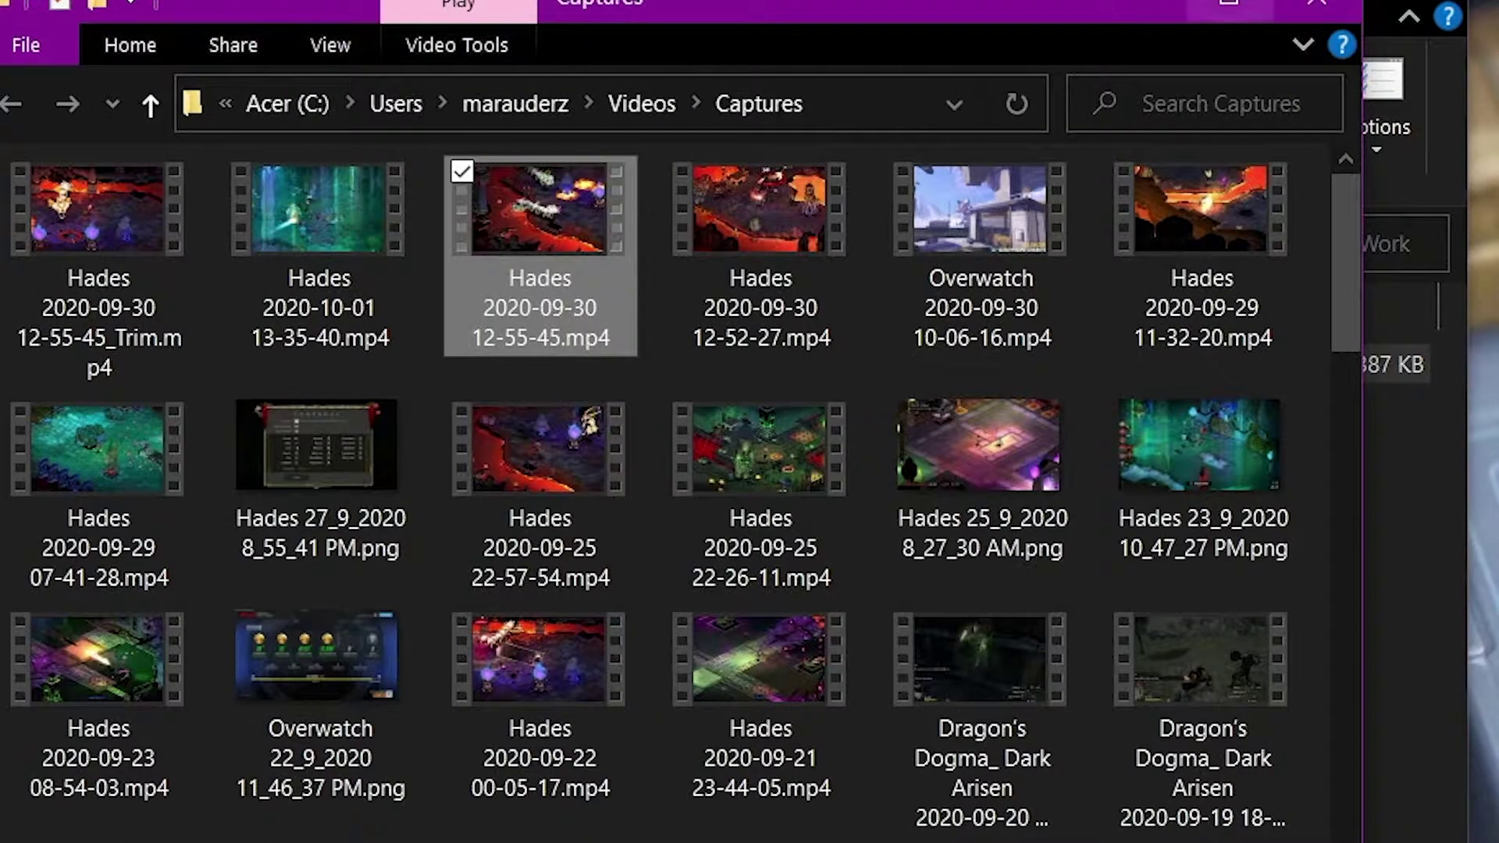
click(1141, 8)
right_click(617, 388)
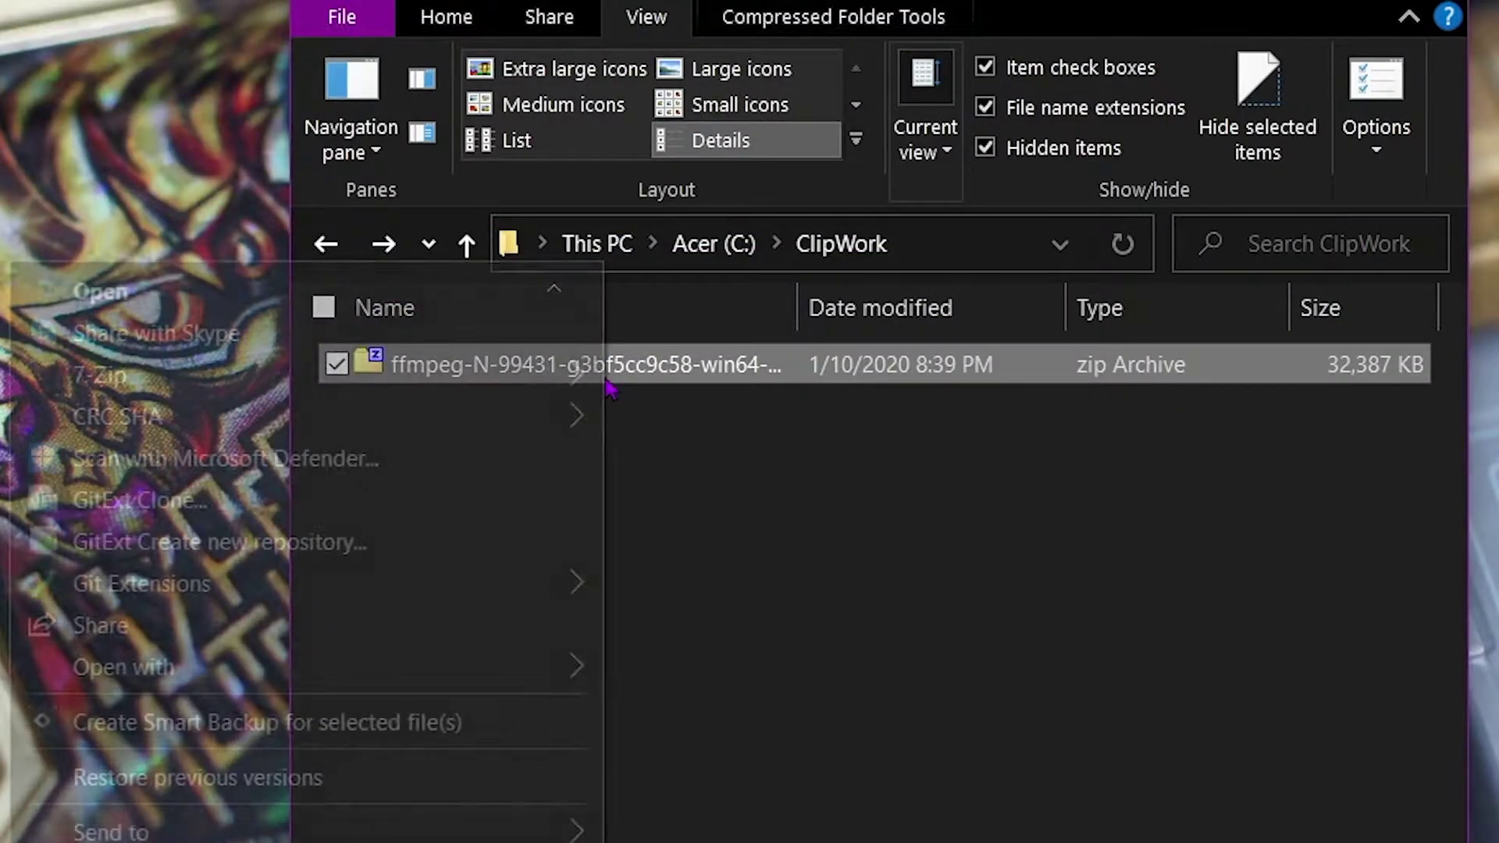
mouse_move(461, 383)
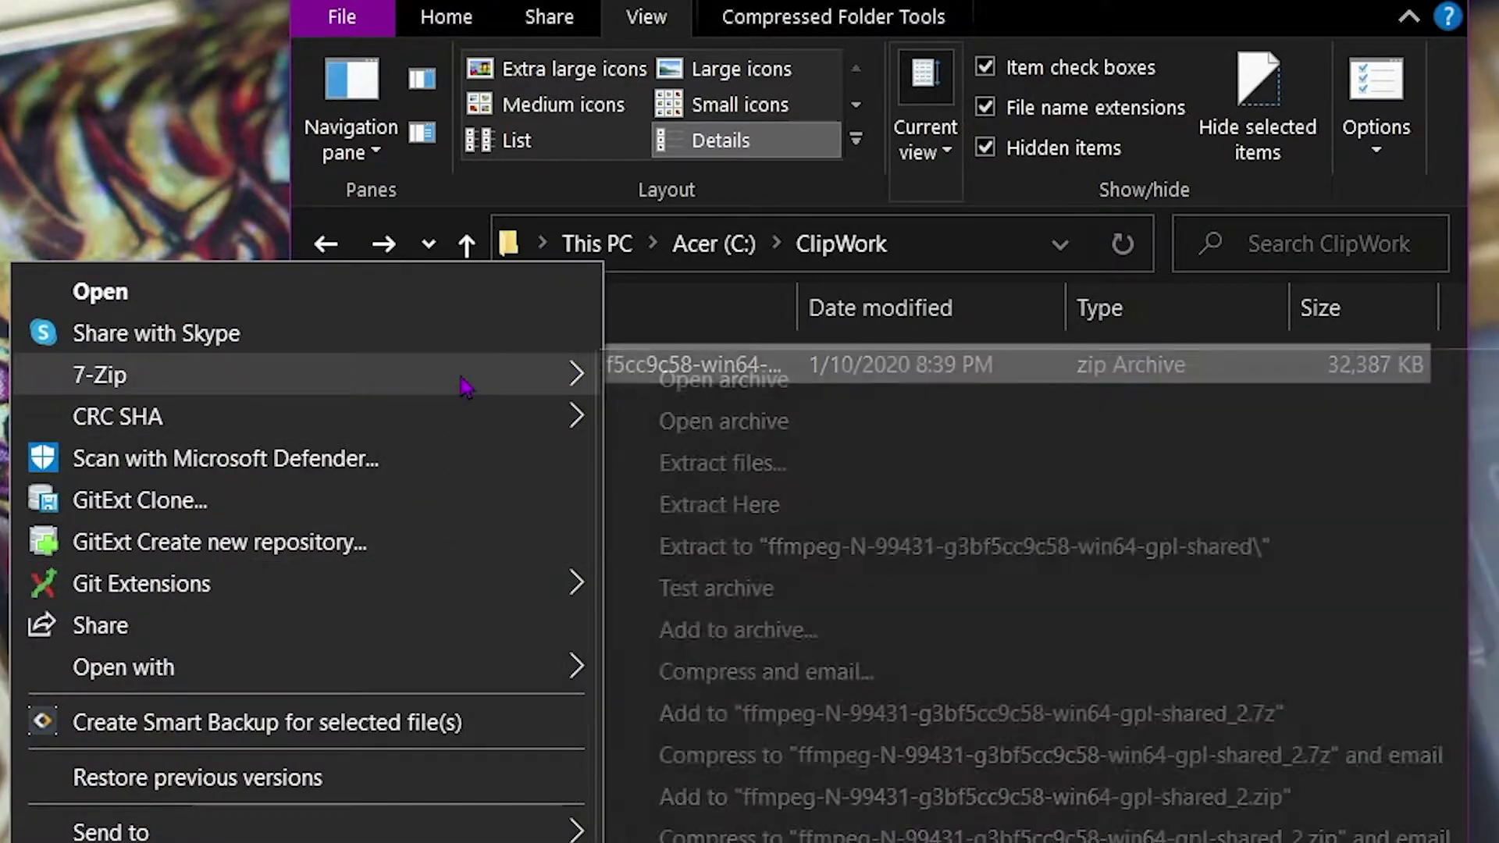
click(993, 542)
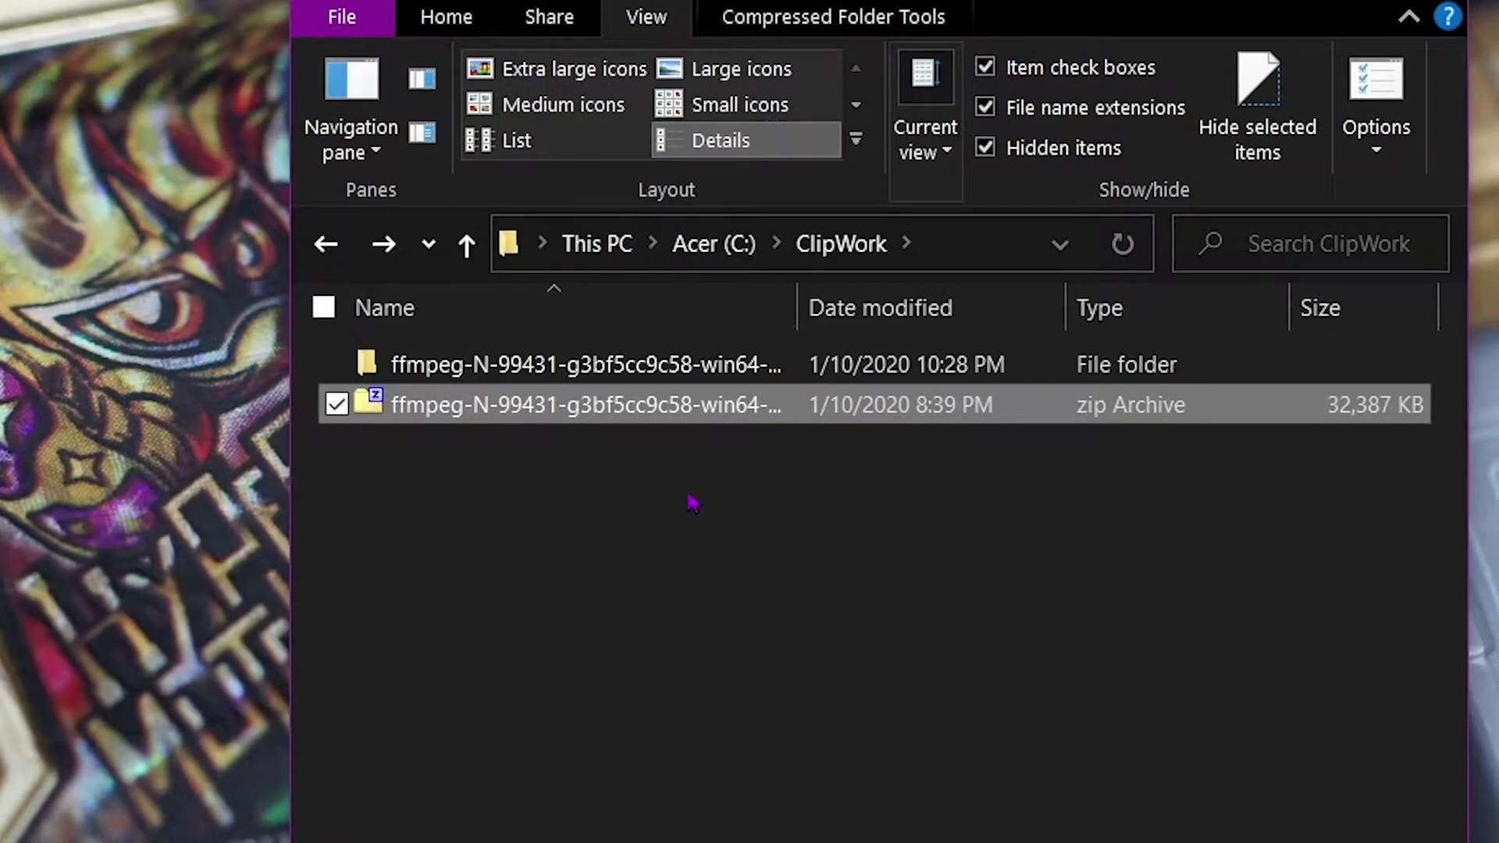
Step: Open the bin folder inside the extracted FFmpeg folder and copy all the files in it
double_click(612, 374)
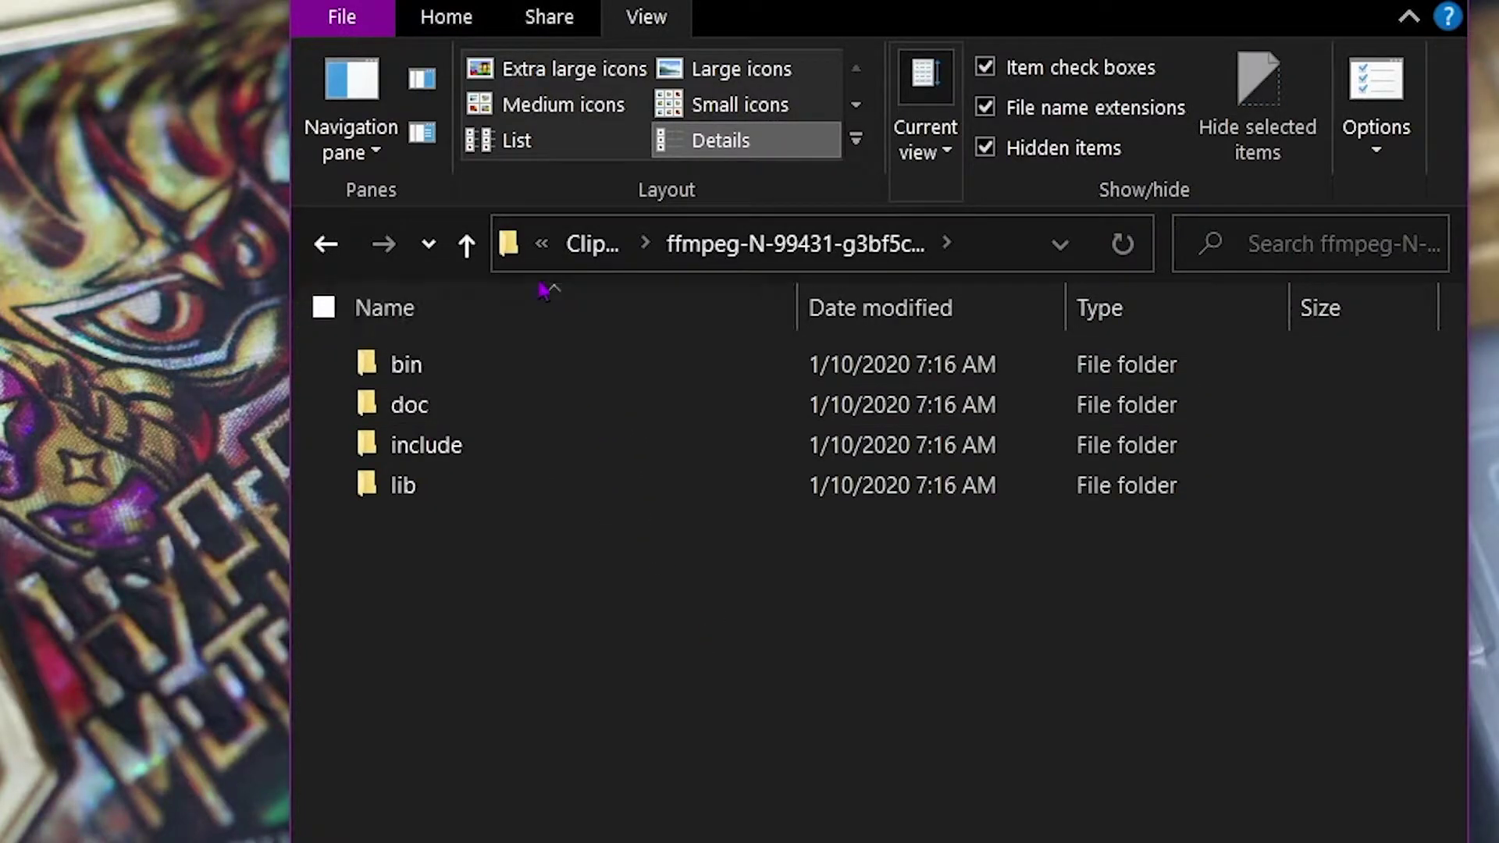
double_click(545, 379)
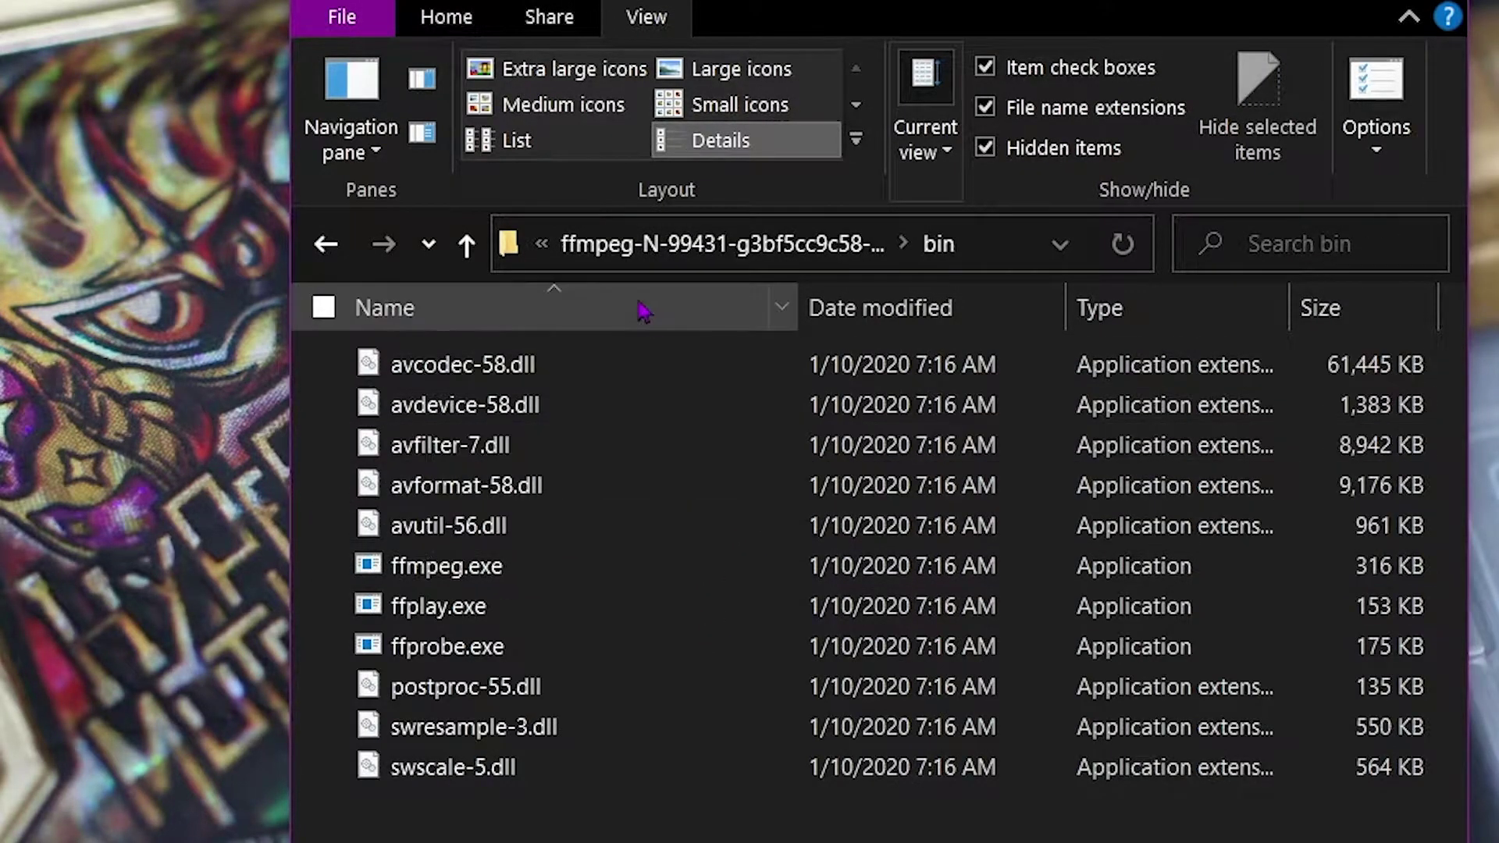
click(636, 244)
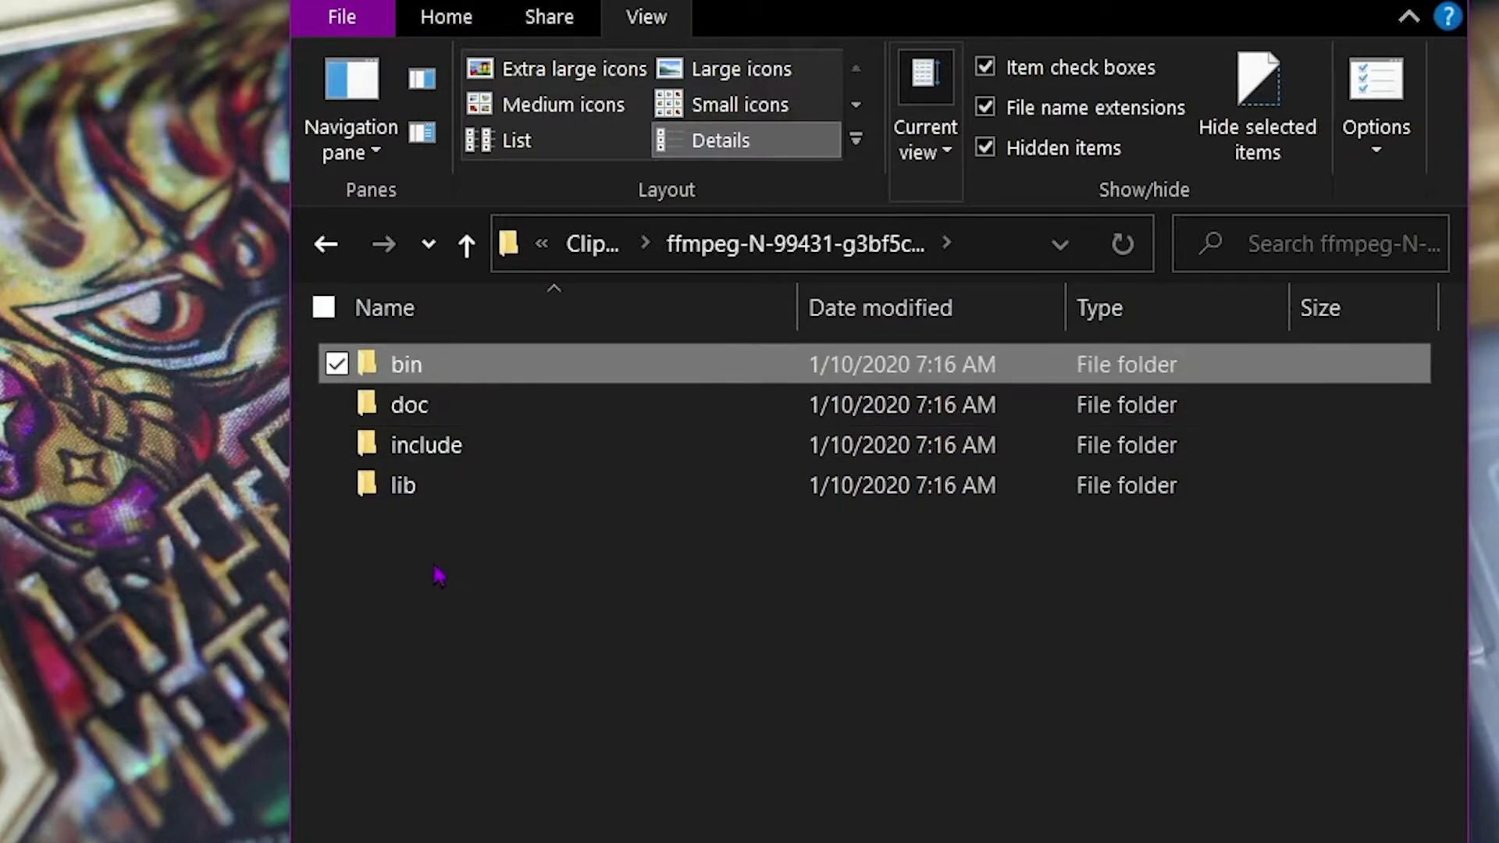
double_click(484, 380)
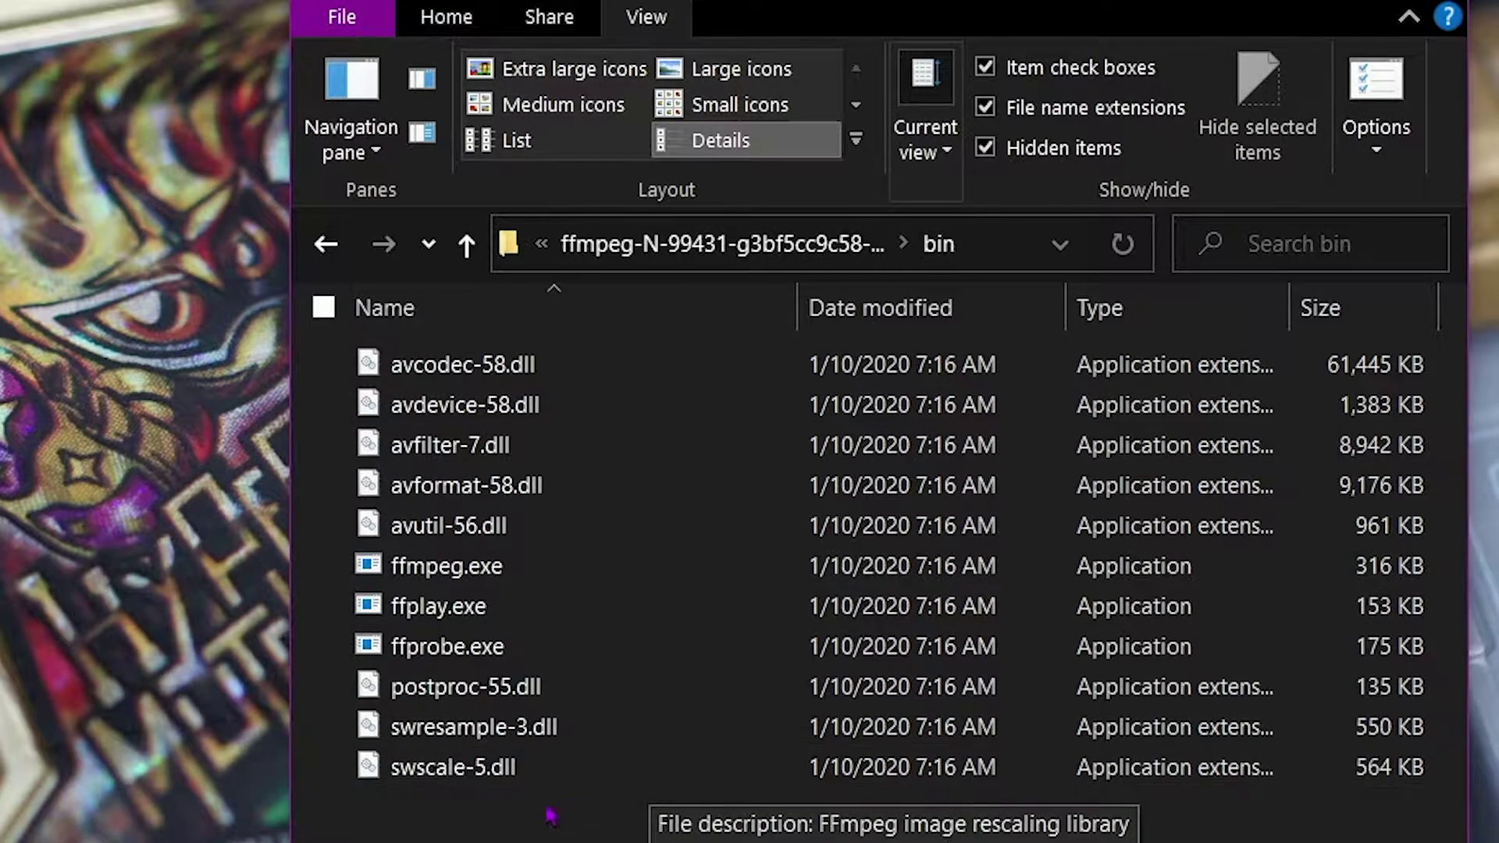
drag(516, 824, 439, 362)
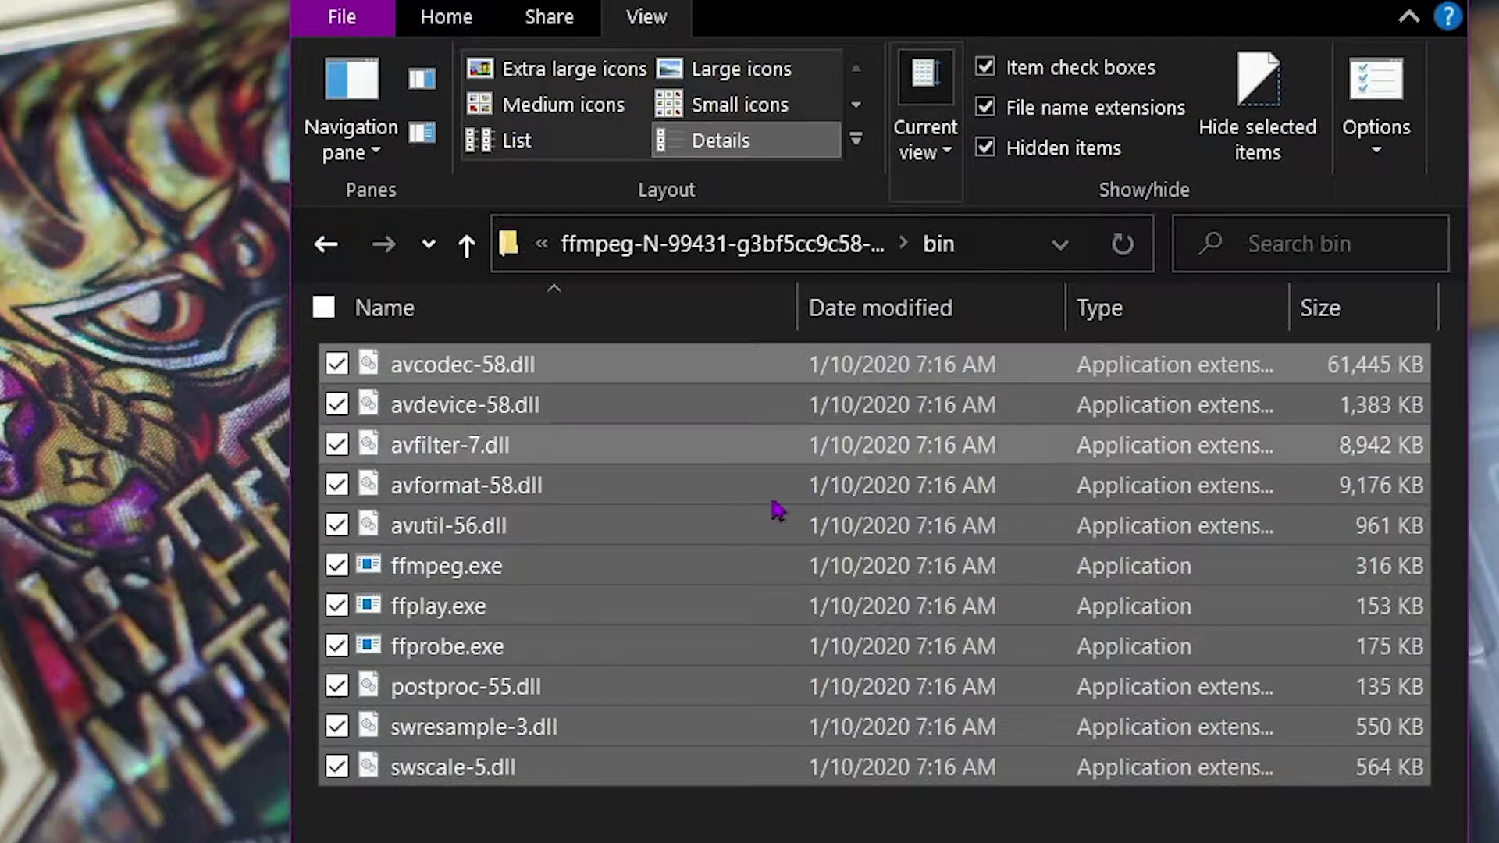
right_click(523, 574)
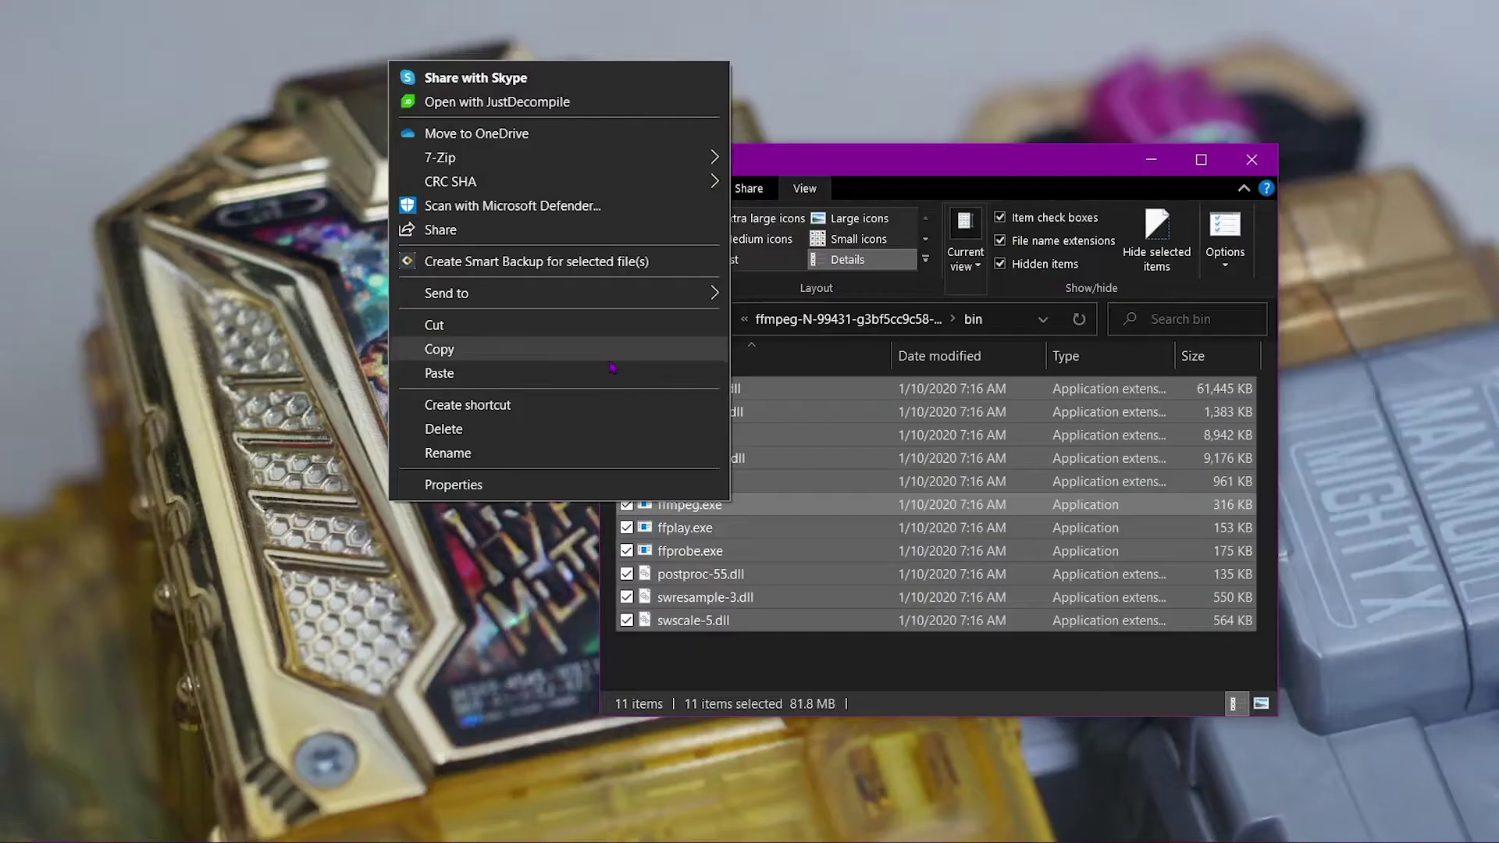
click(47, 295)
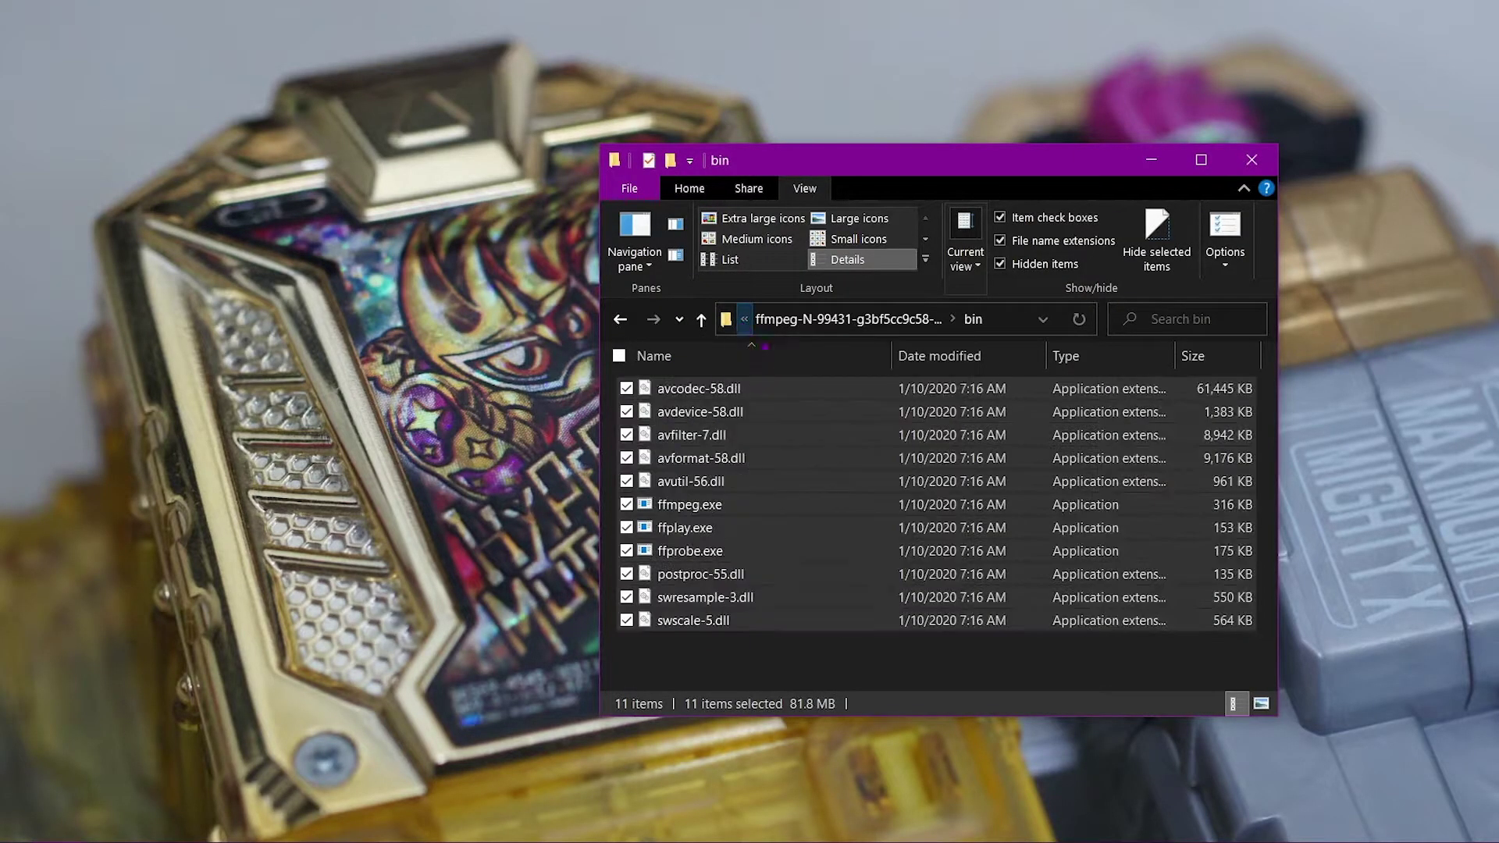
Step: Go back up from the bin folder to the ClipWork folder
click(743, 320)
click(953, 320)
click(954, 319)
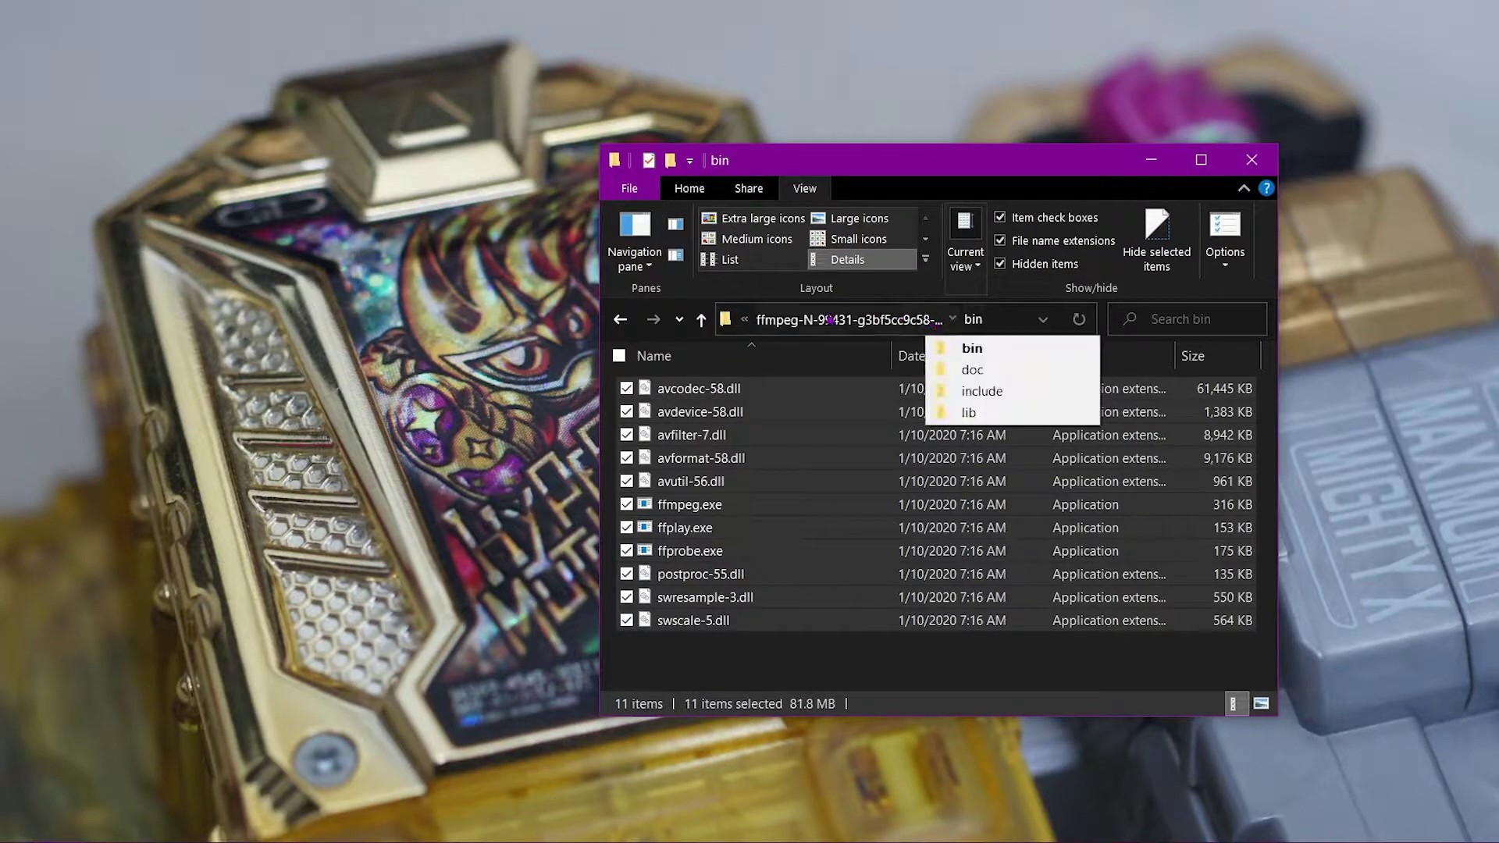
click(743, 320)
click(701, 320)
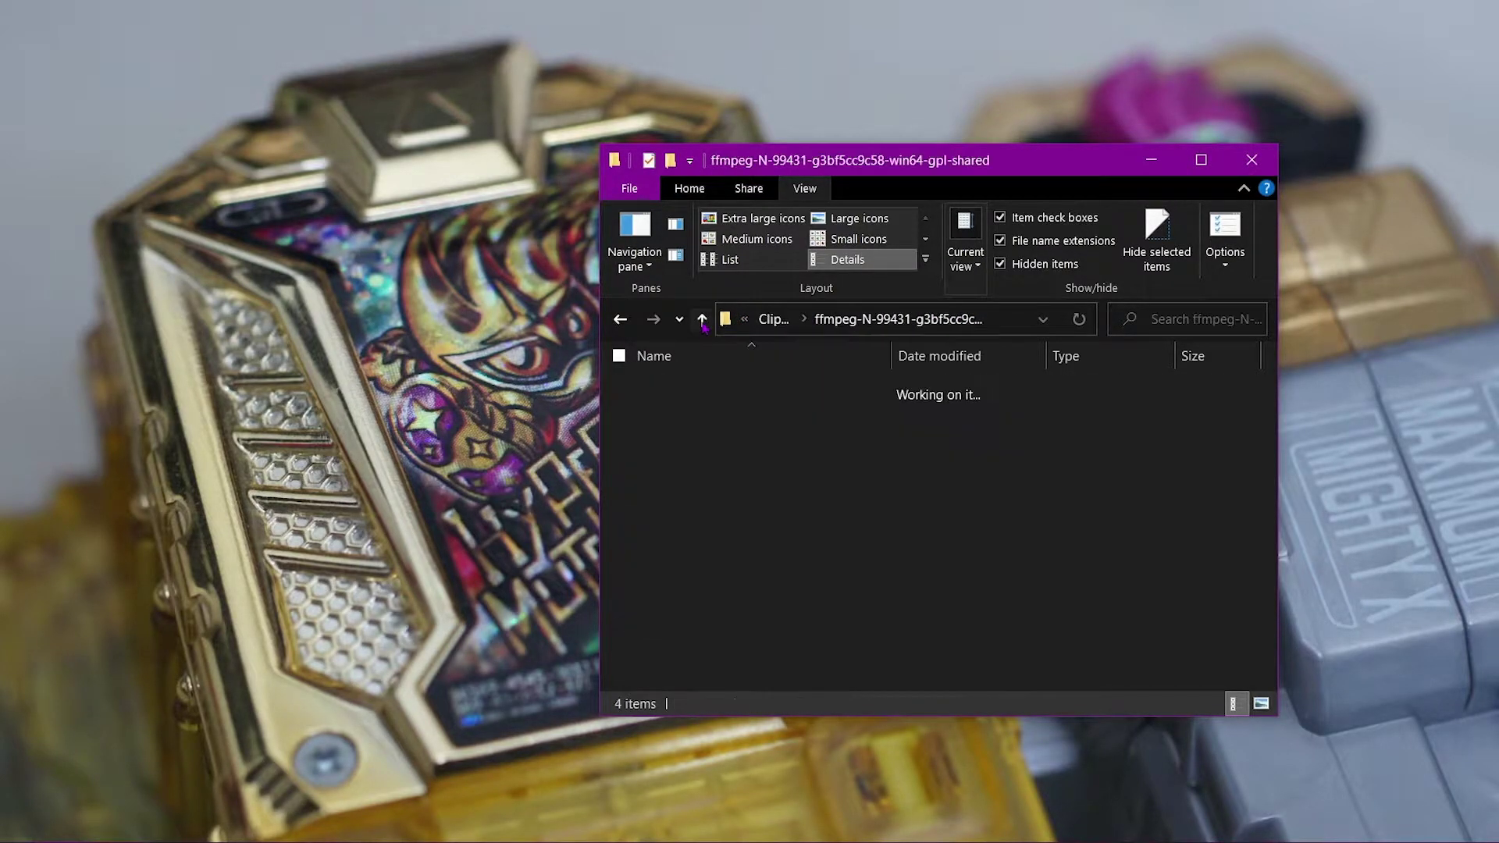
click(780, 319)
Step: Open a second ClipWork window, create a folder named M2QuickClip there and open it
right_click(794, 533)
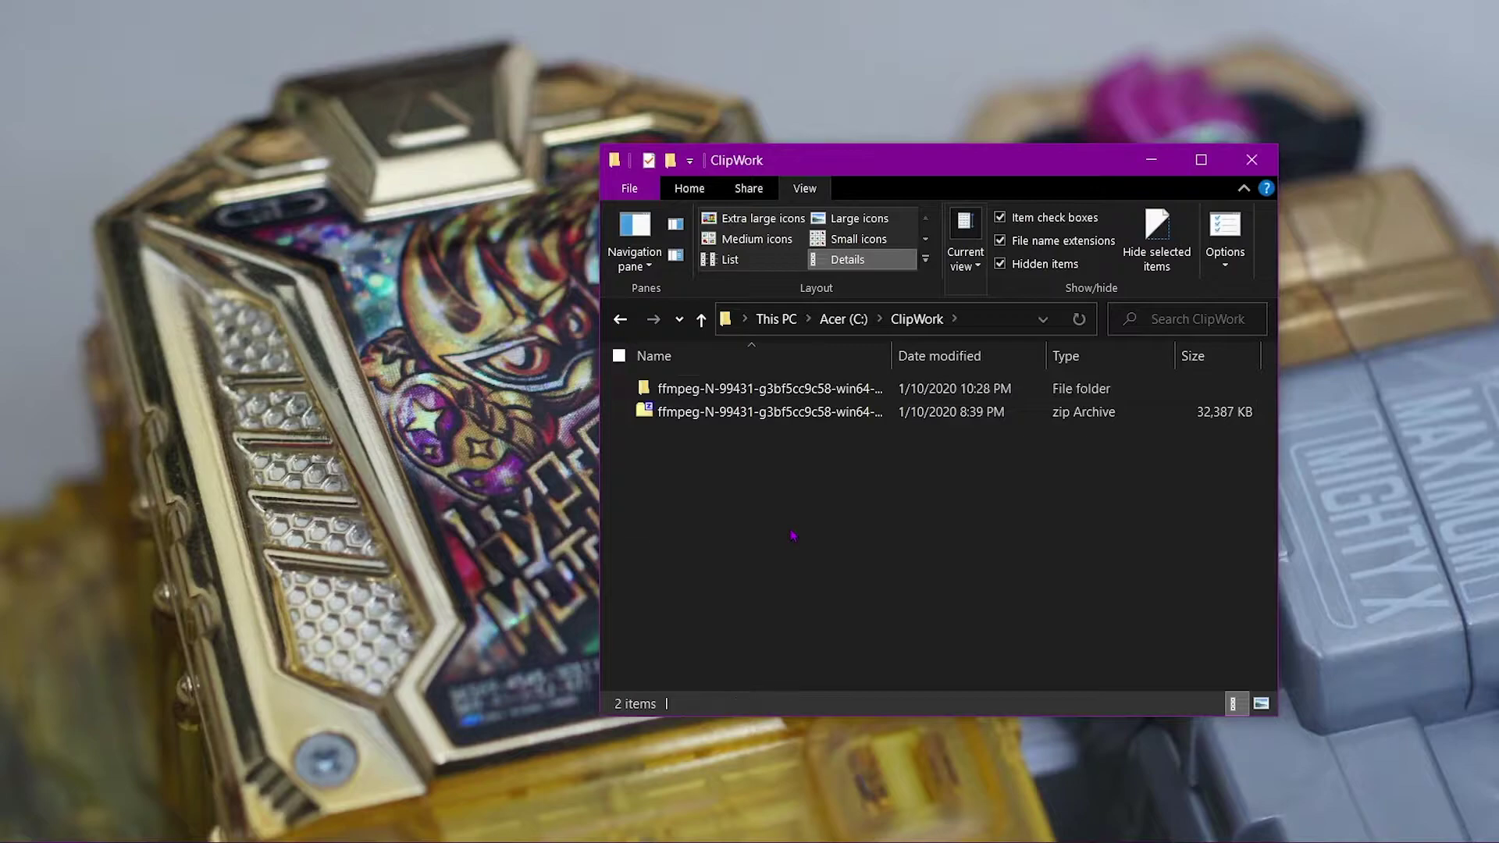
mouse_move(749, 478)
click(757, 602)
key(ctrl+n)
right_click(757, 602)
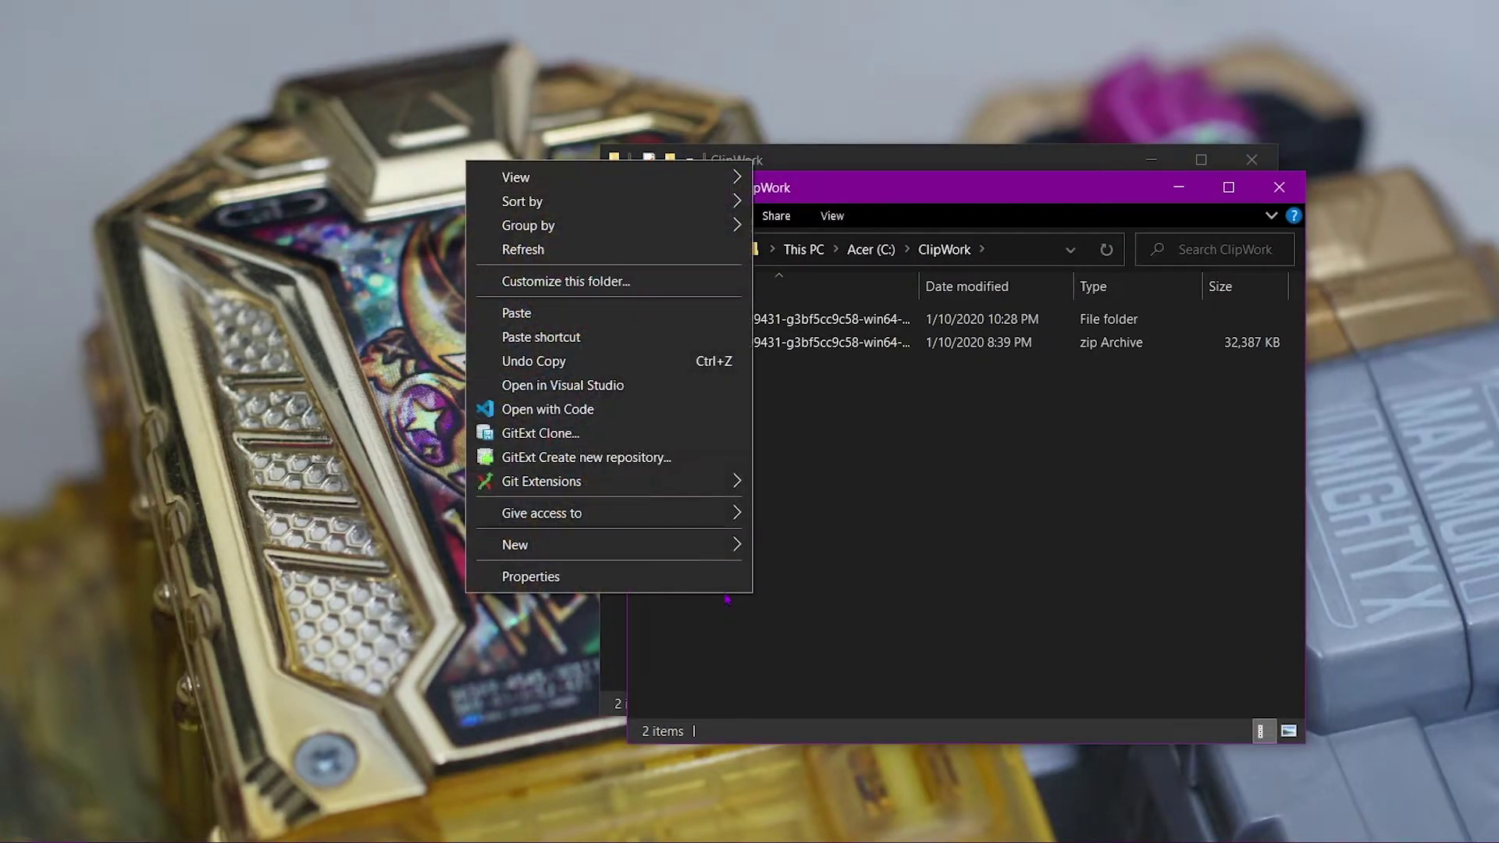
mouse_move(726, 545)
click(787, 544)
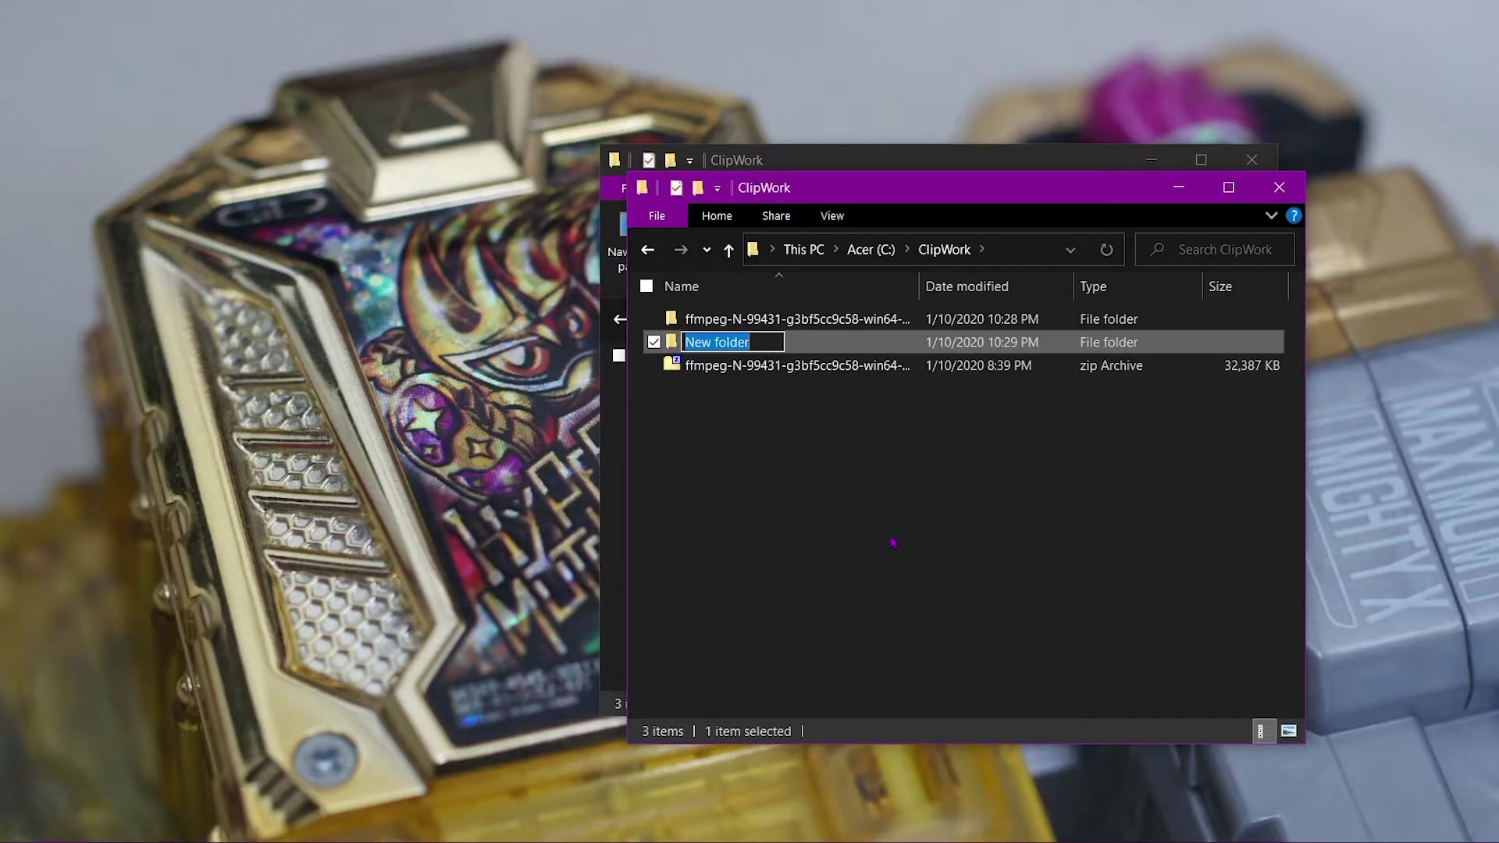
text(M2)
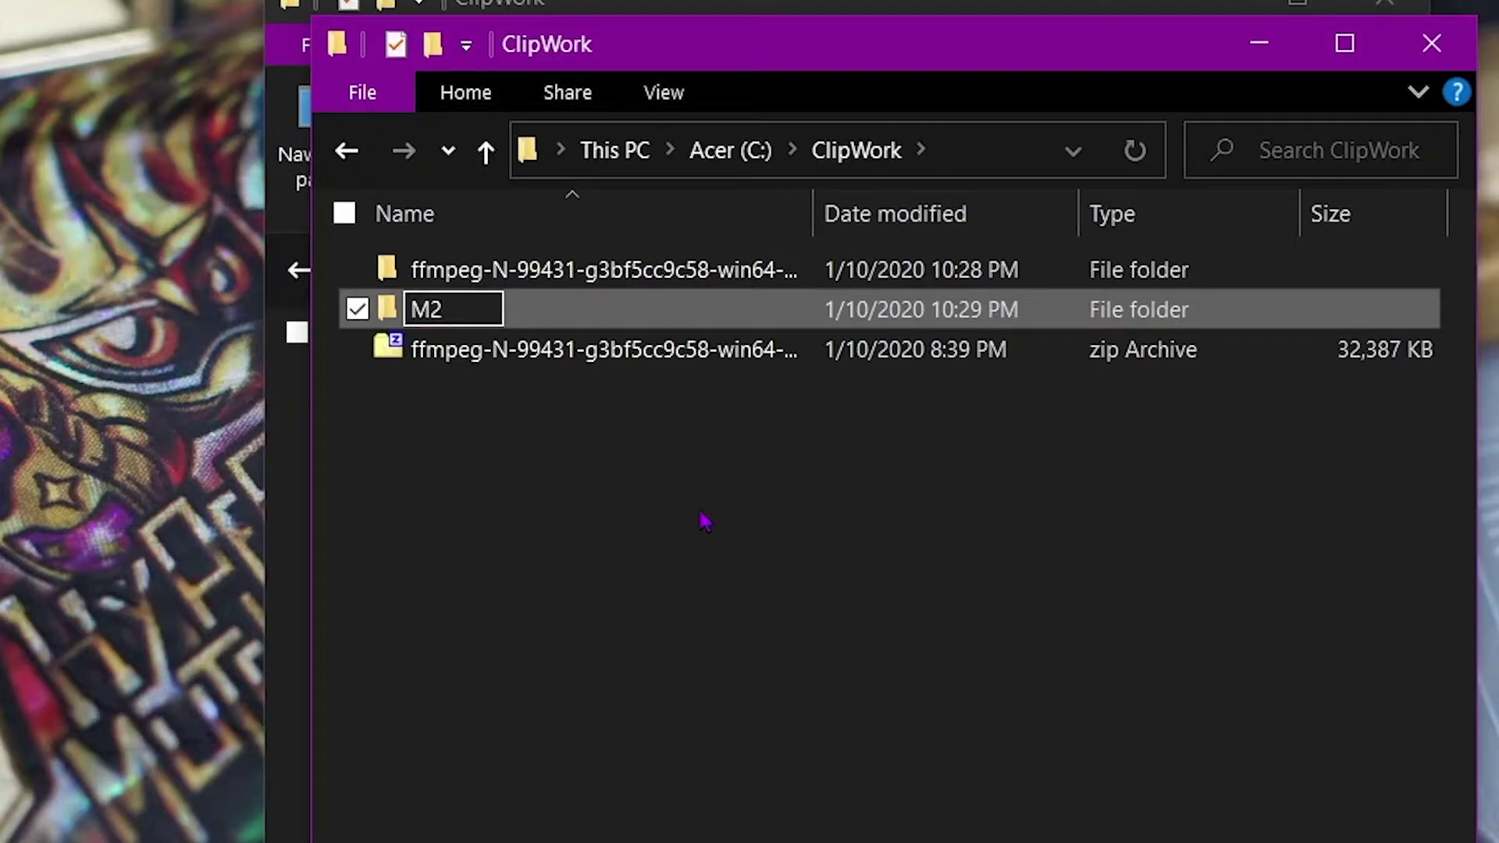
text(QuickClip)
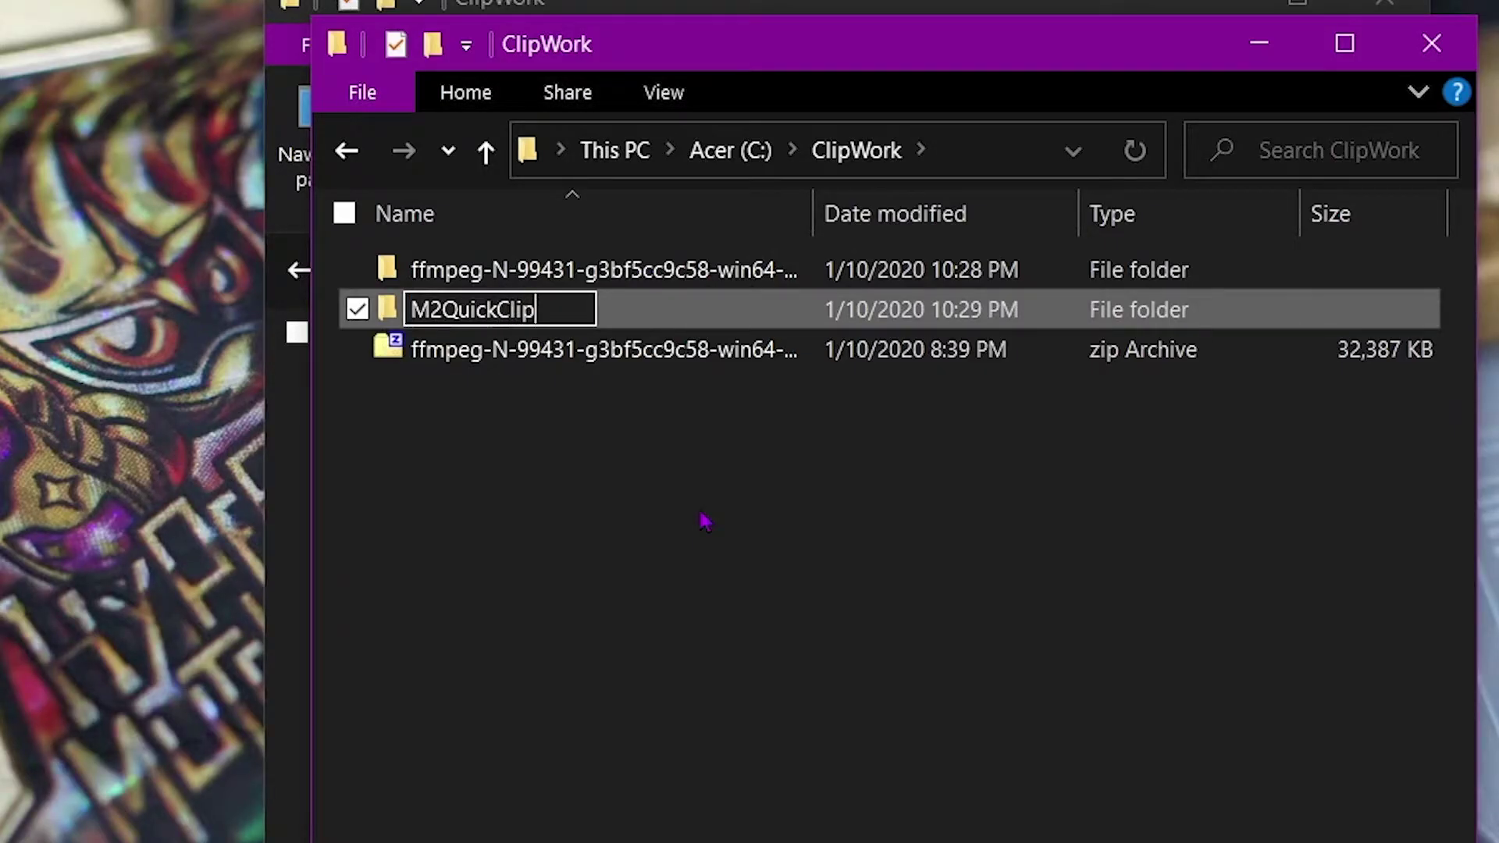
key(Return)
key(Return)
Step: Paste the copied FFmpeg files into the M2QuickClip folder and clear the selection
right_click(701, 516)
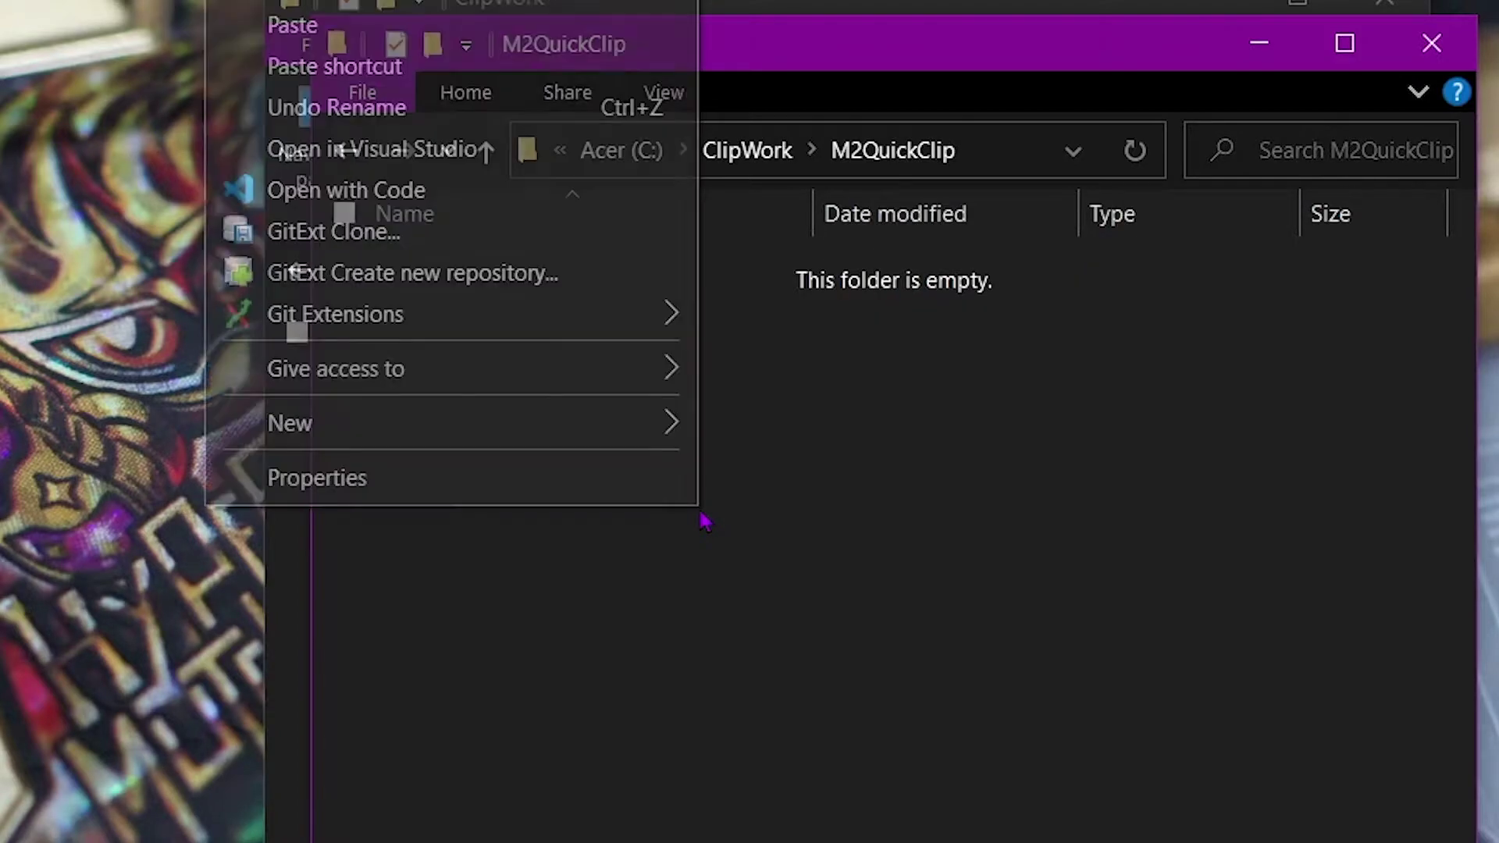
click(502, 35)
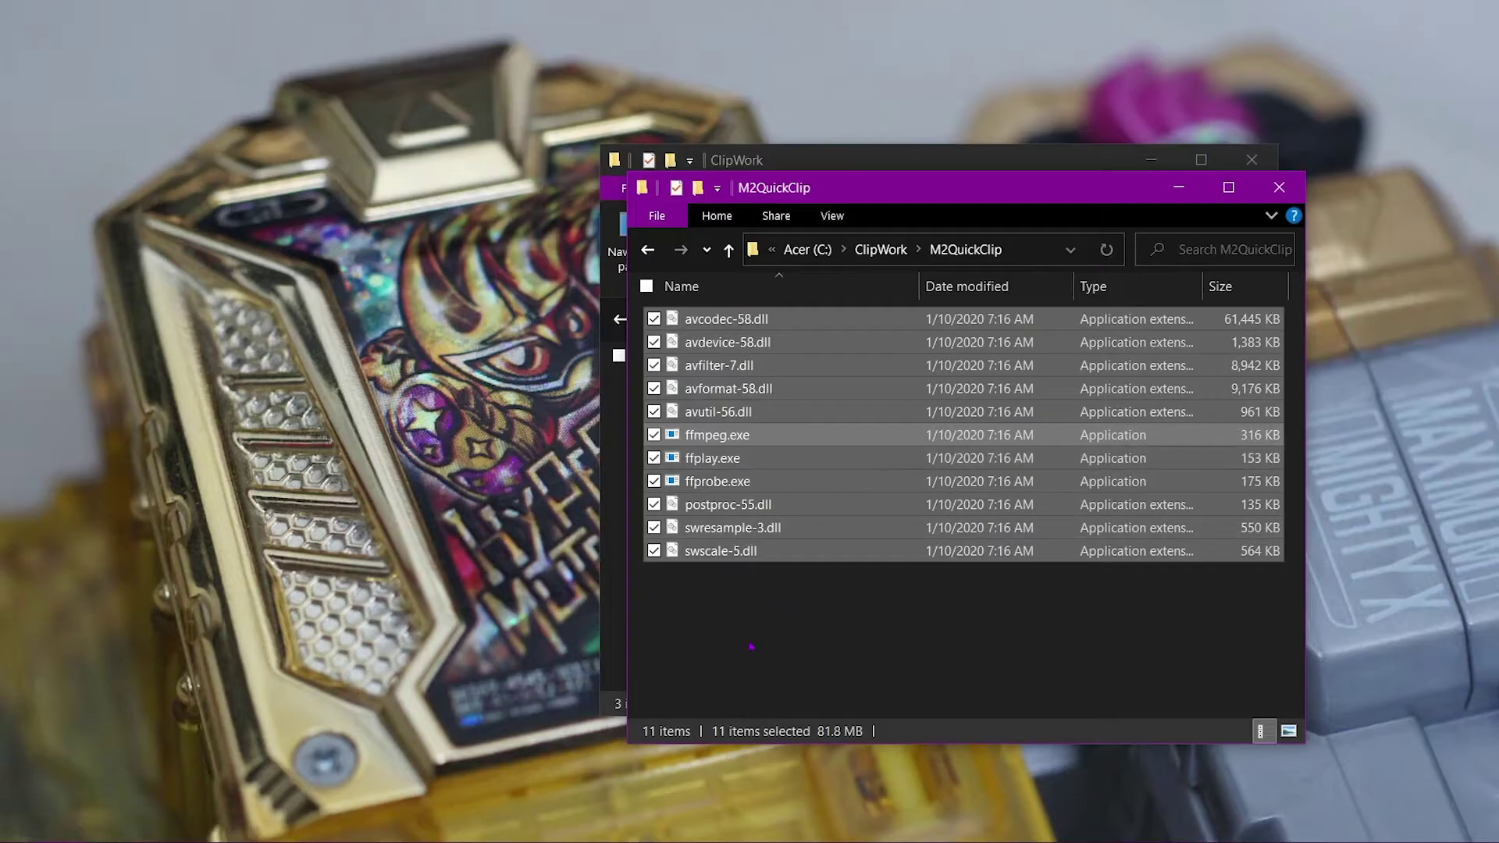
click(751, 646)
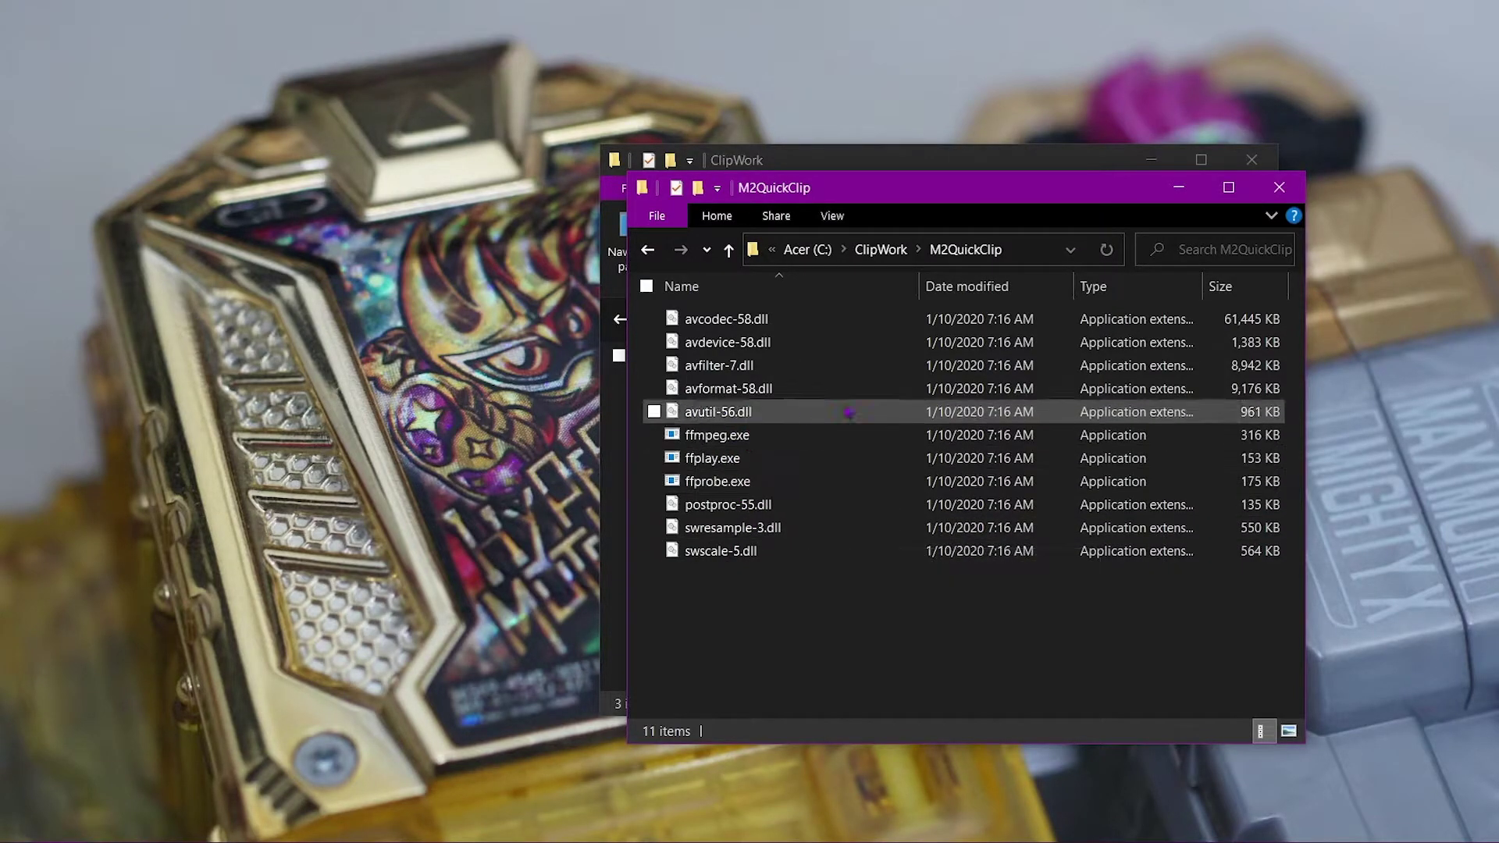
Step: Start cmd in the M2QuickClip folder, run ffmpeg to check its output, and close the command window
click(1014, 249)
text(cmd)
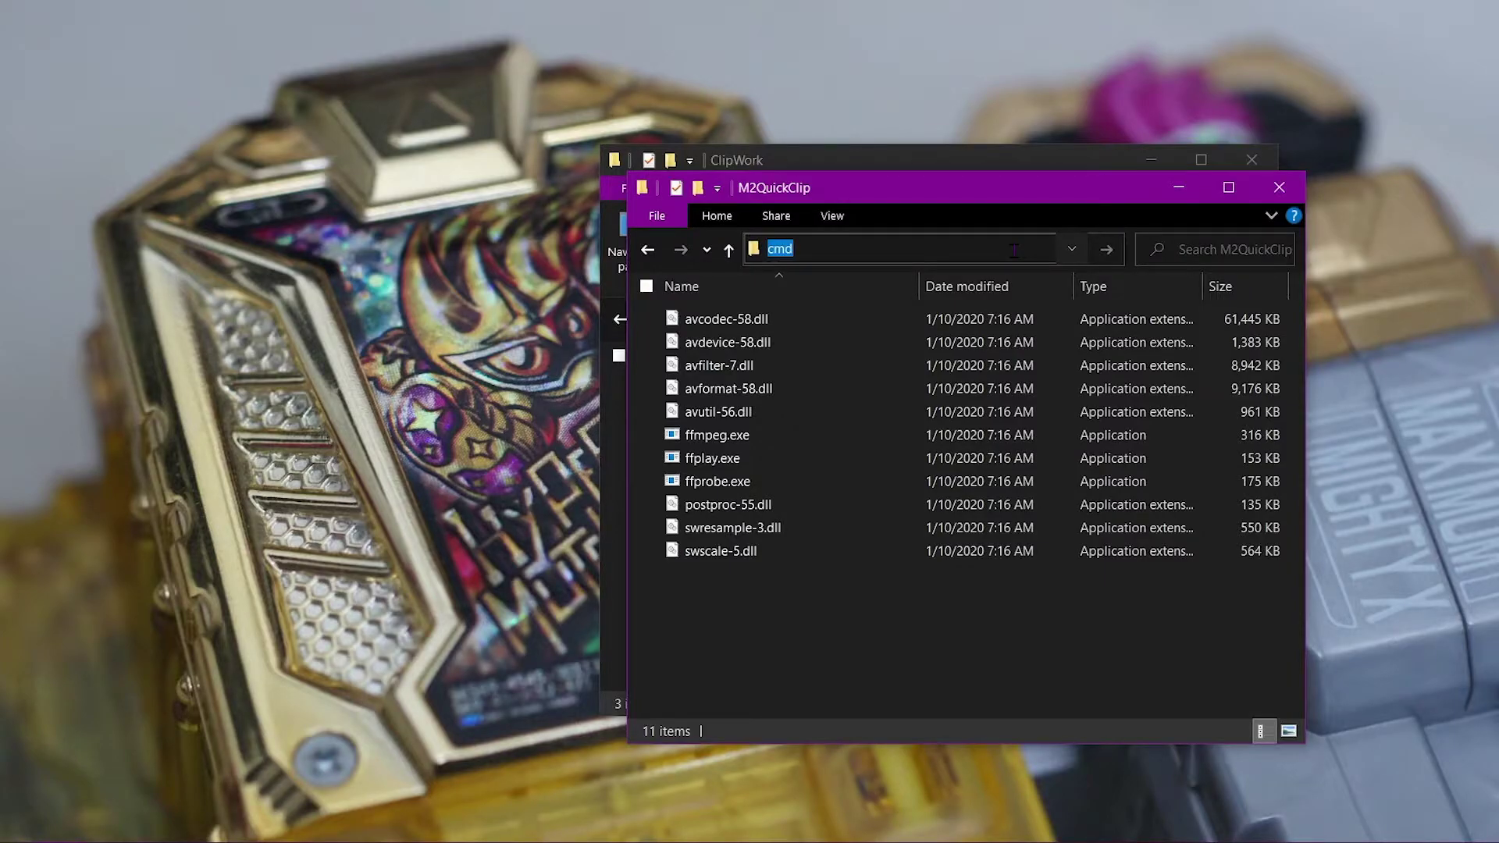
key(Return)
text(ff)
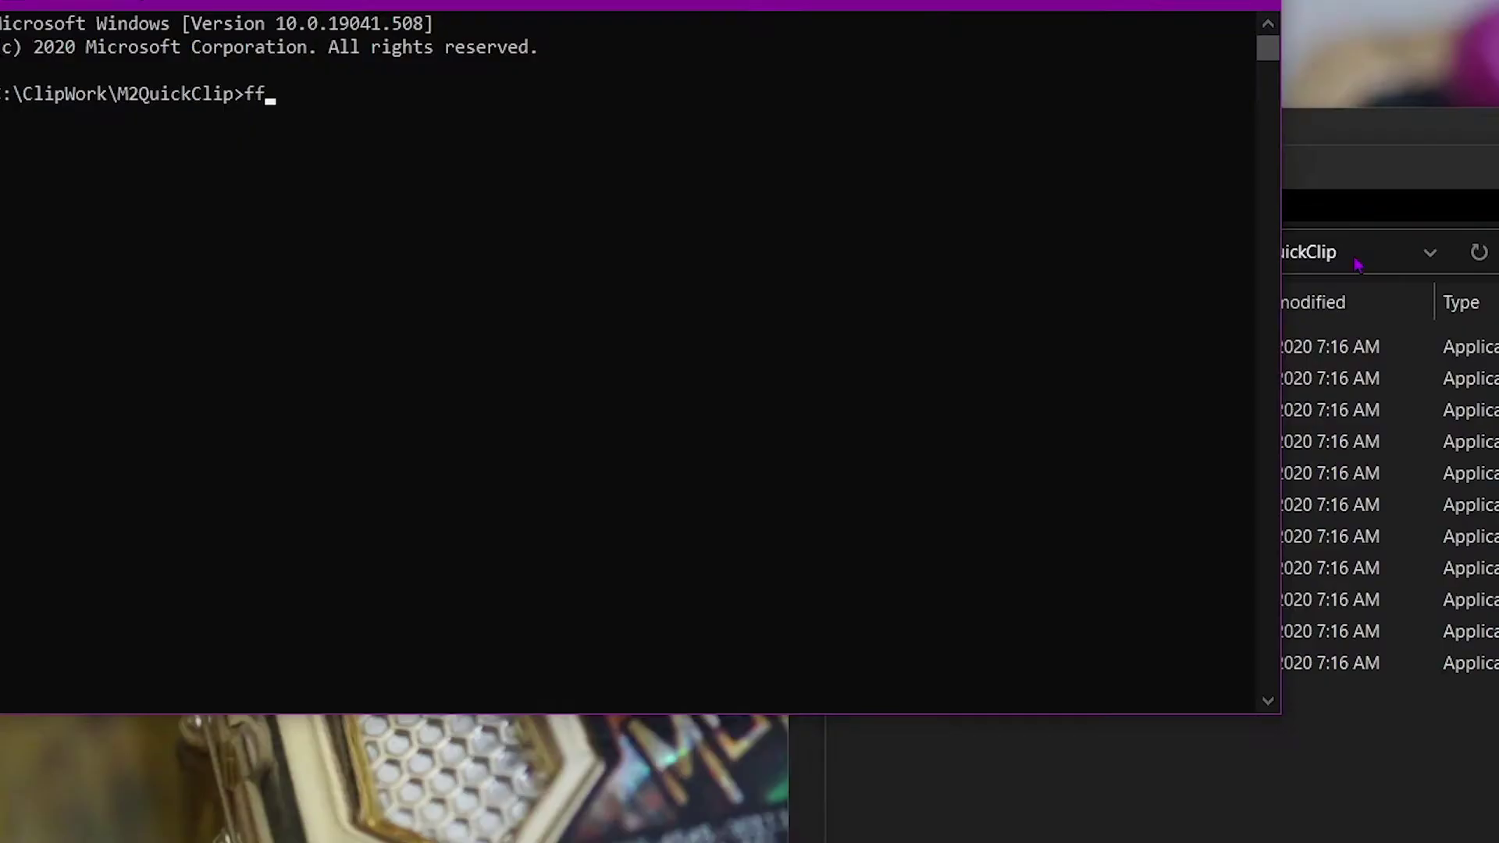
text(mpeg)
key(Return)
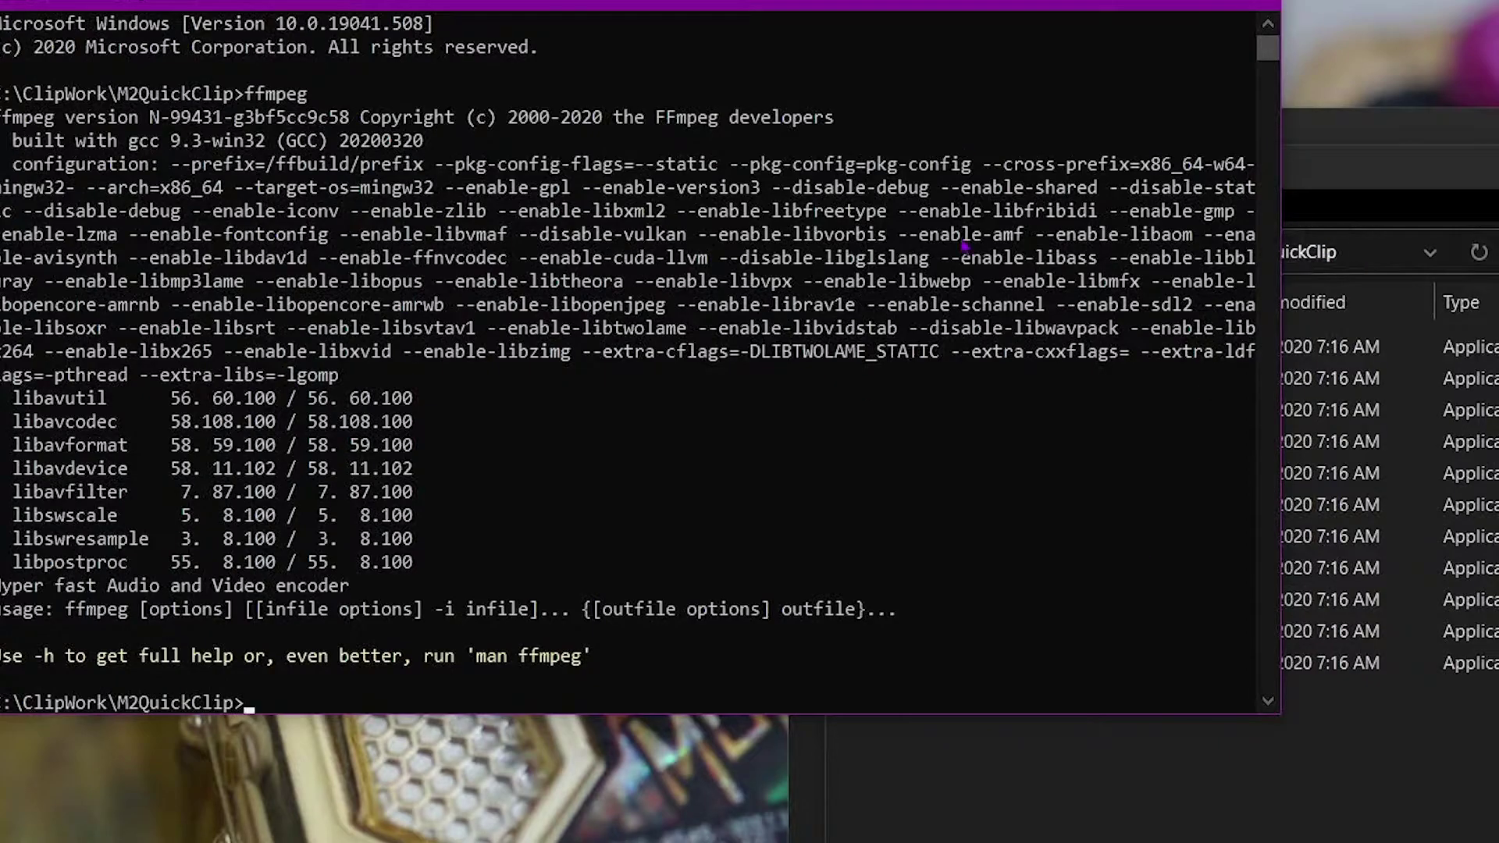
drag(925, 9, 990, 79)
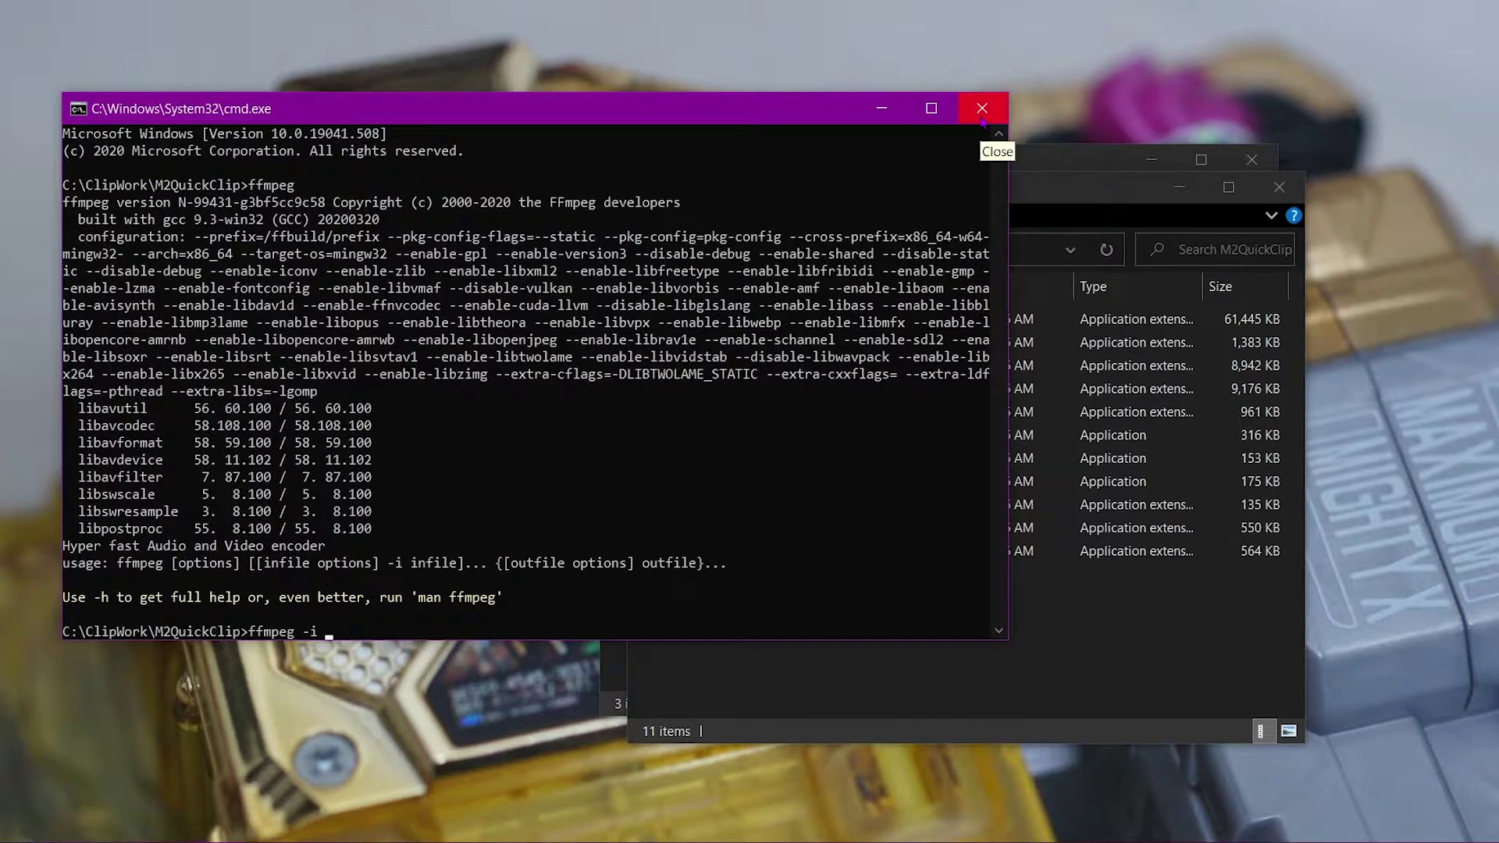
click(983, 109)
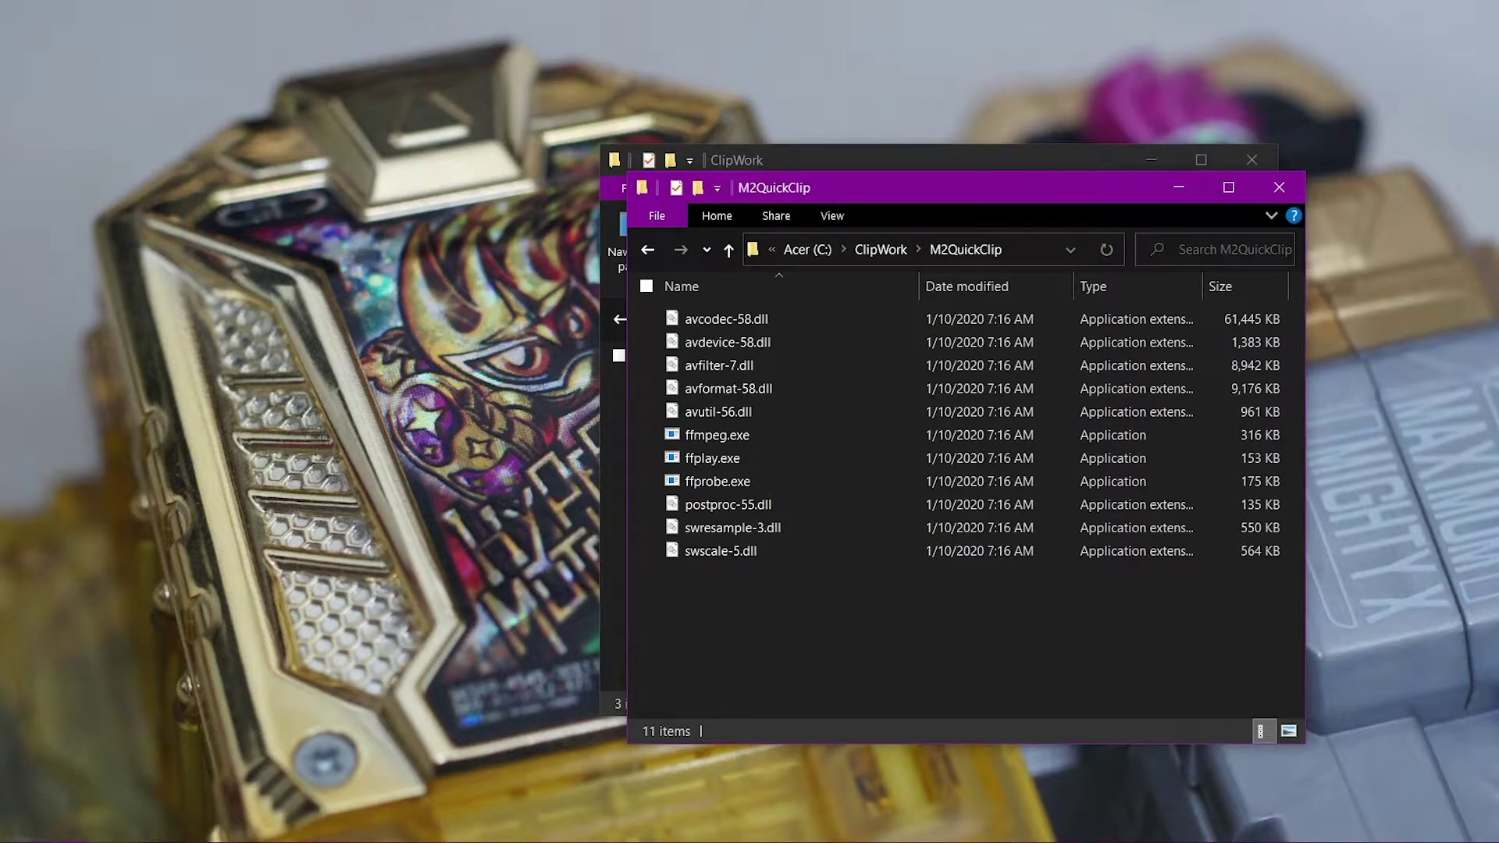
Step: Switch to the browser, load the M2QuickClip page on info.wmchan.com in a new tab and expand The Downloads! section
click(109, 769)
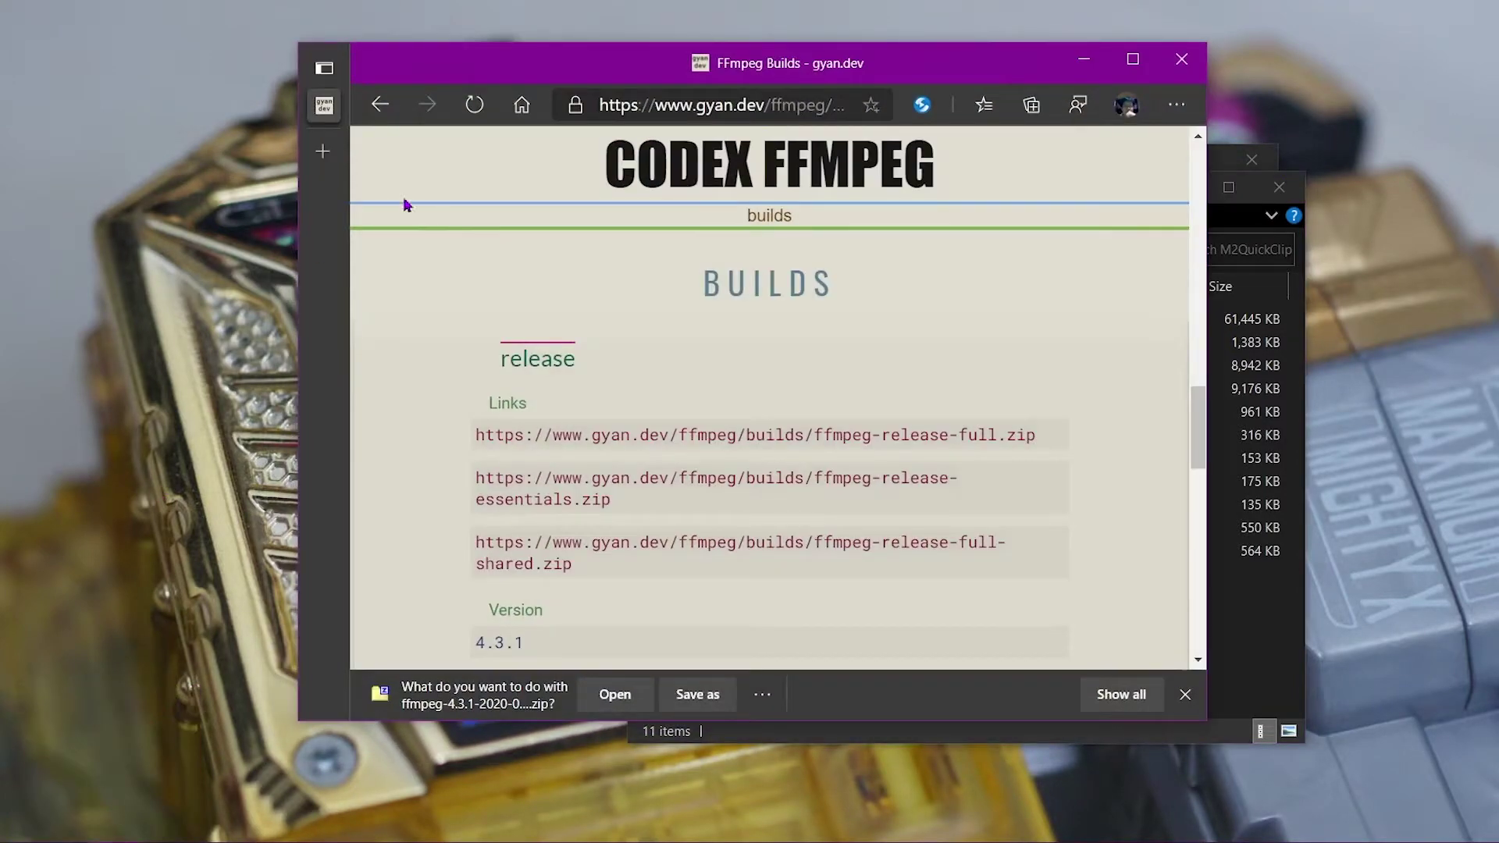
mouse_move(340, 188)
click(336, 150)
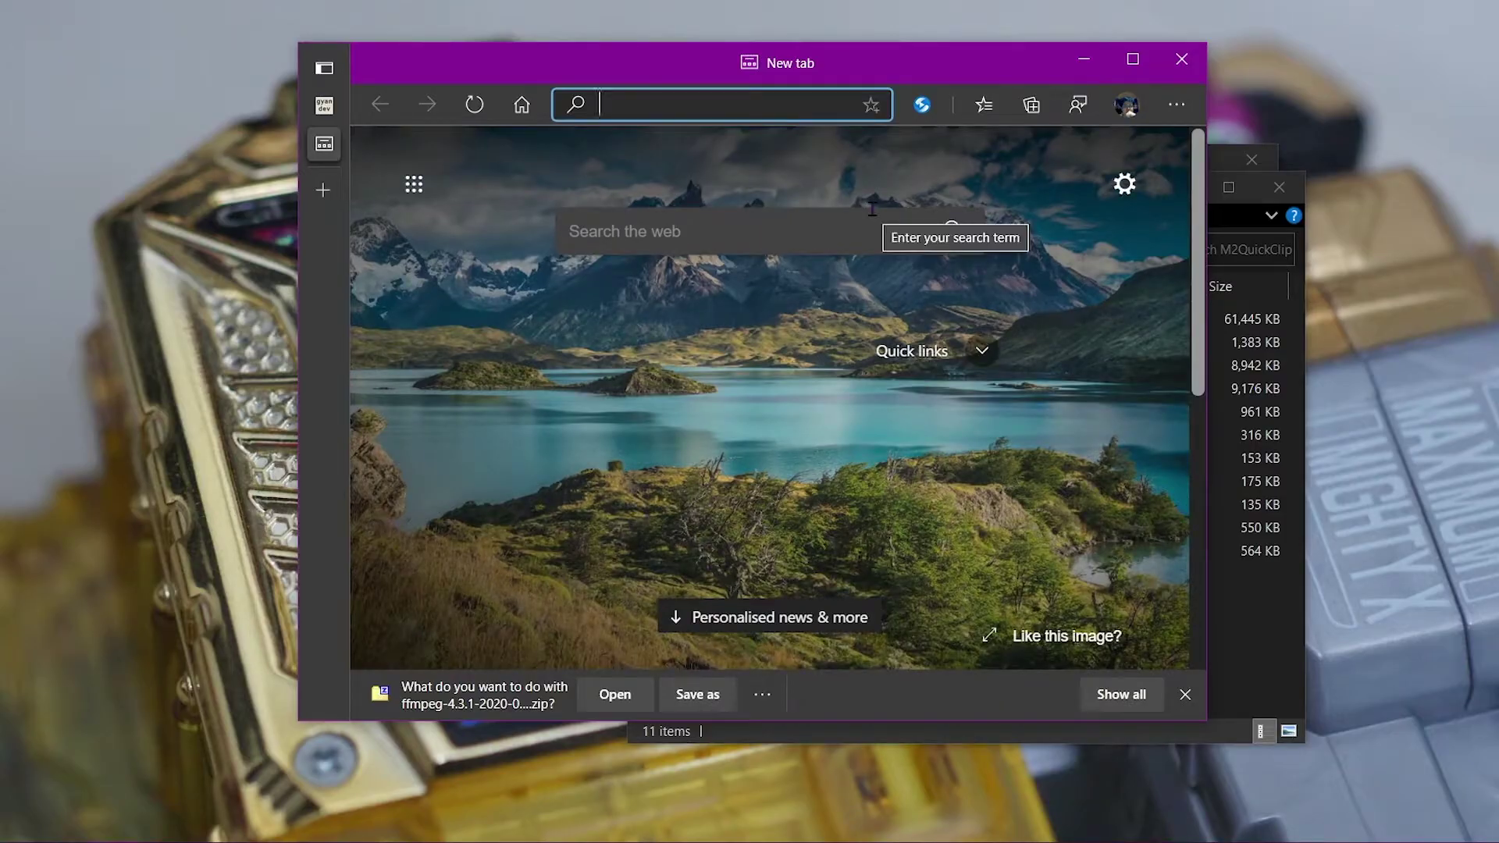
text(htt)
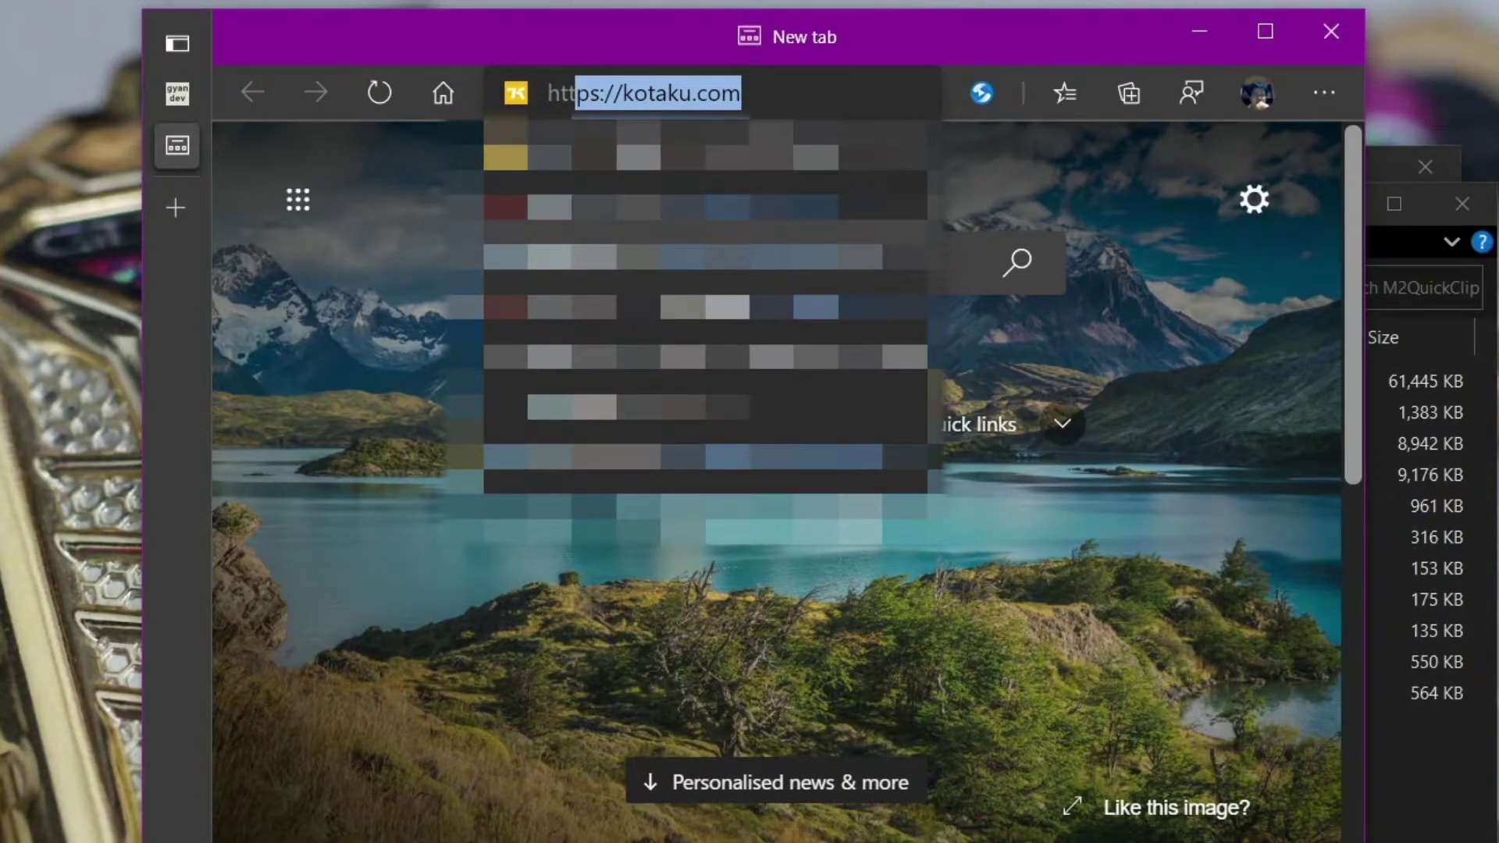
text(ps://info.wmchan)
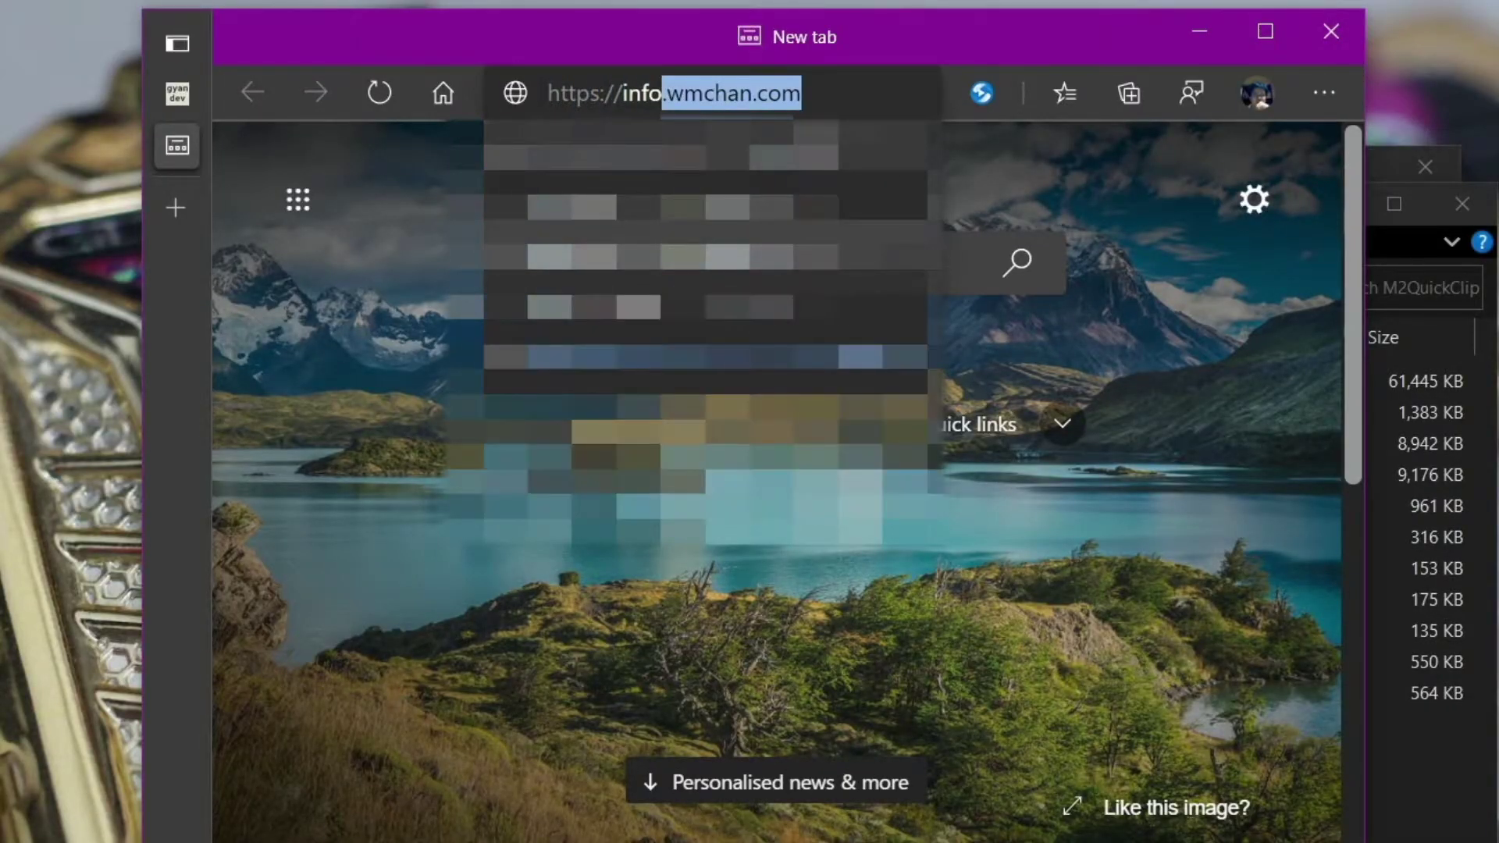
key(Right)
text(m2)
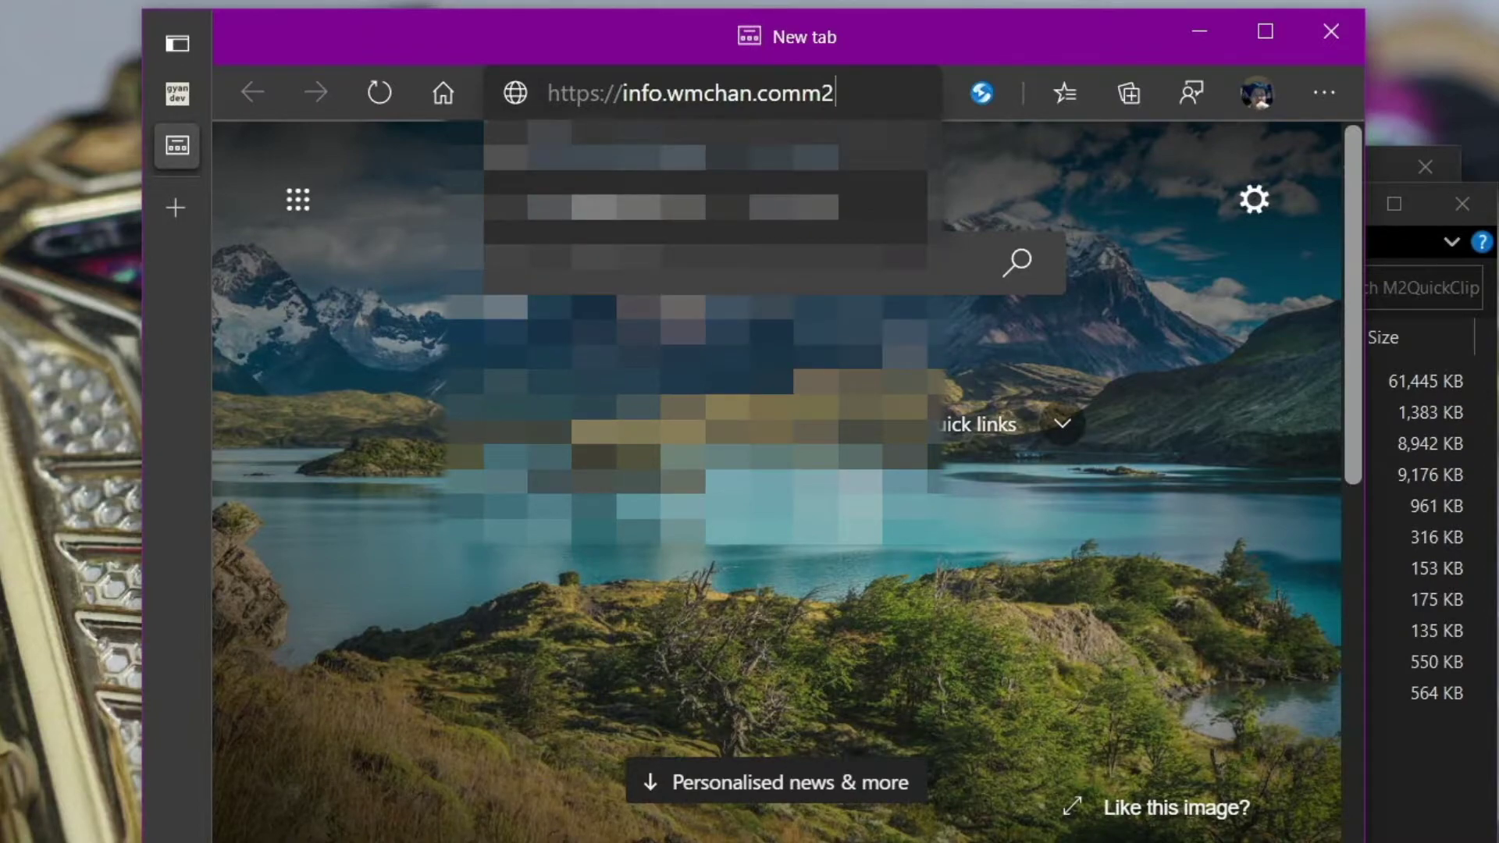
key(BackSpace)
key(BackSpace)
text(/m2)
key(Return)
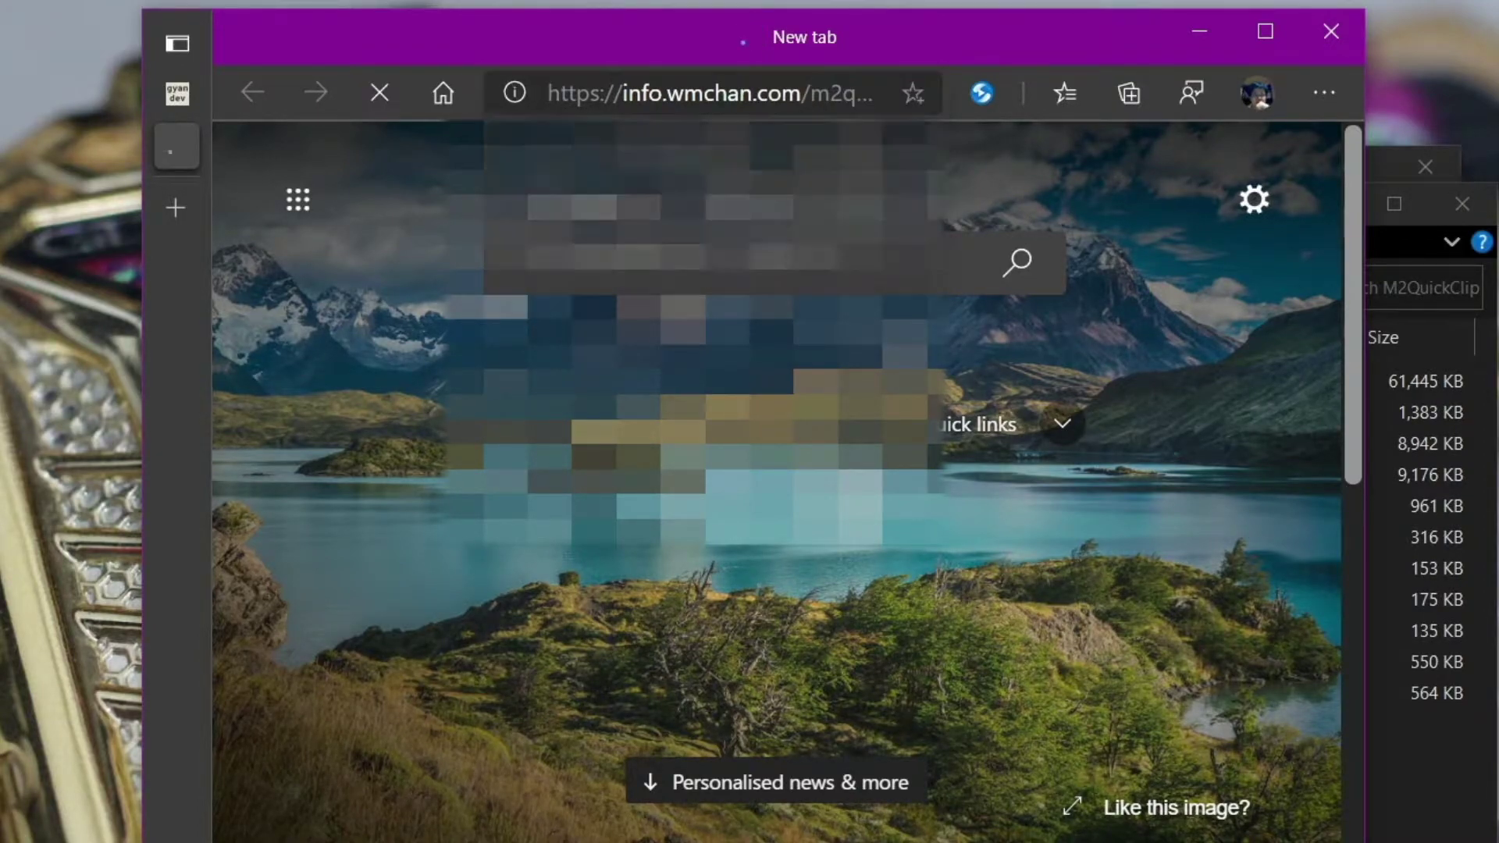
scroll(780, 242, down, 4)
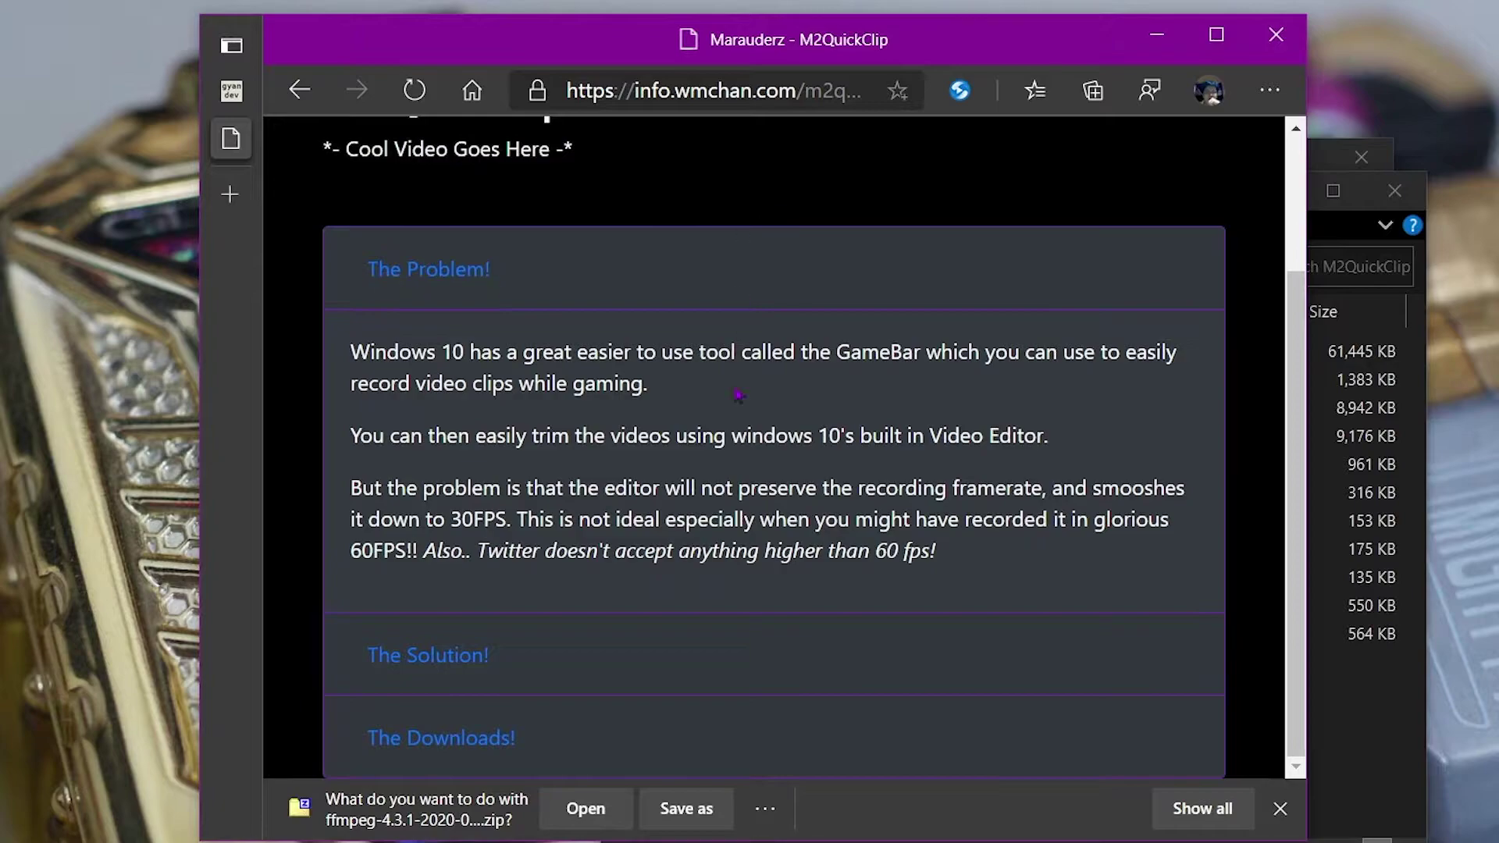
click(441, 738)
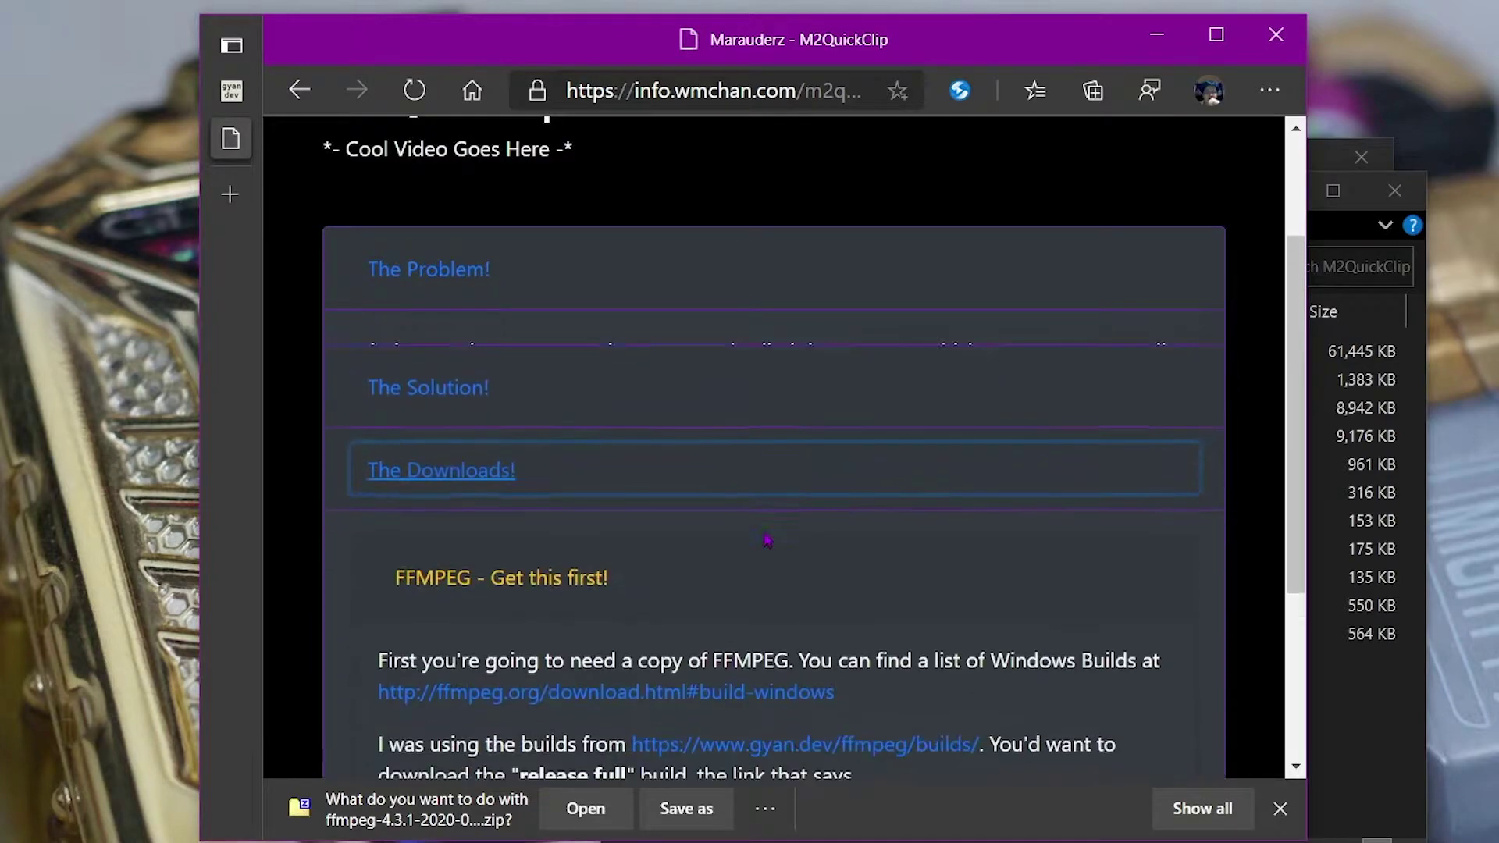
Step: Download M2QuickClip from the "M2QuickClip - Here's the main point!!" section of the page and minimize the browser
click(1290, 815)
scroll(906, 593, down, 3)
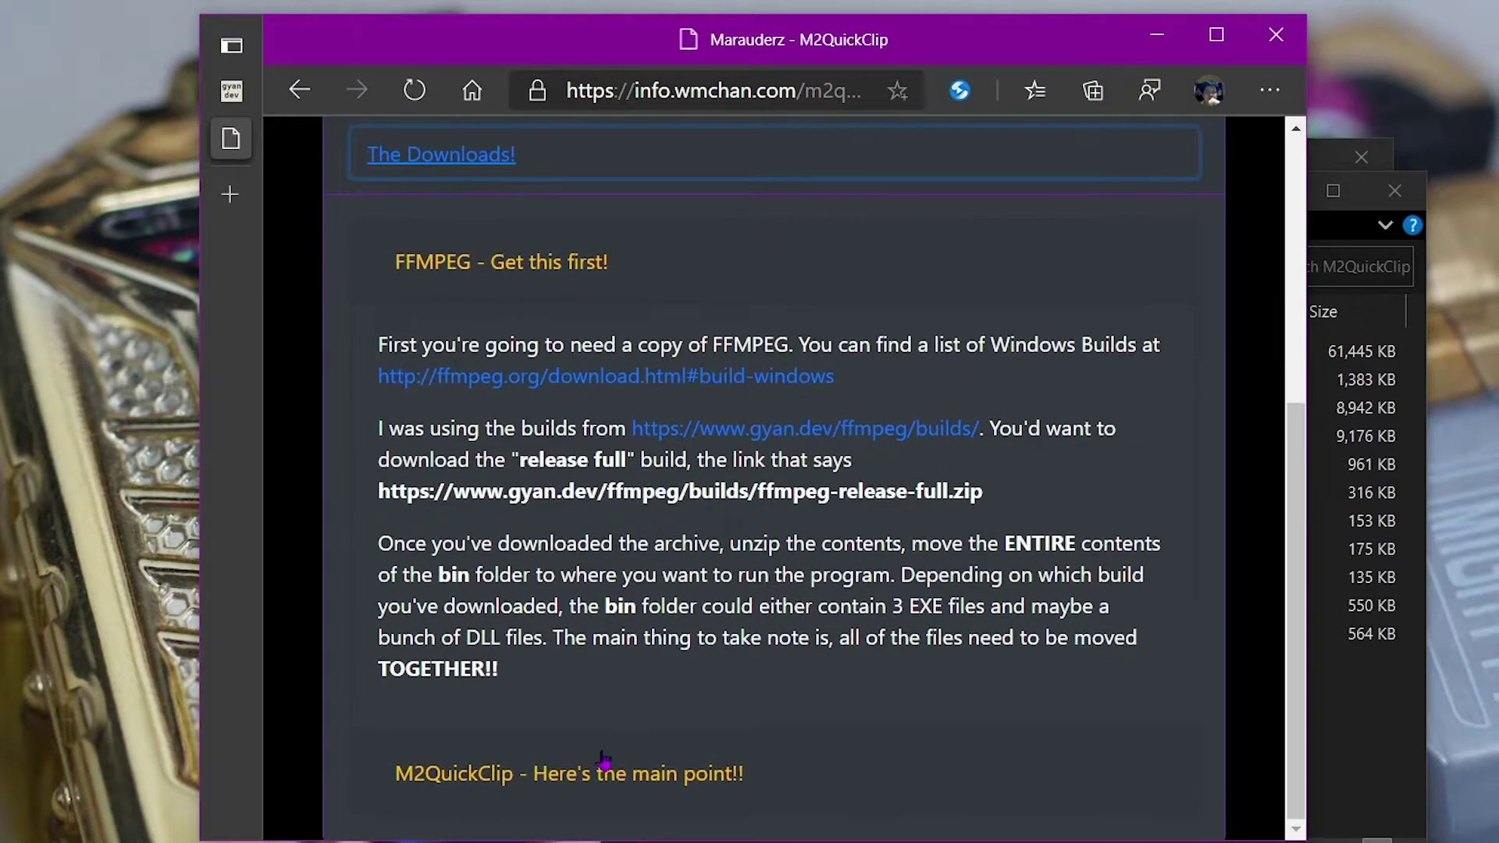
click(908, 767)
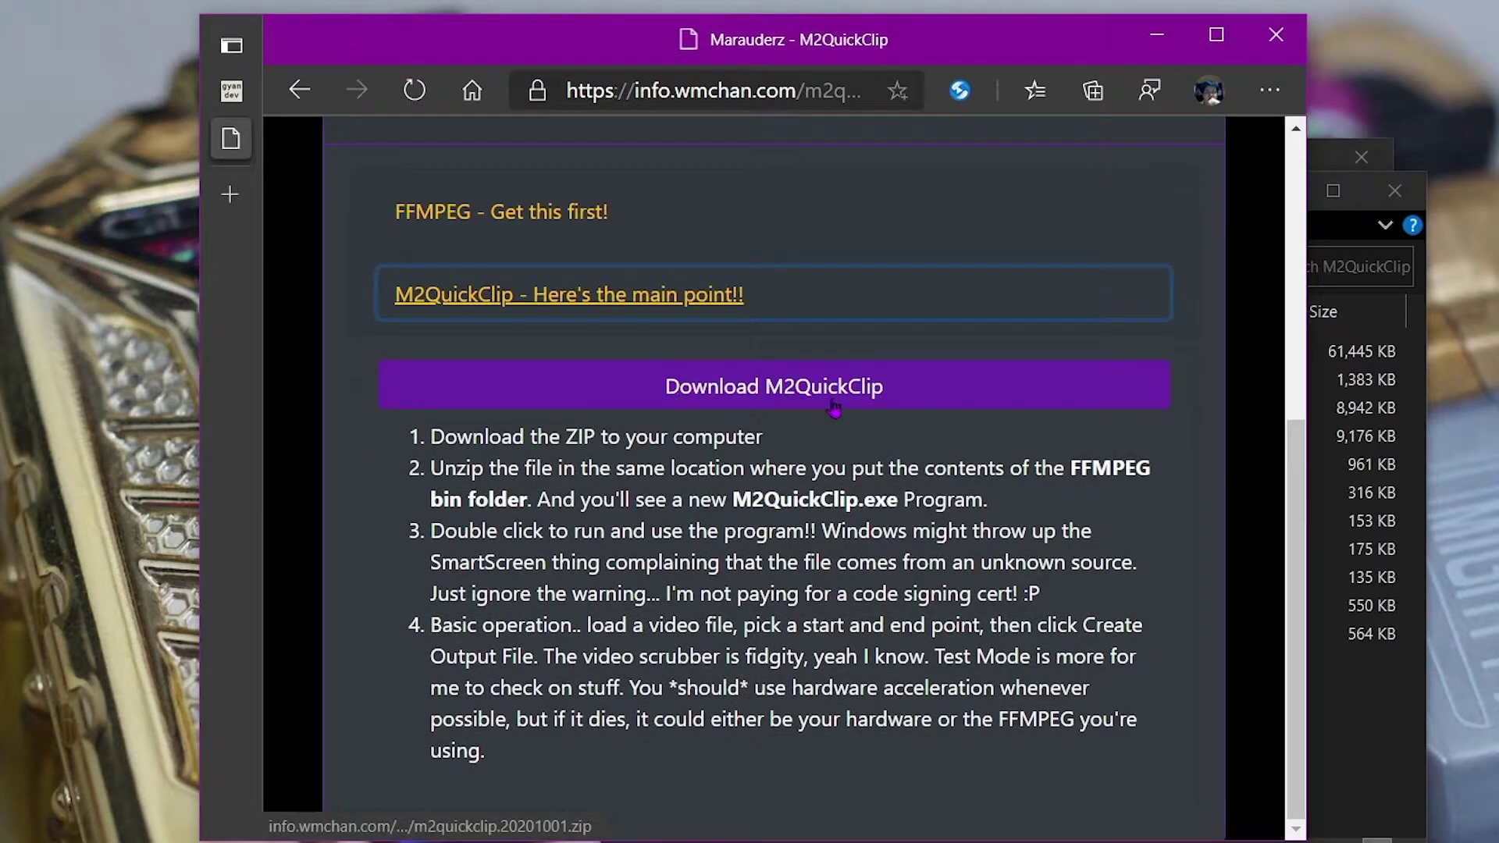
click(776, 409)
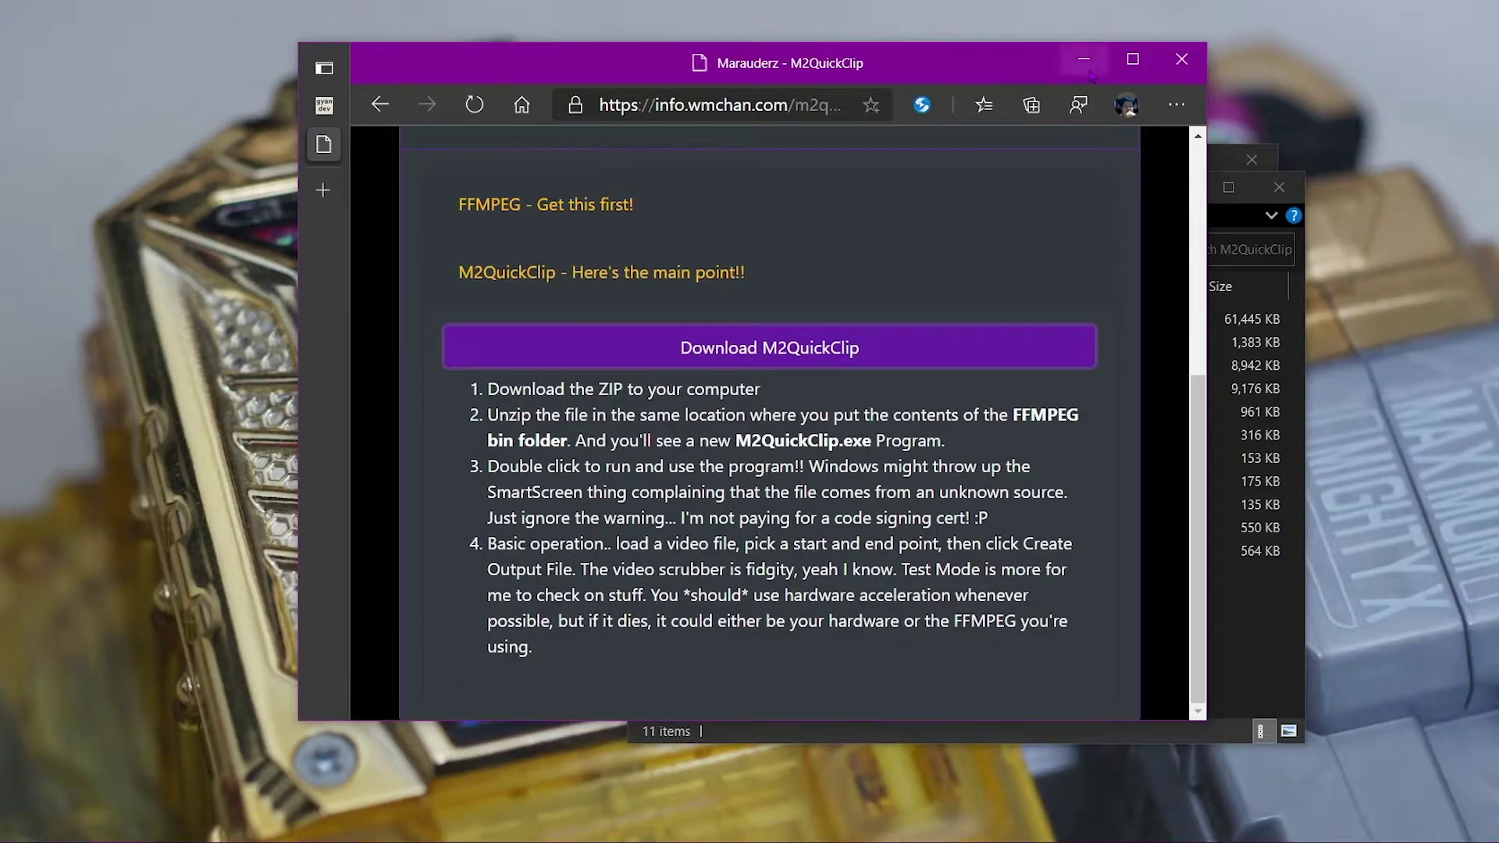
click(1157, 34)
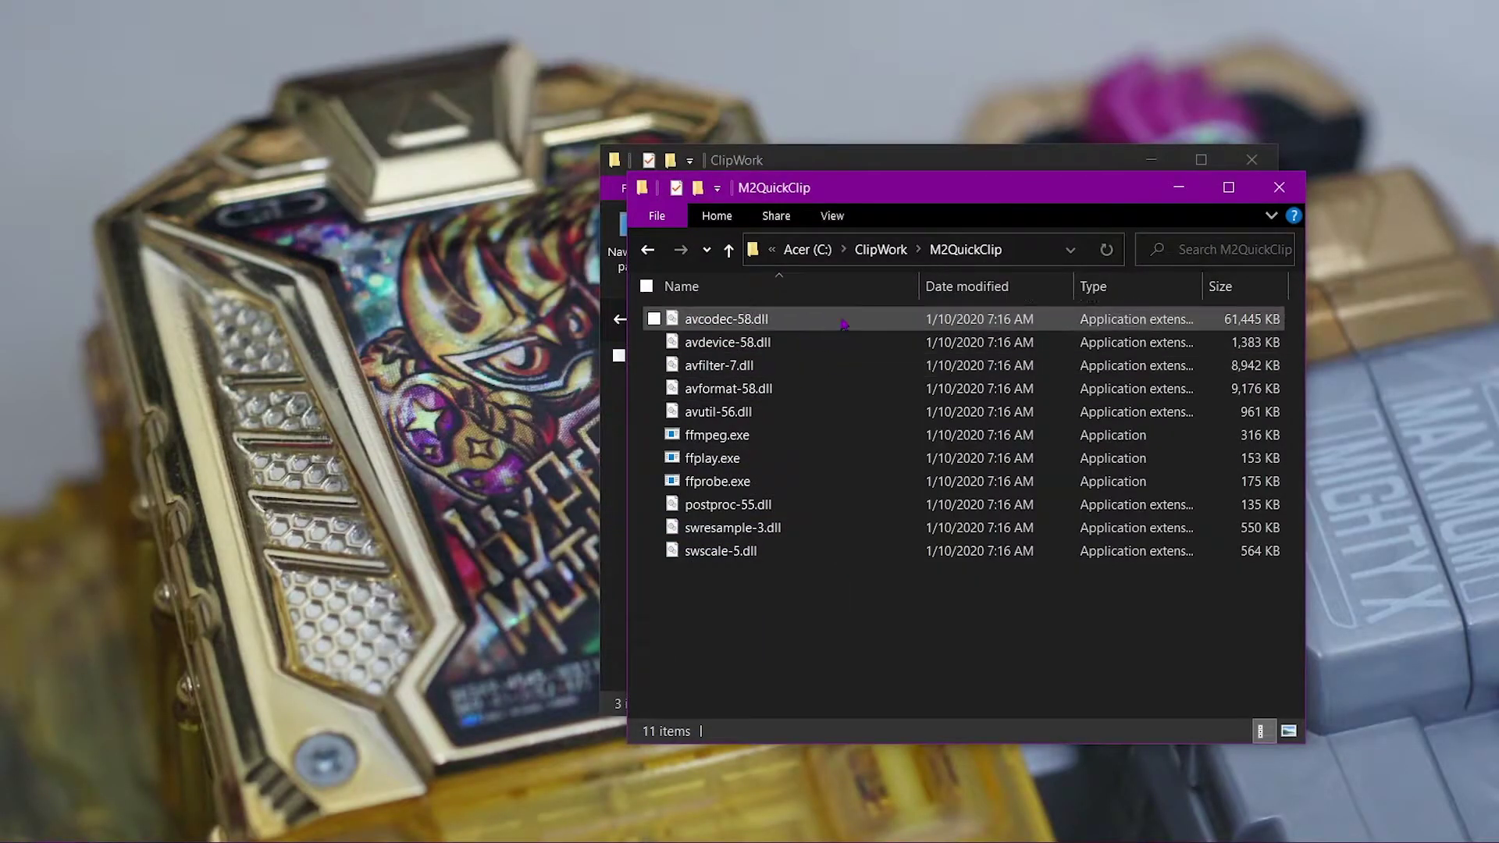
Step: Place m2quickclip.20201001.zip in the M2QuickClip folder and extract it there with 7-Zip
click(155, 816)
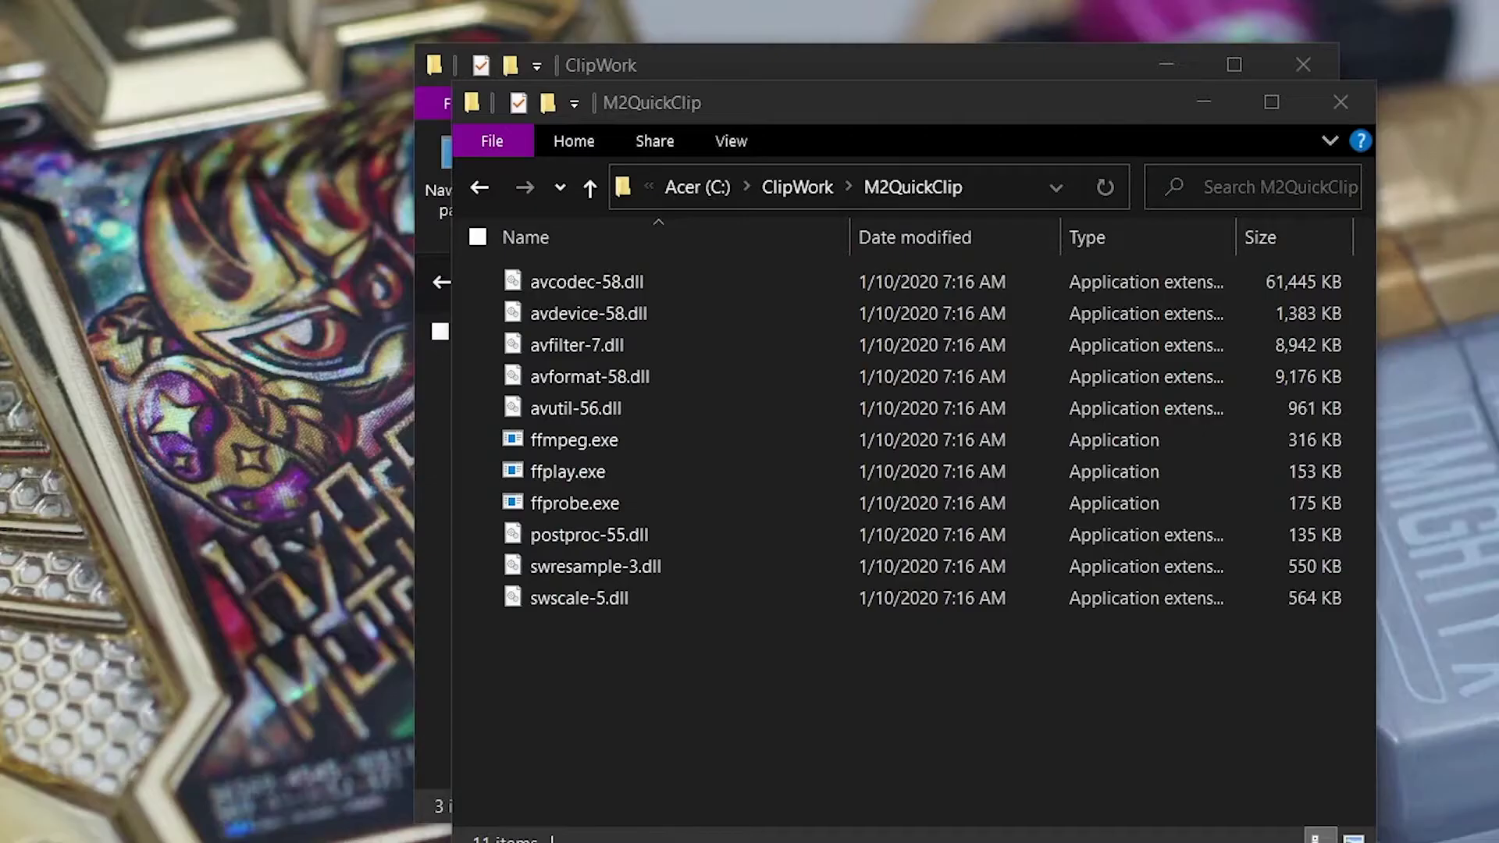
drag(469, 390, 785, 709)
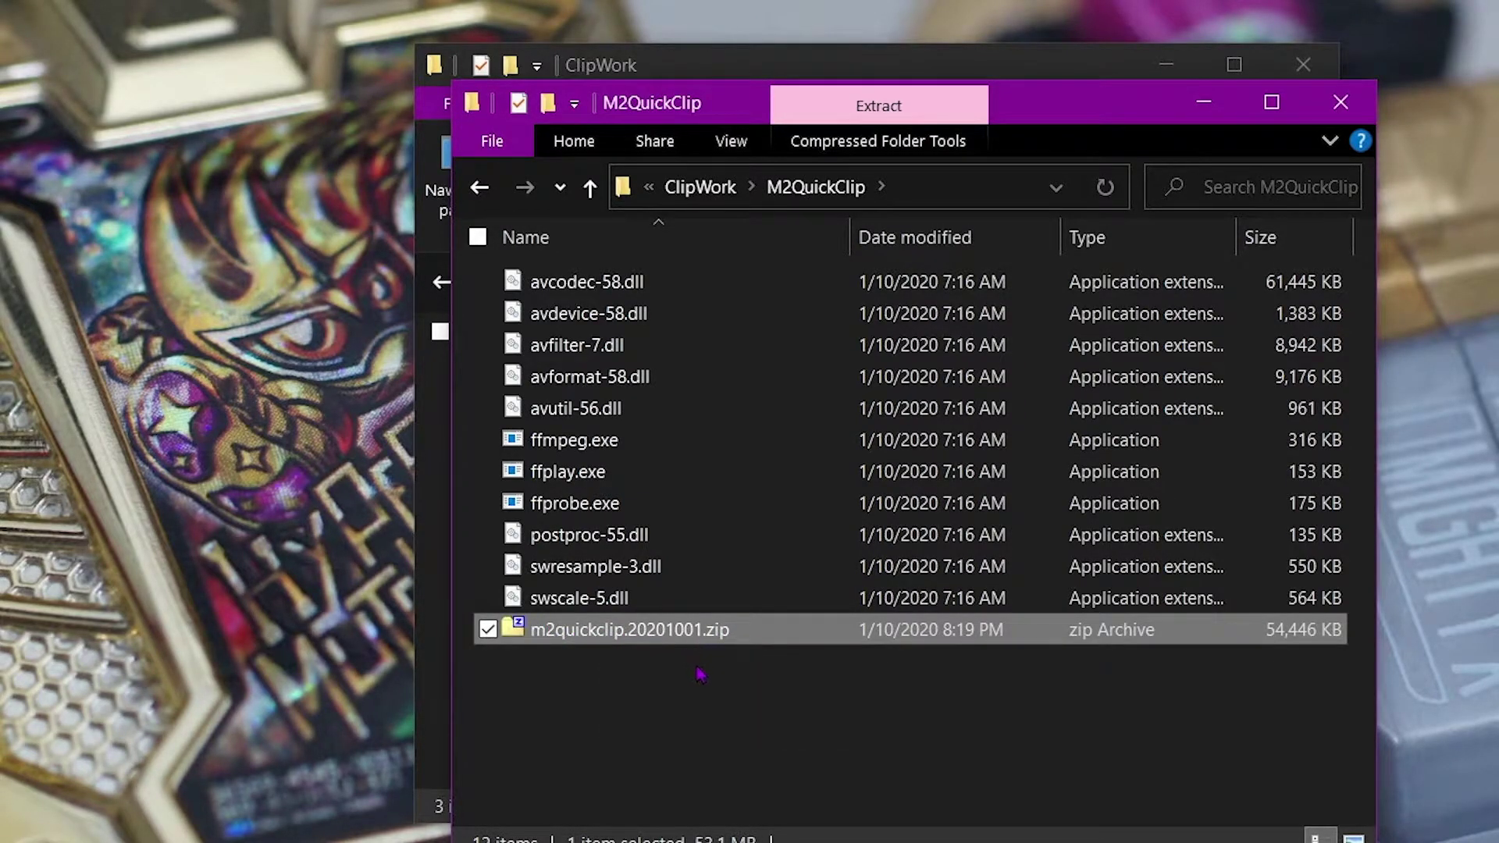
click(699, 675)
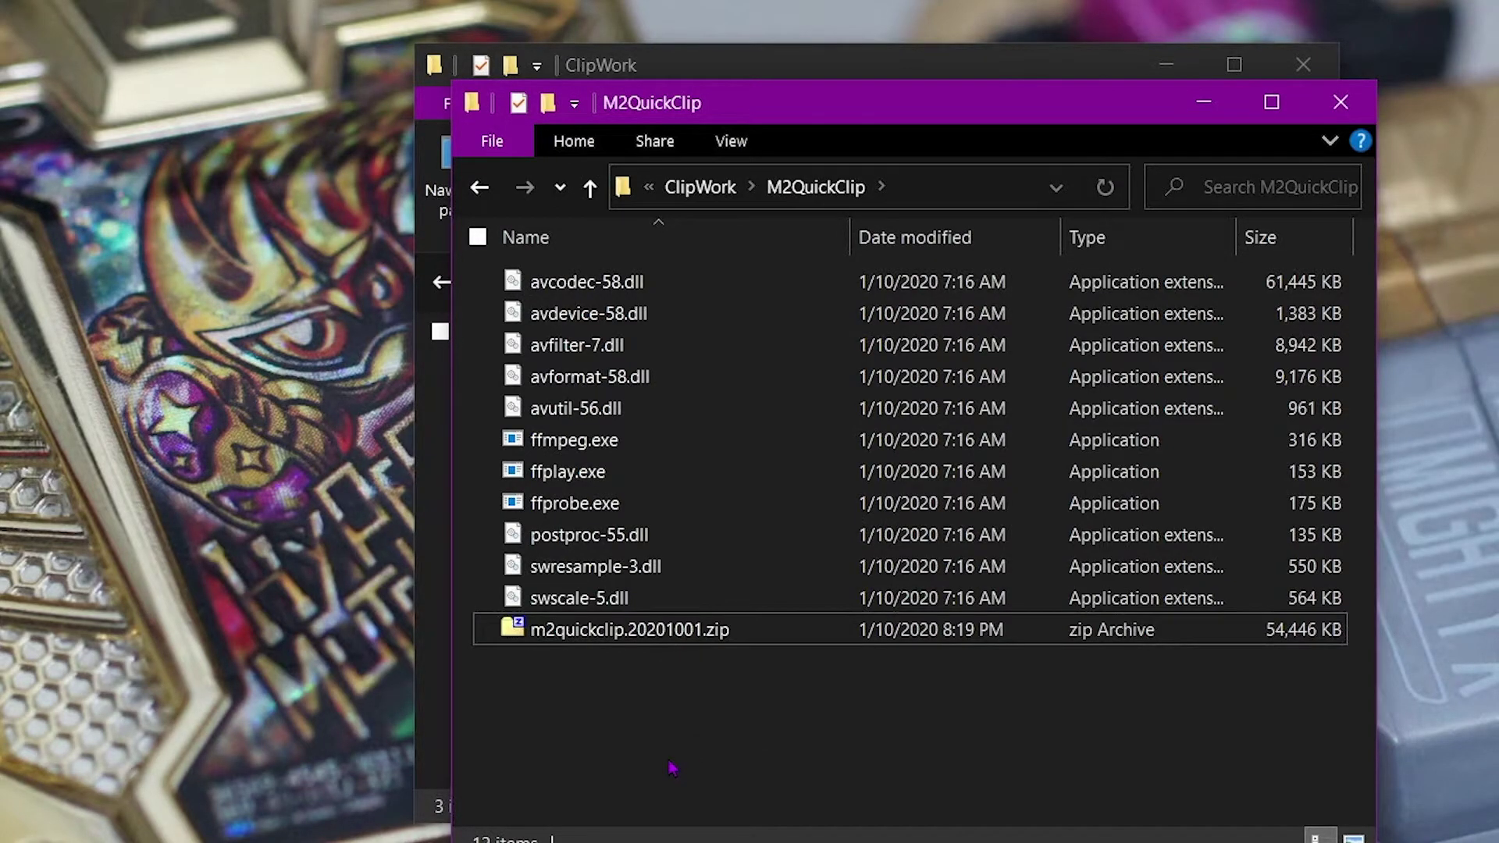
right_click(648, 631)
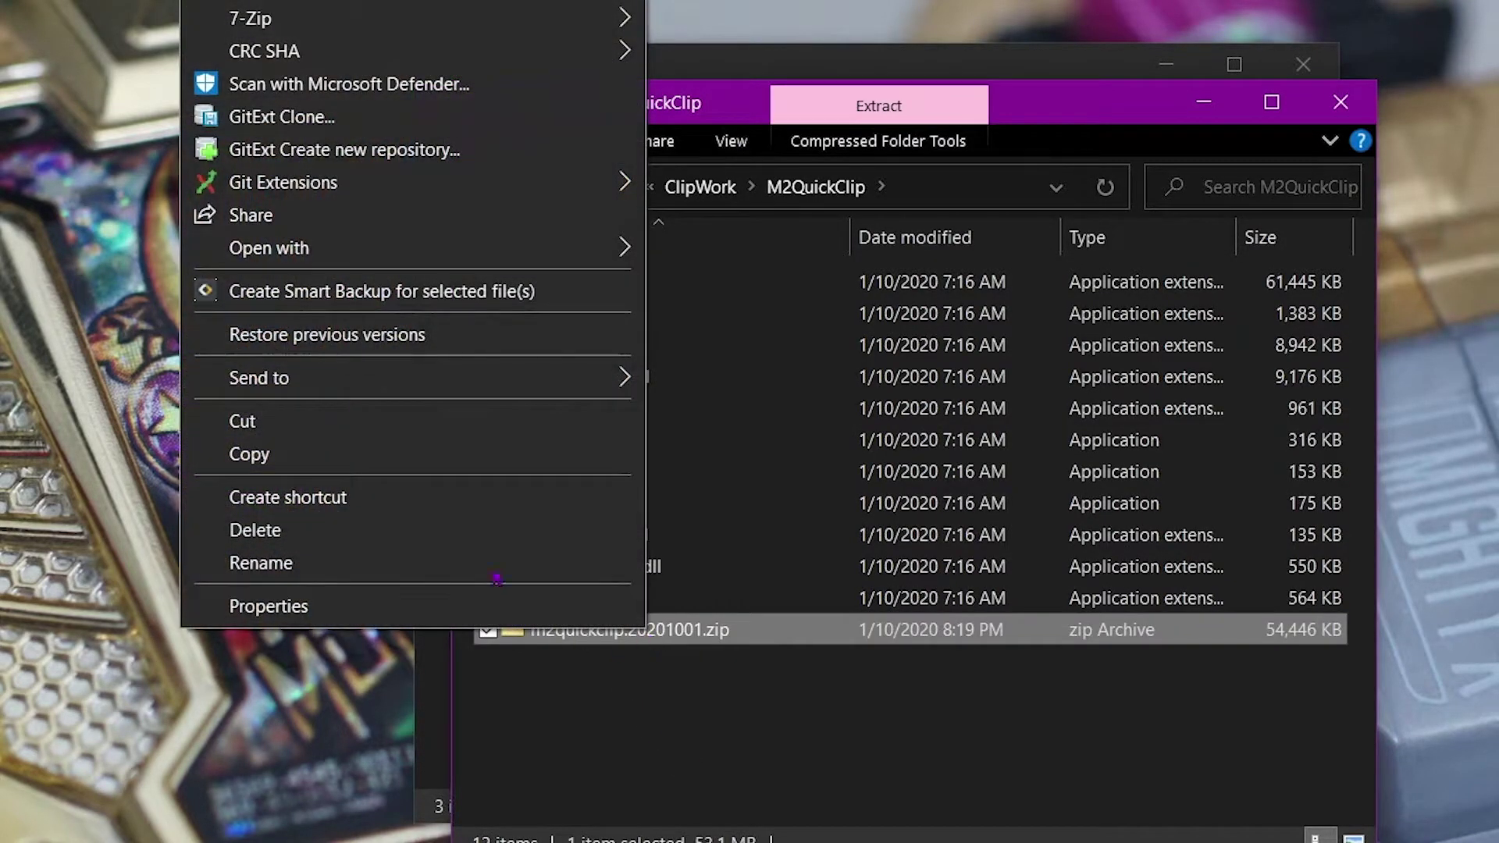
mouse_move(519, 30)
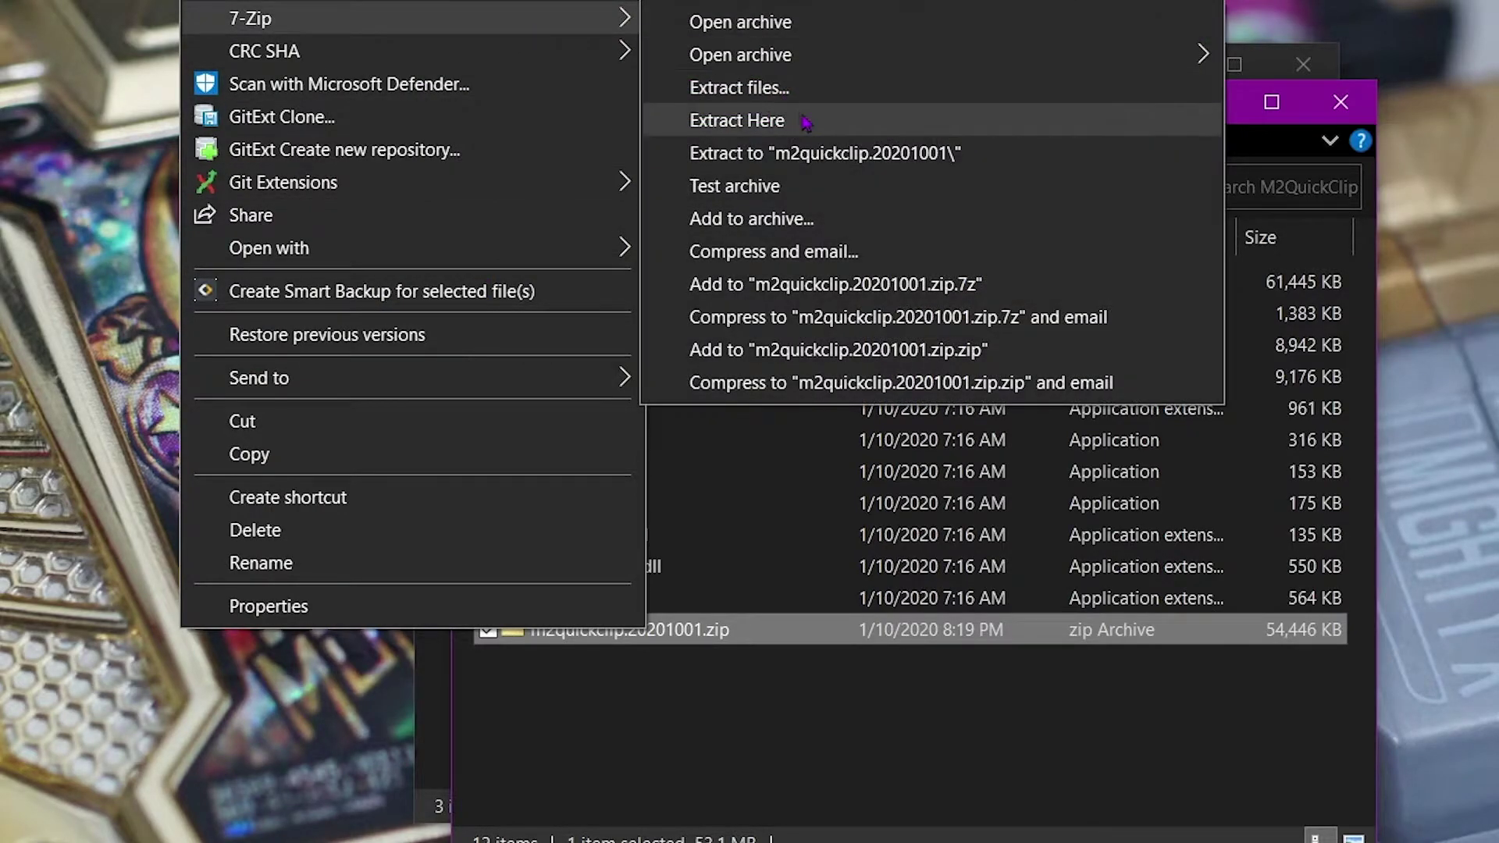
click(807, 123)
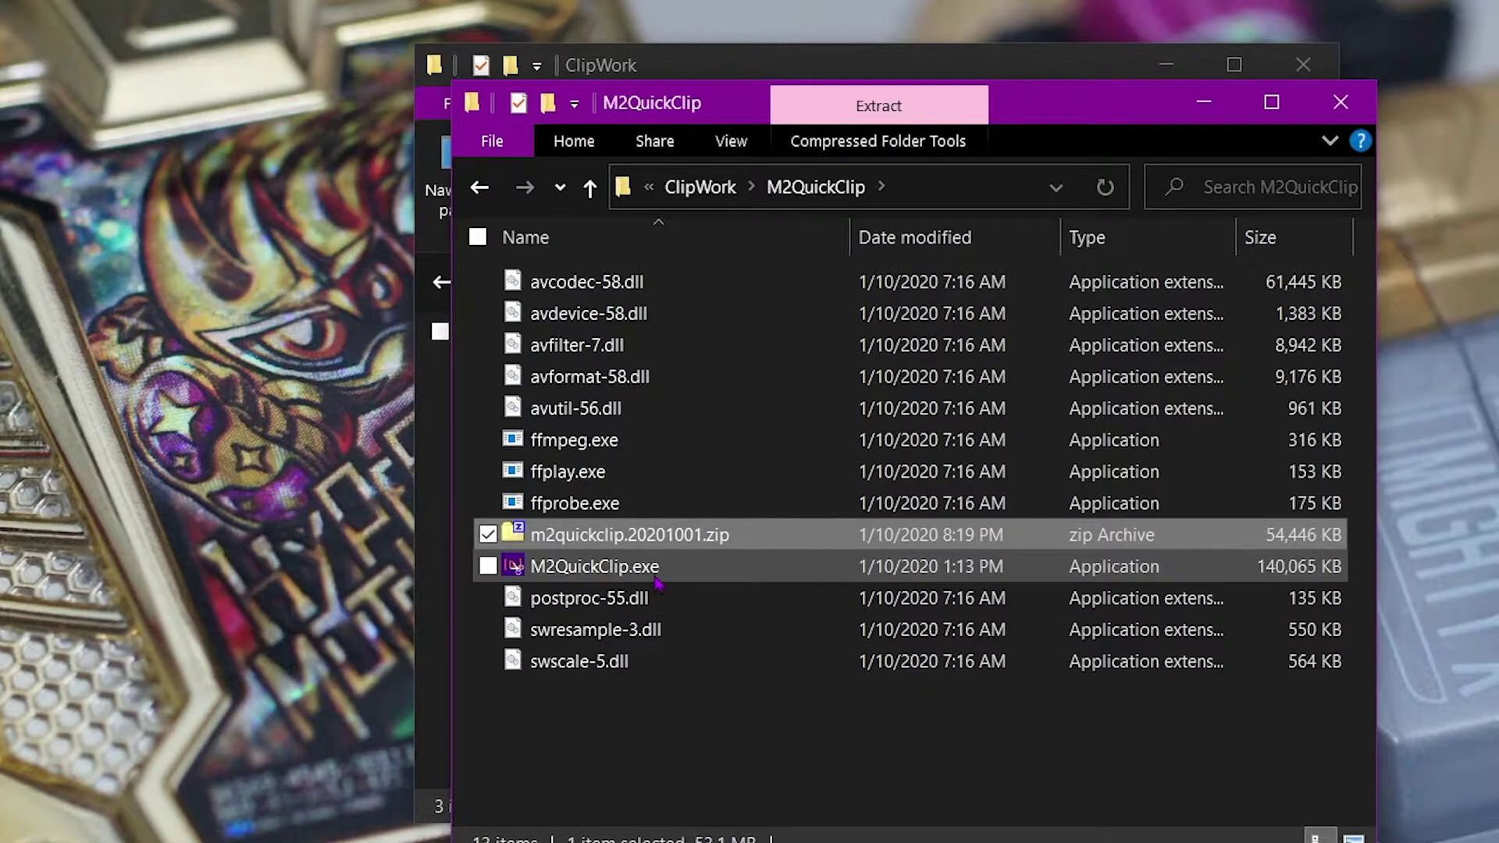
Step: Launch M2QuickClip.exe and move its window so the folder windows behind it are partly uncovered
mouse_move(658, 581)
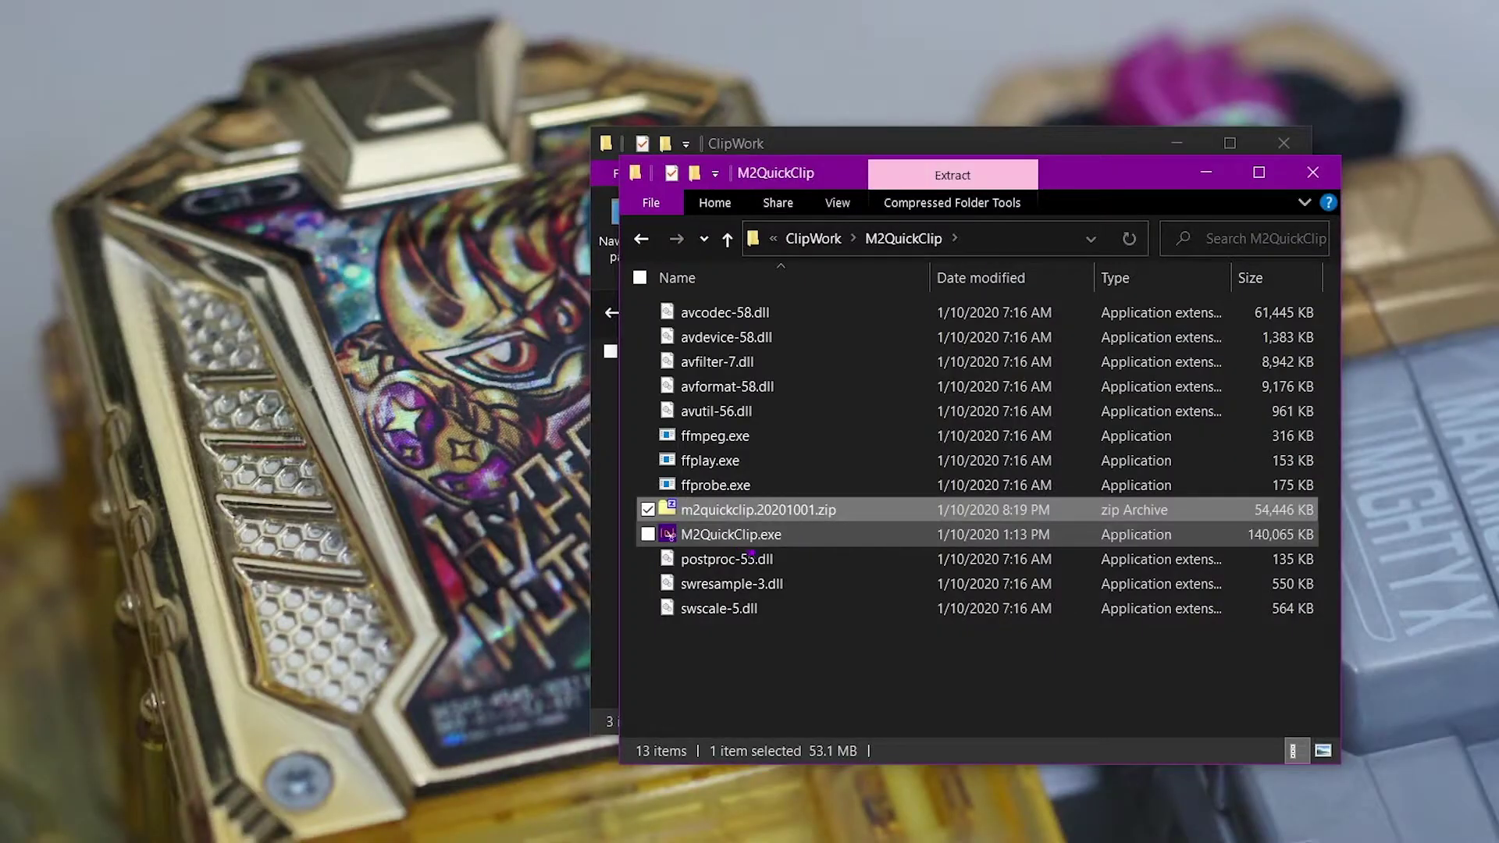
click(622, 580)
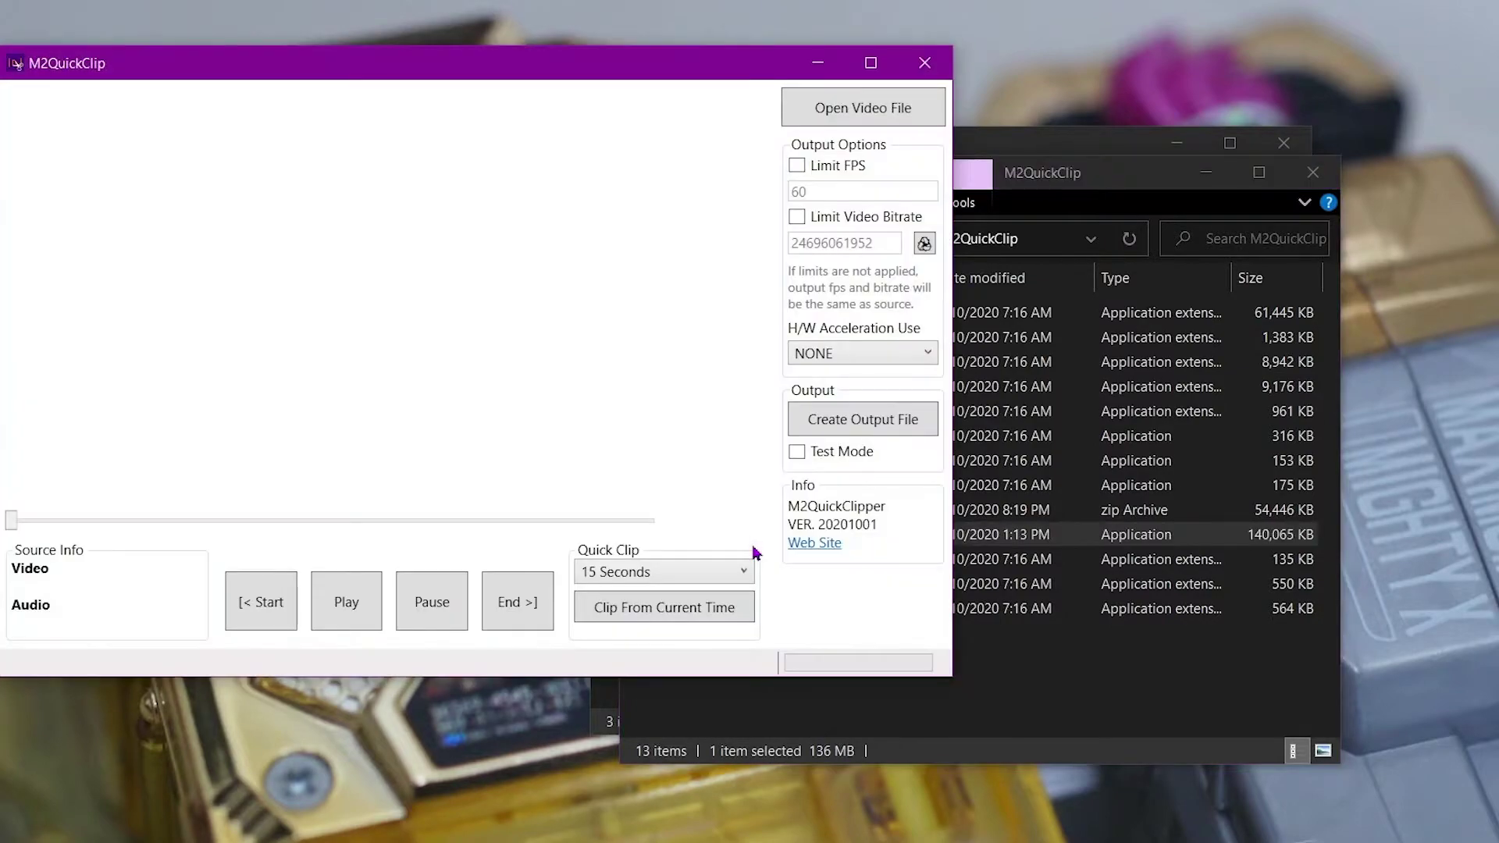
drag(575, 78, 806, 99)
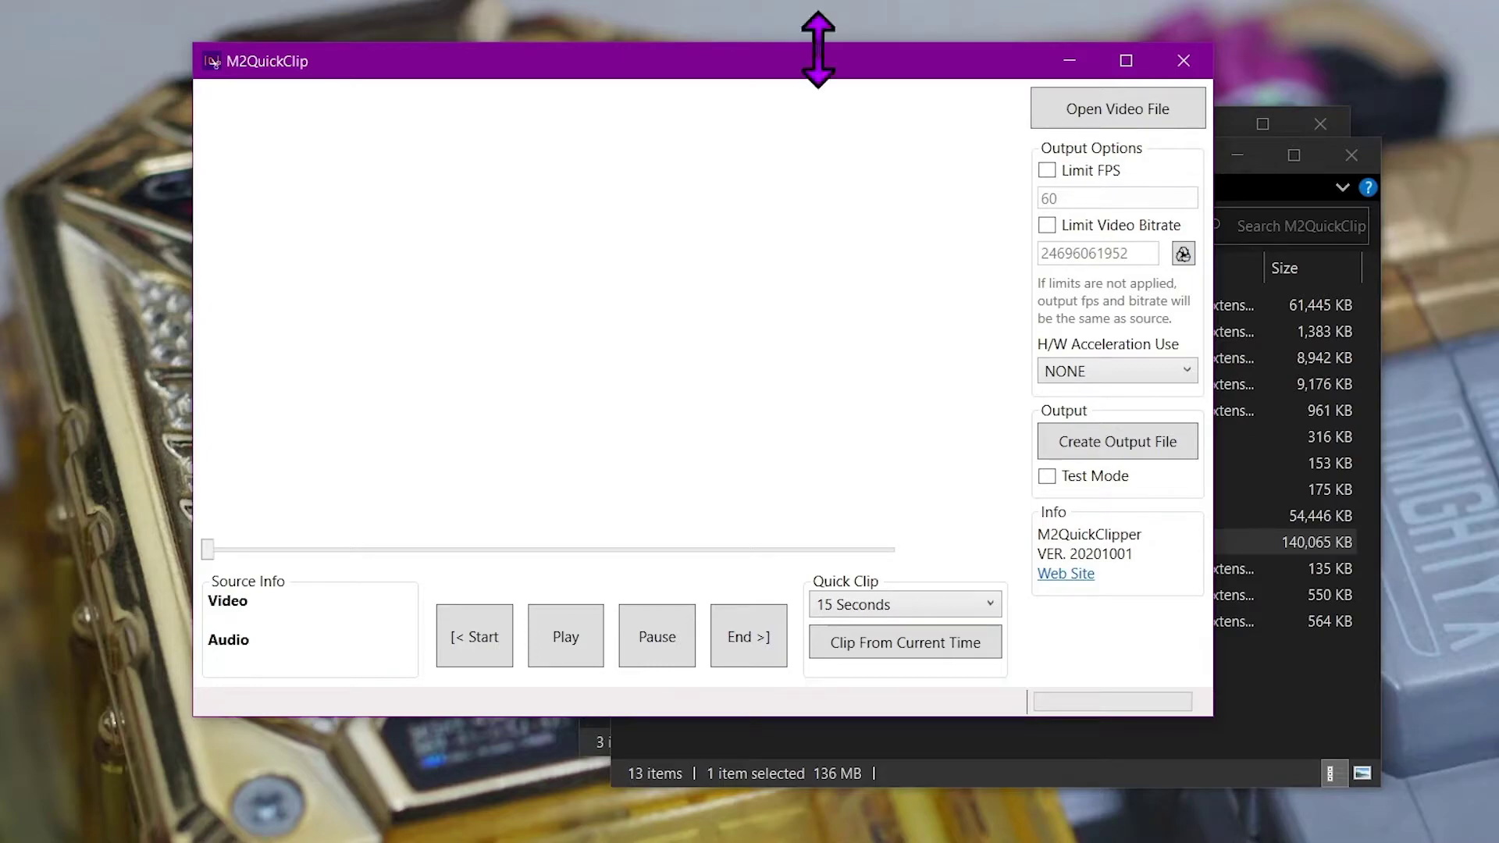
drag(817, 61, 796, 68)
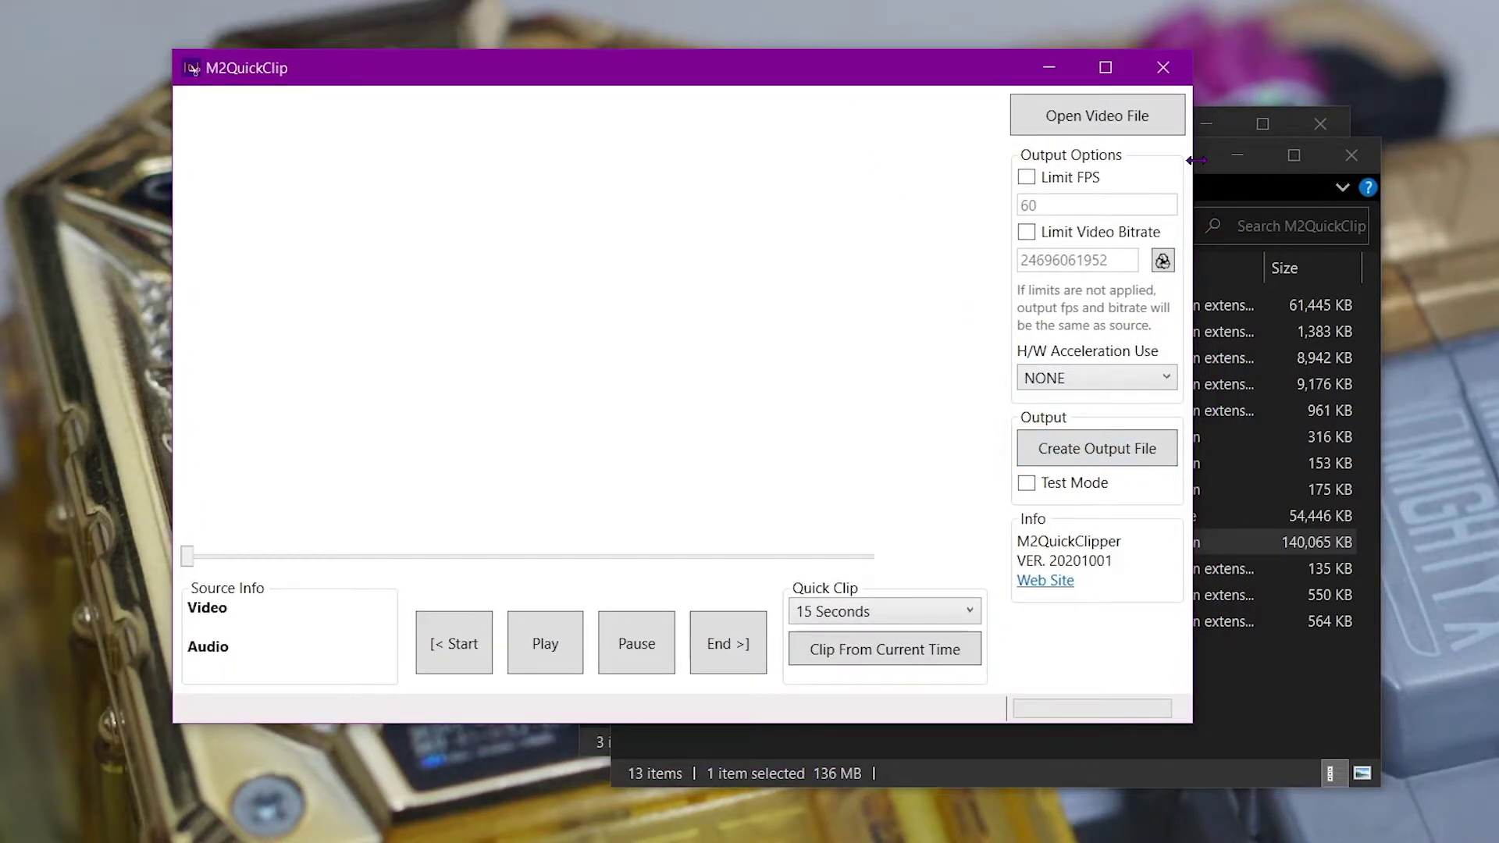
drag(906, 84, 806, 71)
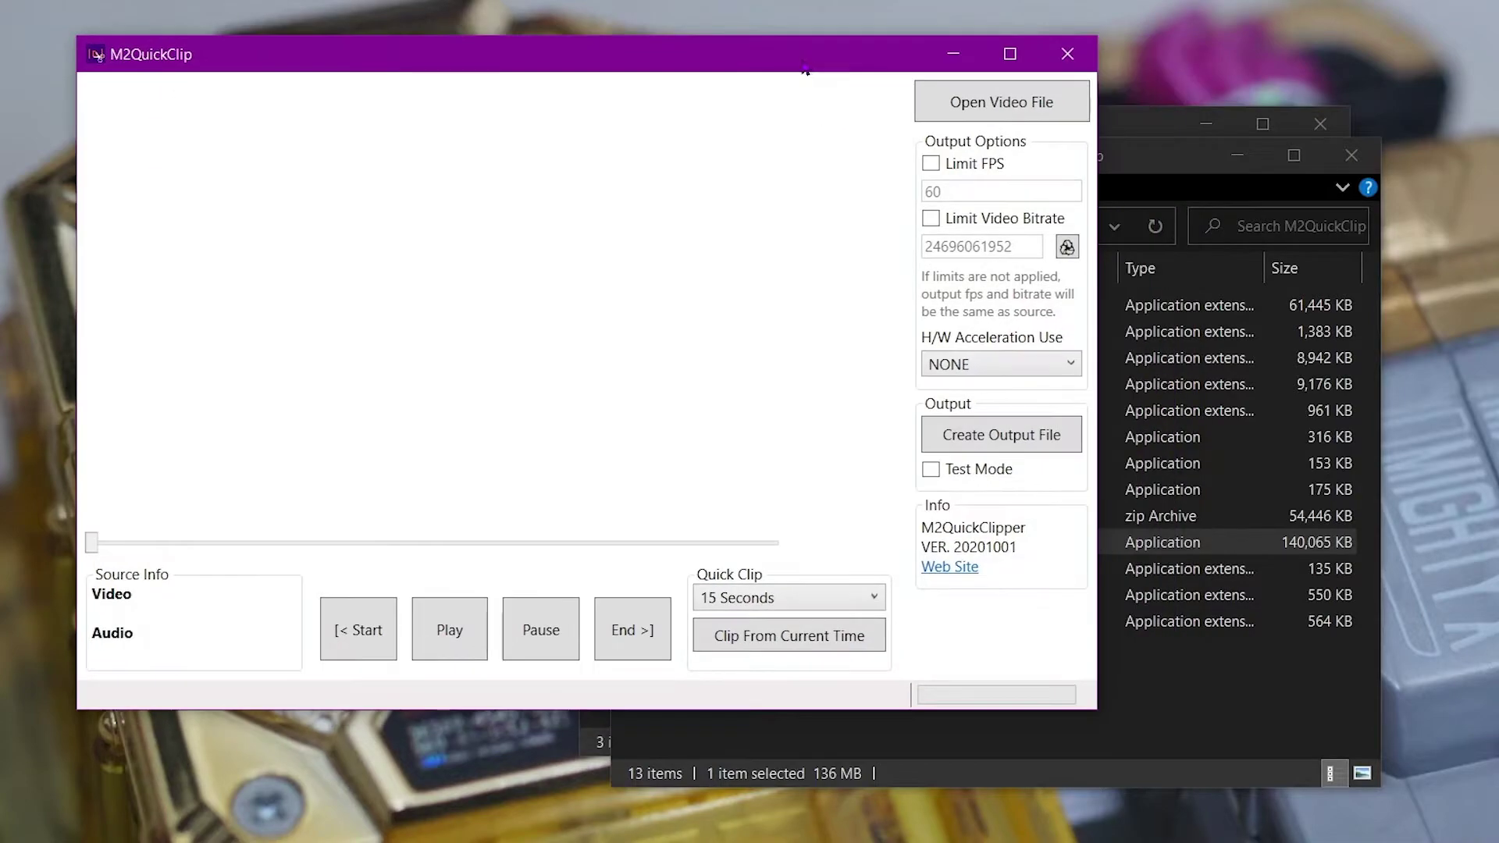
click(1121, 124)
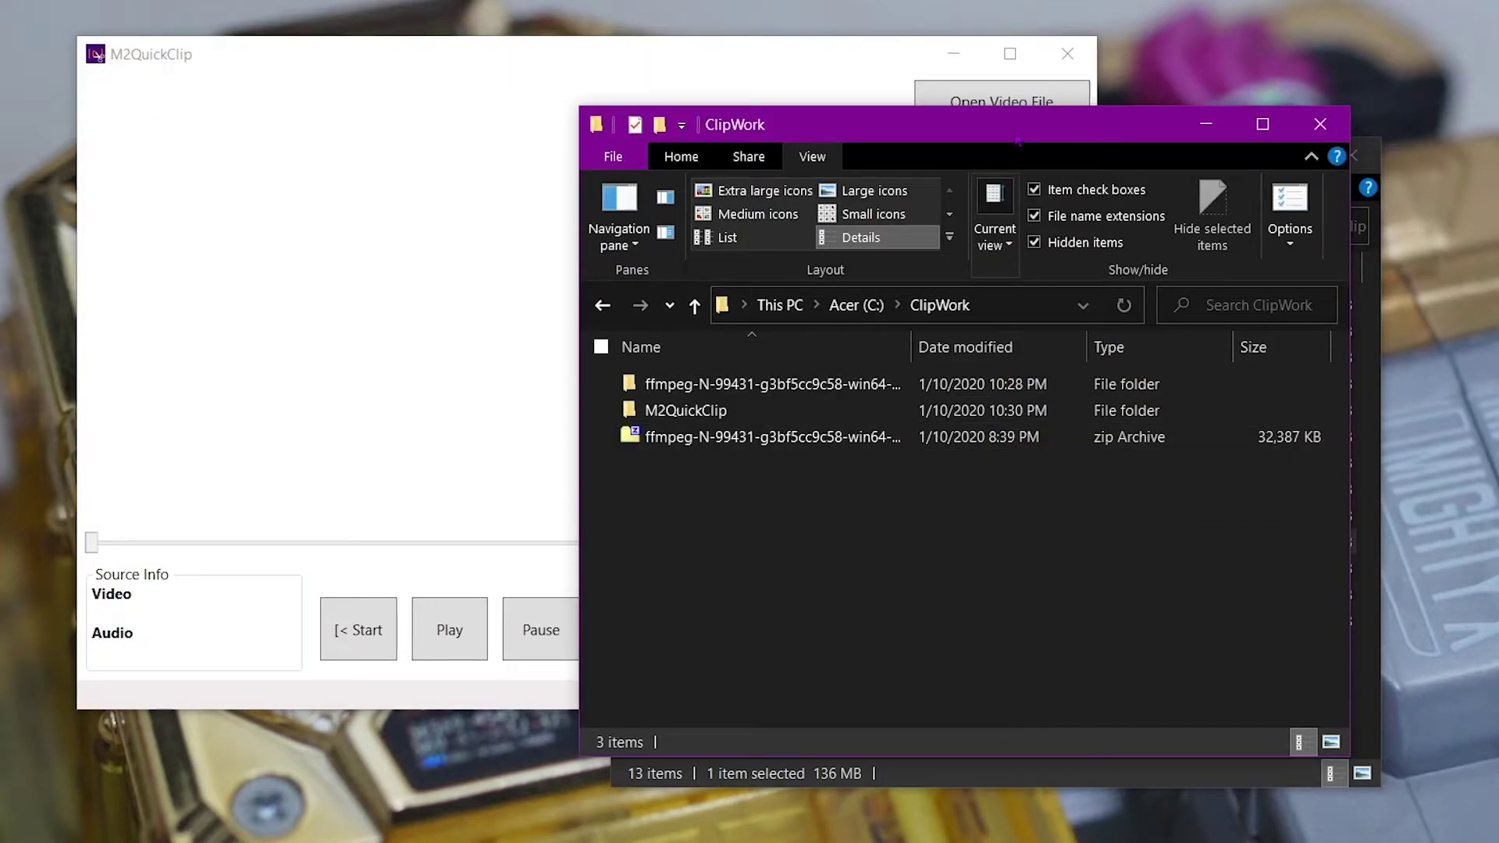
click(1207, 124)
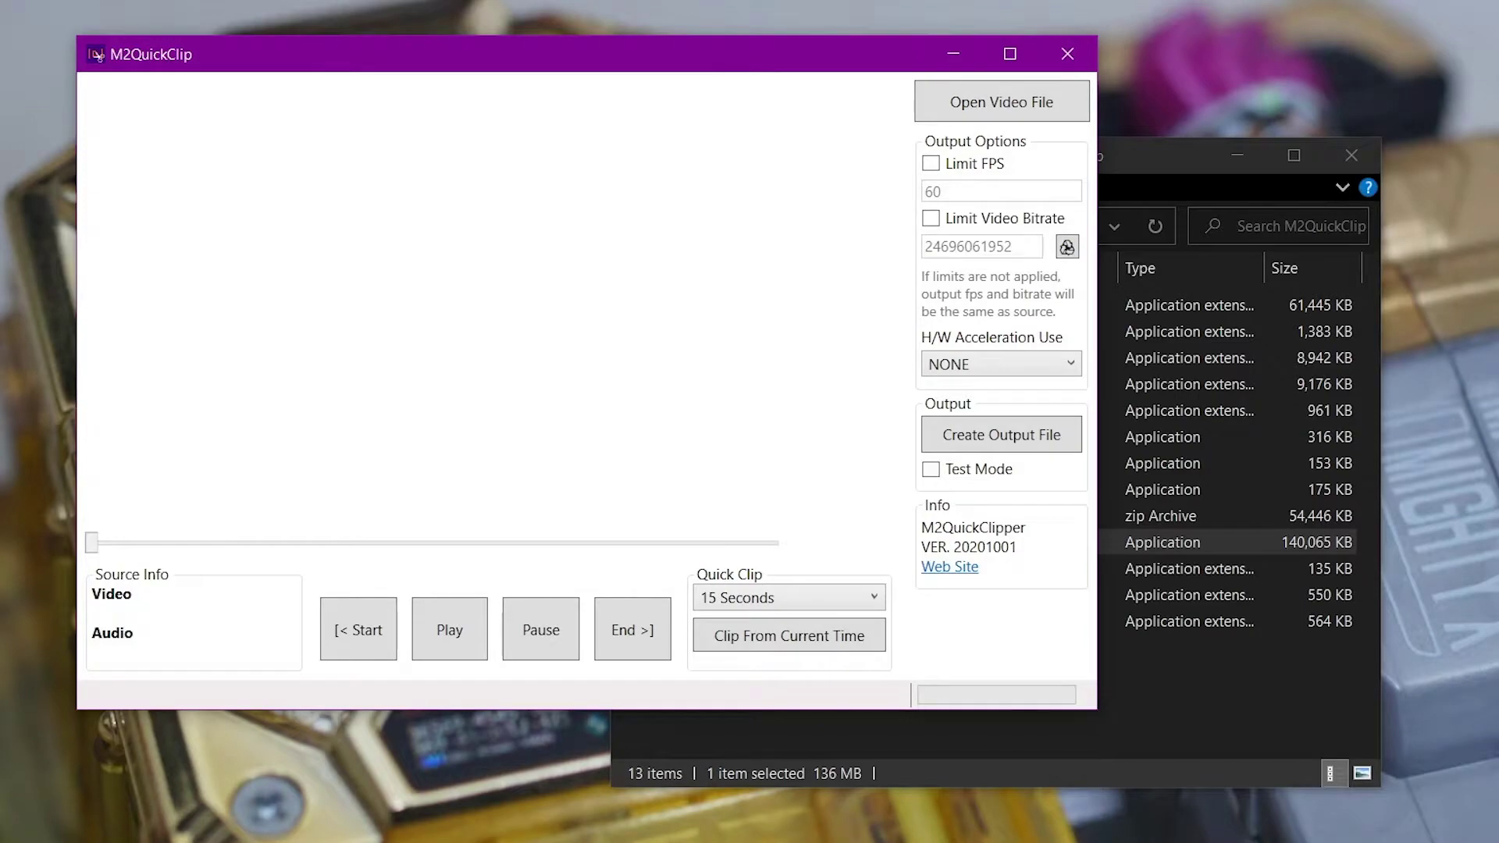
key(alt+Tab)
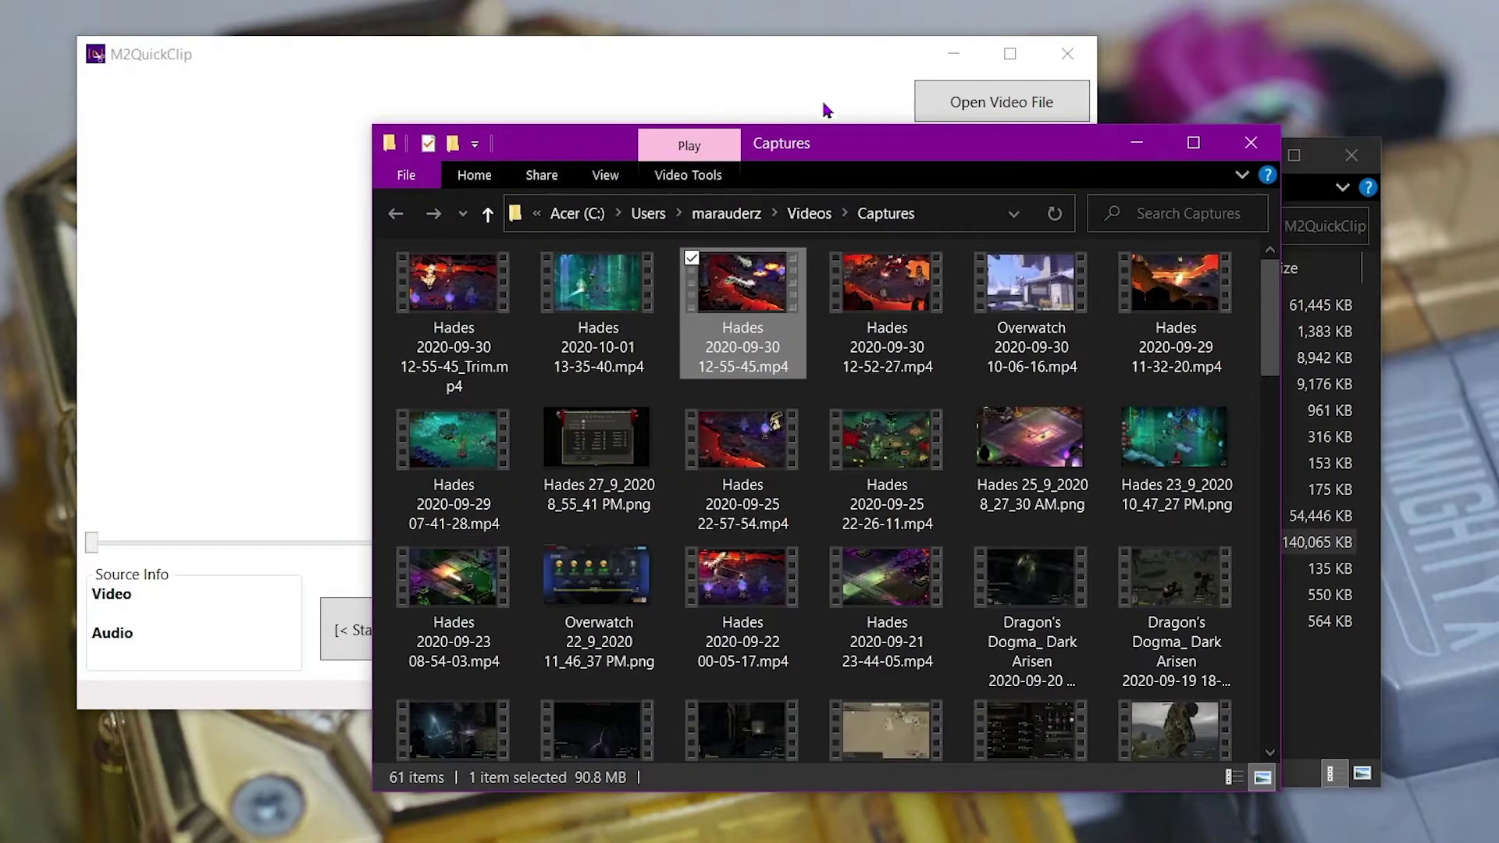
drag(764, 313, 278, 359)
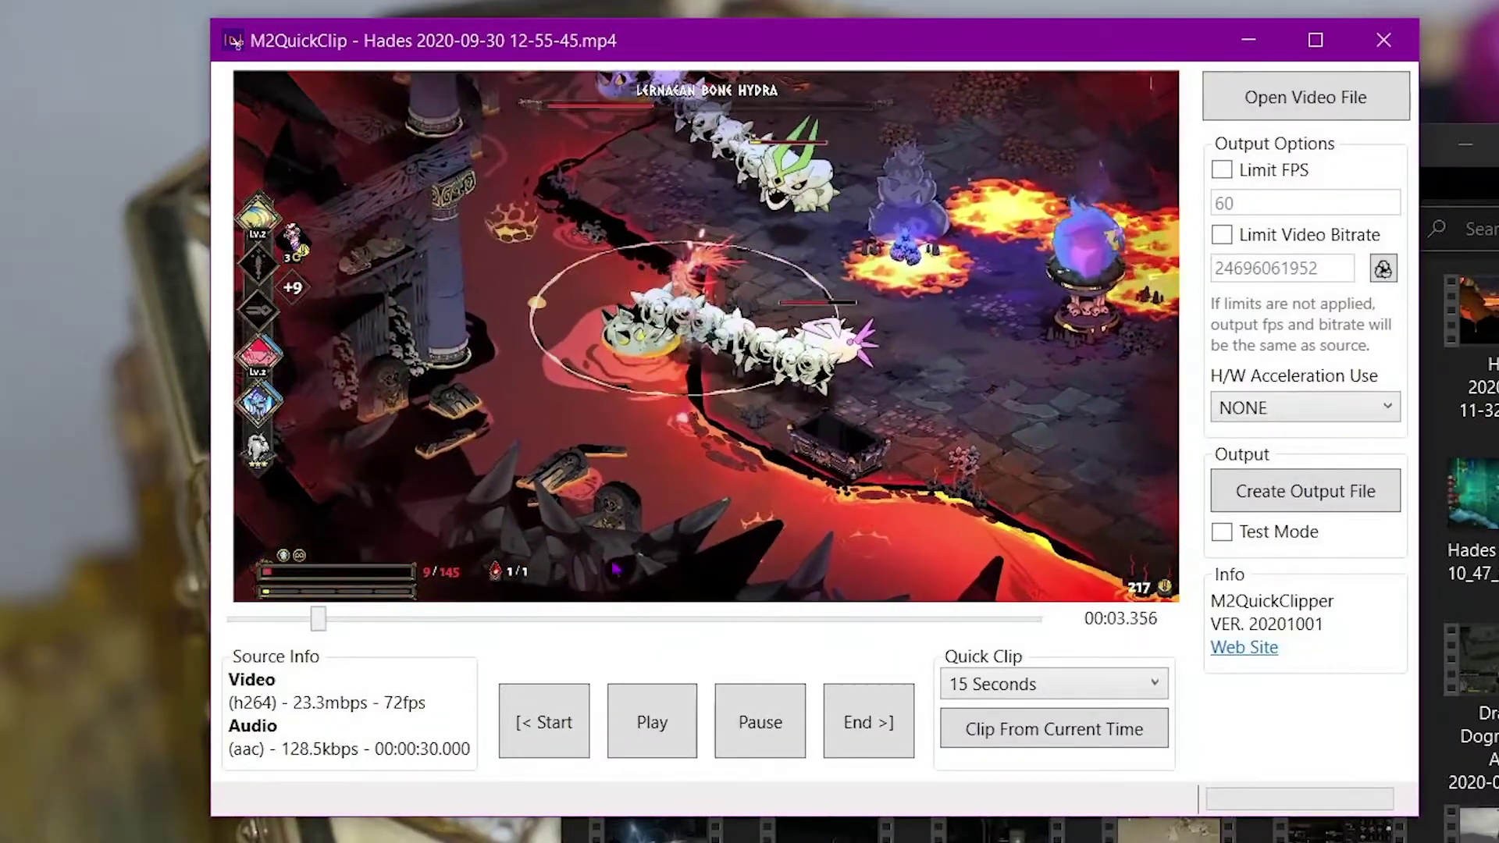
Step: Mark a clip range in the loaded video from about 00:04.170 to about 00:22.202
drag(355, 629, 843, 648)
click(760, 733)
click(522, 718)
click(870, 730)
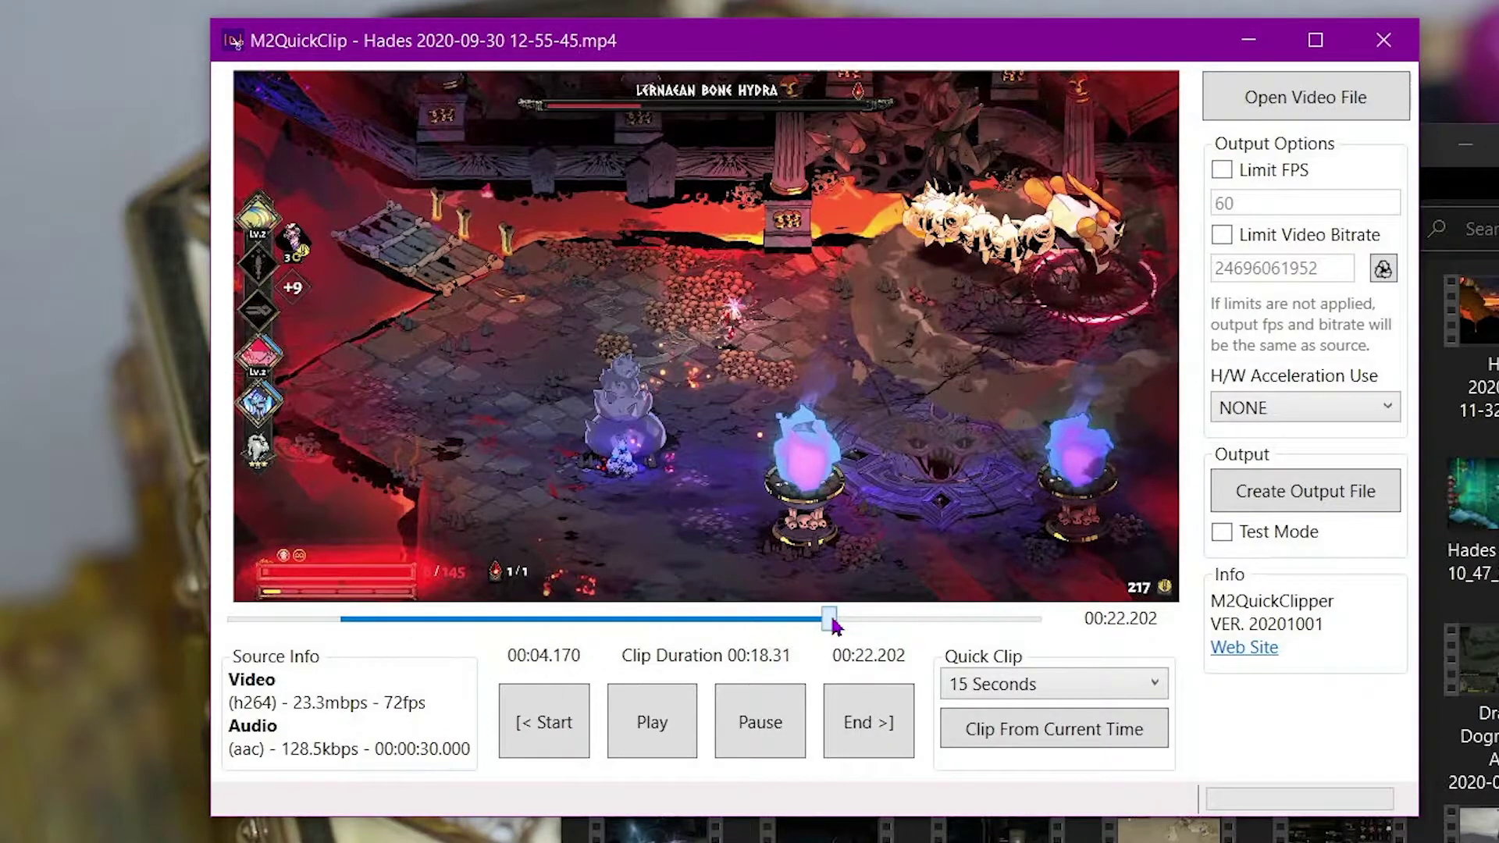
Step: Move the playback position to about 00:17.726 and make a 5-second quick clip from there
drag(834, 625, 711, 625)
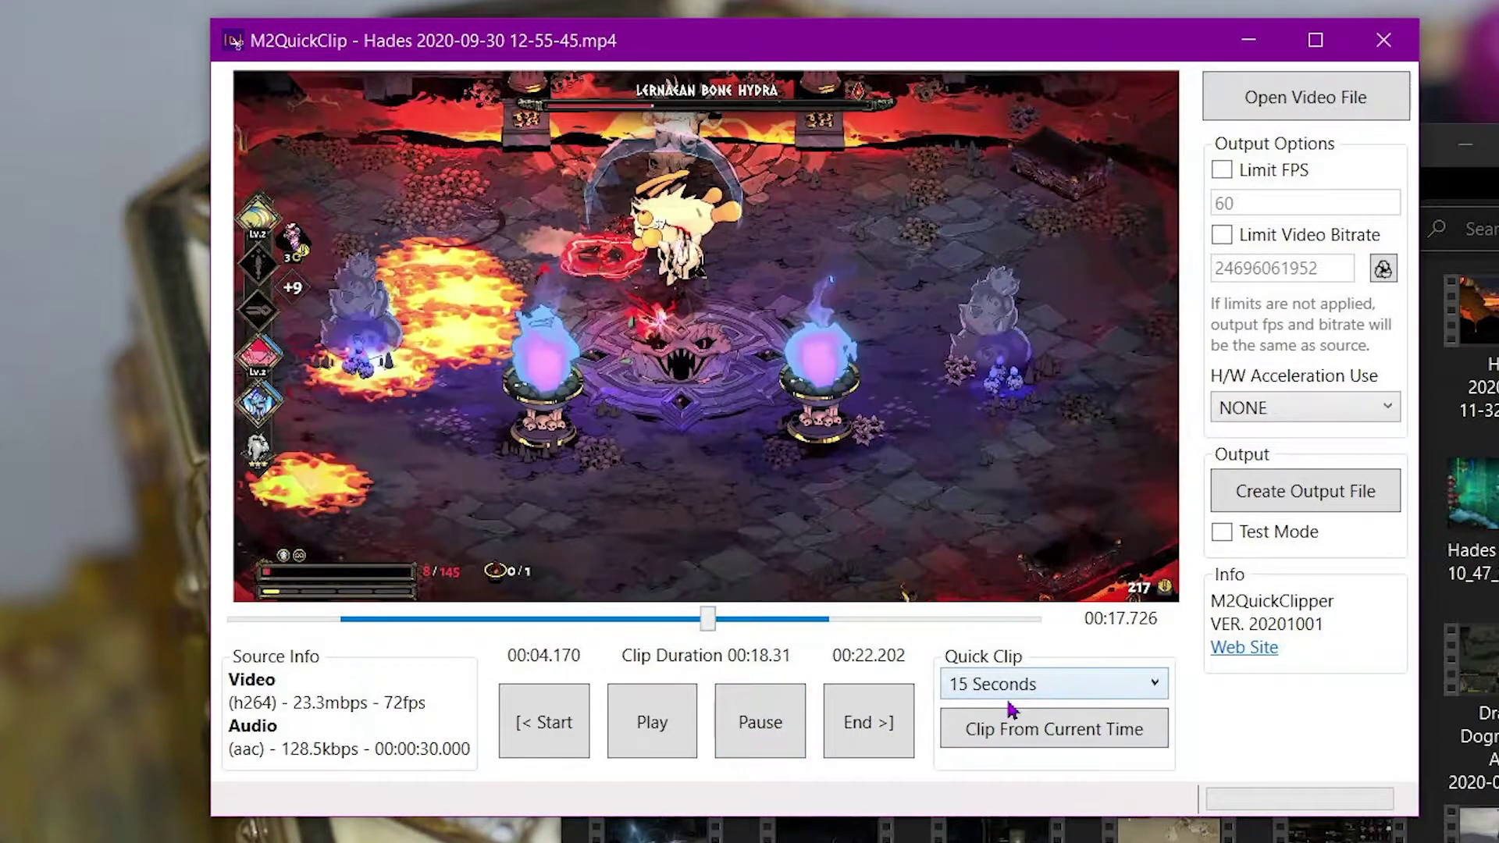
click(1010, 687)
click(1004, 714)
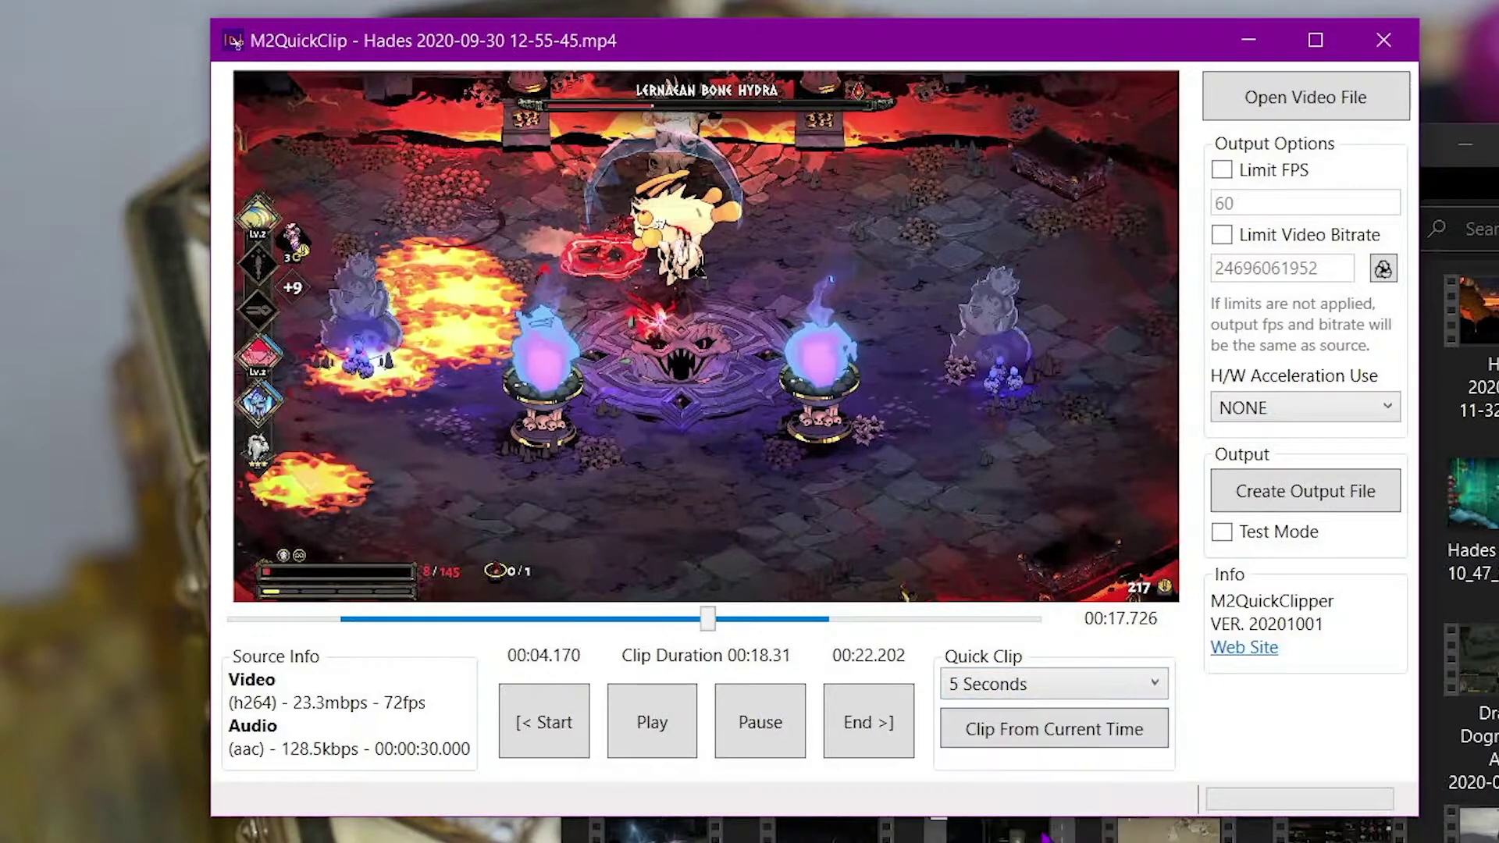
click(1015, 737)
Step: Change the quick clip length to 15 seconds and apply it from the current time
click(1064, 690)
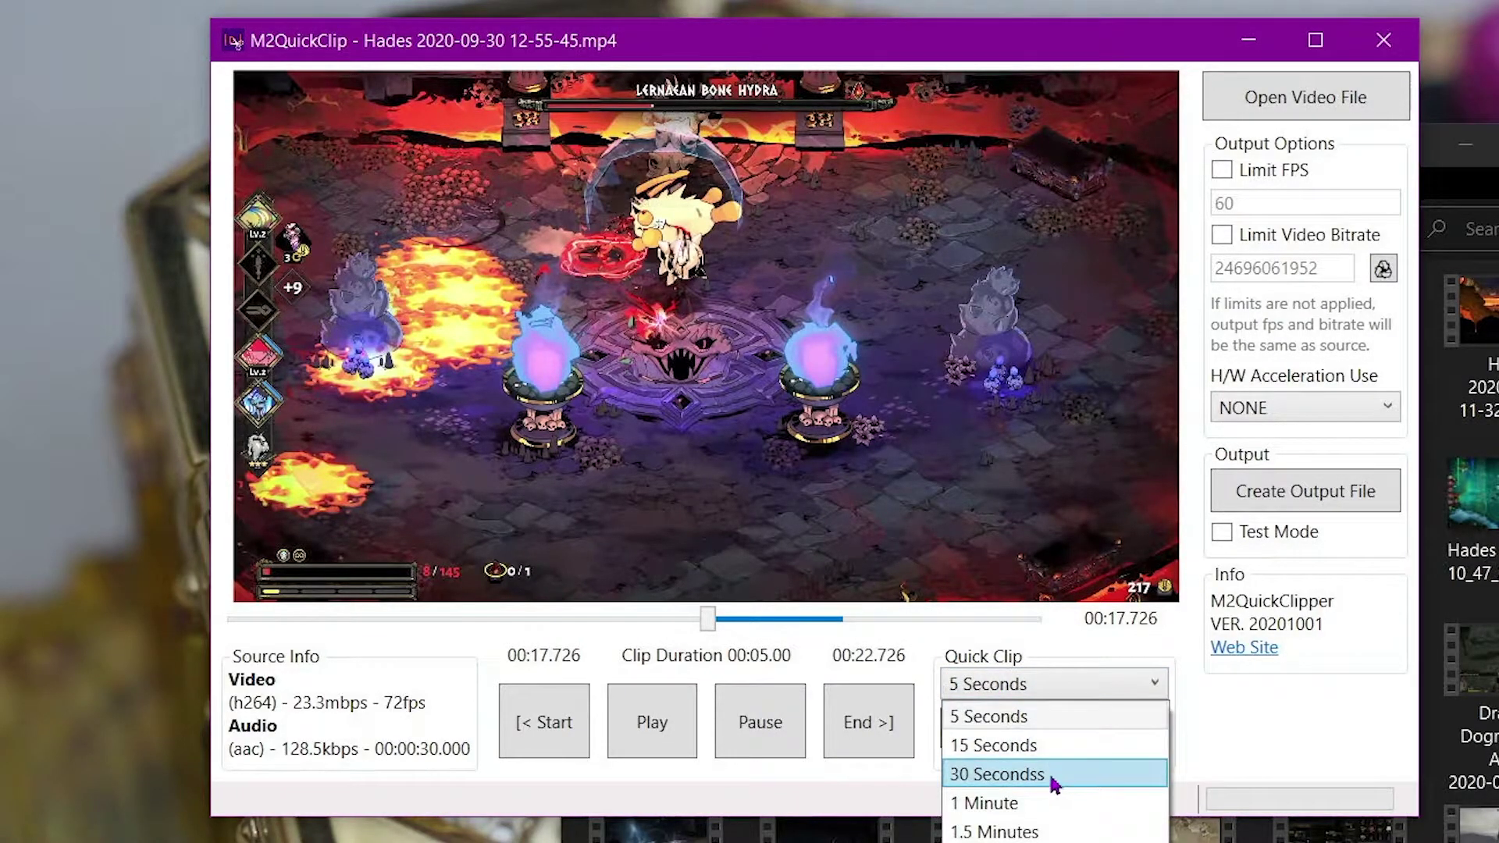
click(1045, 746)
click(1039, 736)
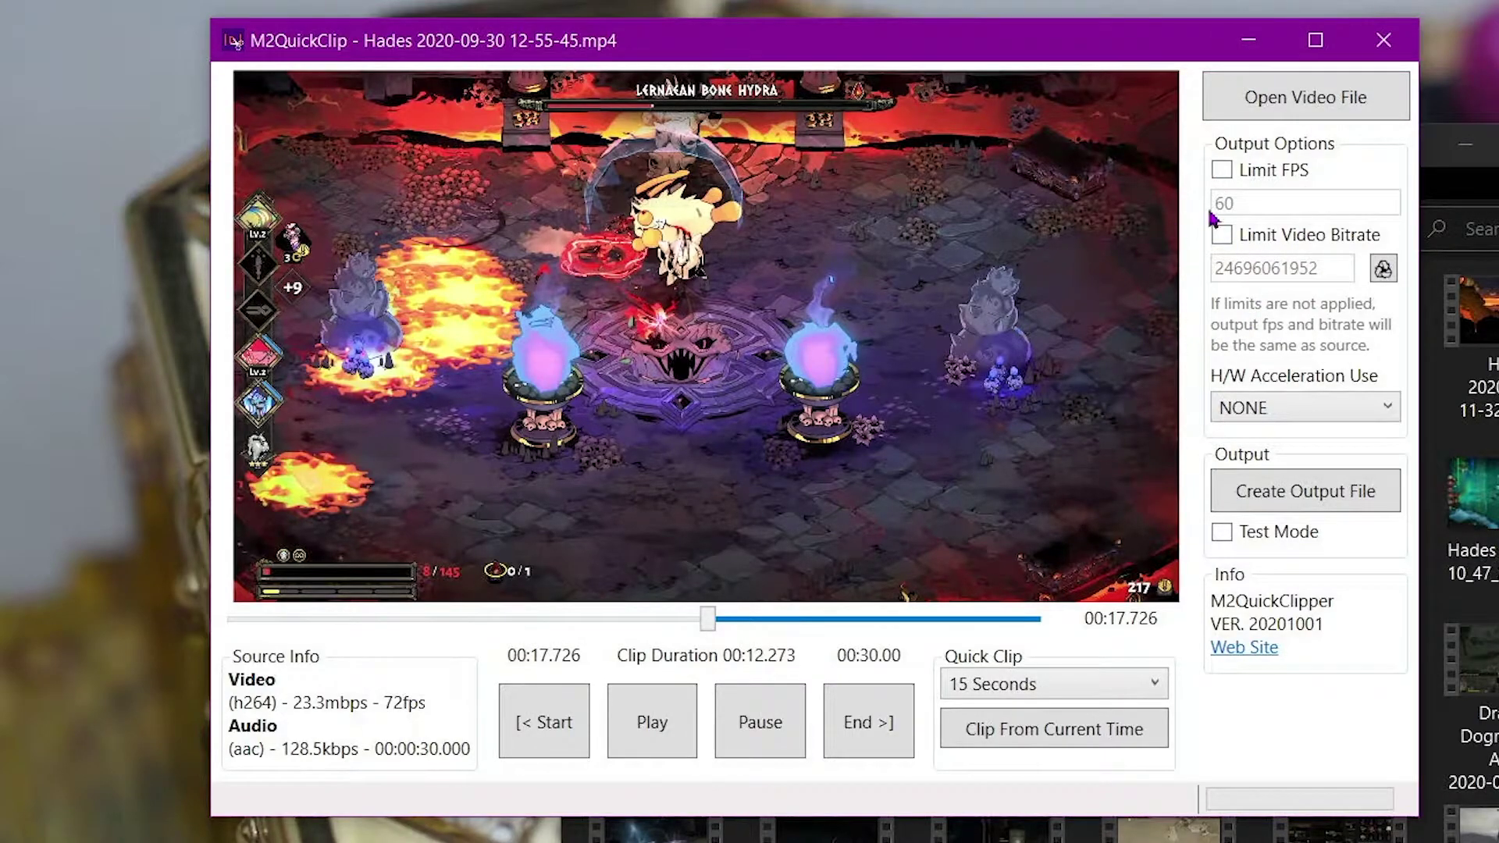
Step: Turn on the output frame rate limit with a value of 60 FPS
click(1295, 181)
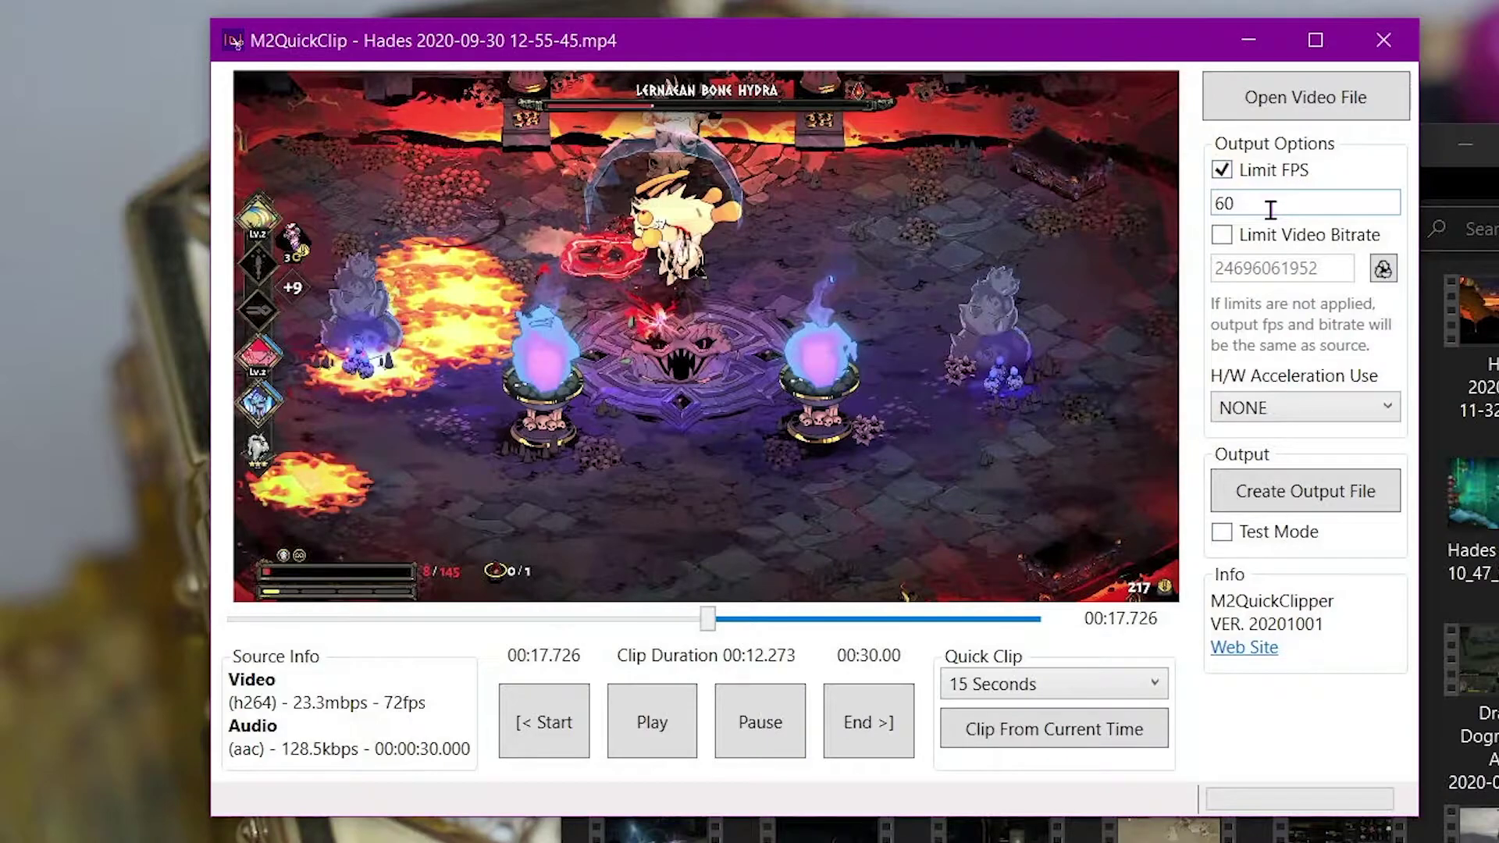
double_click(1271, 209)
click(1302, 193)
Step: Set hardware acceleration to NVidia, create the trimmed output file and dismiss the completion message
click(1325, 407)
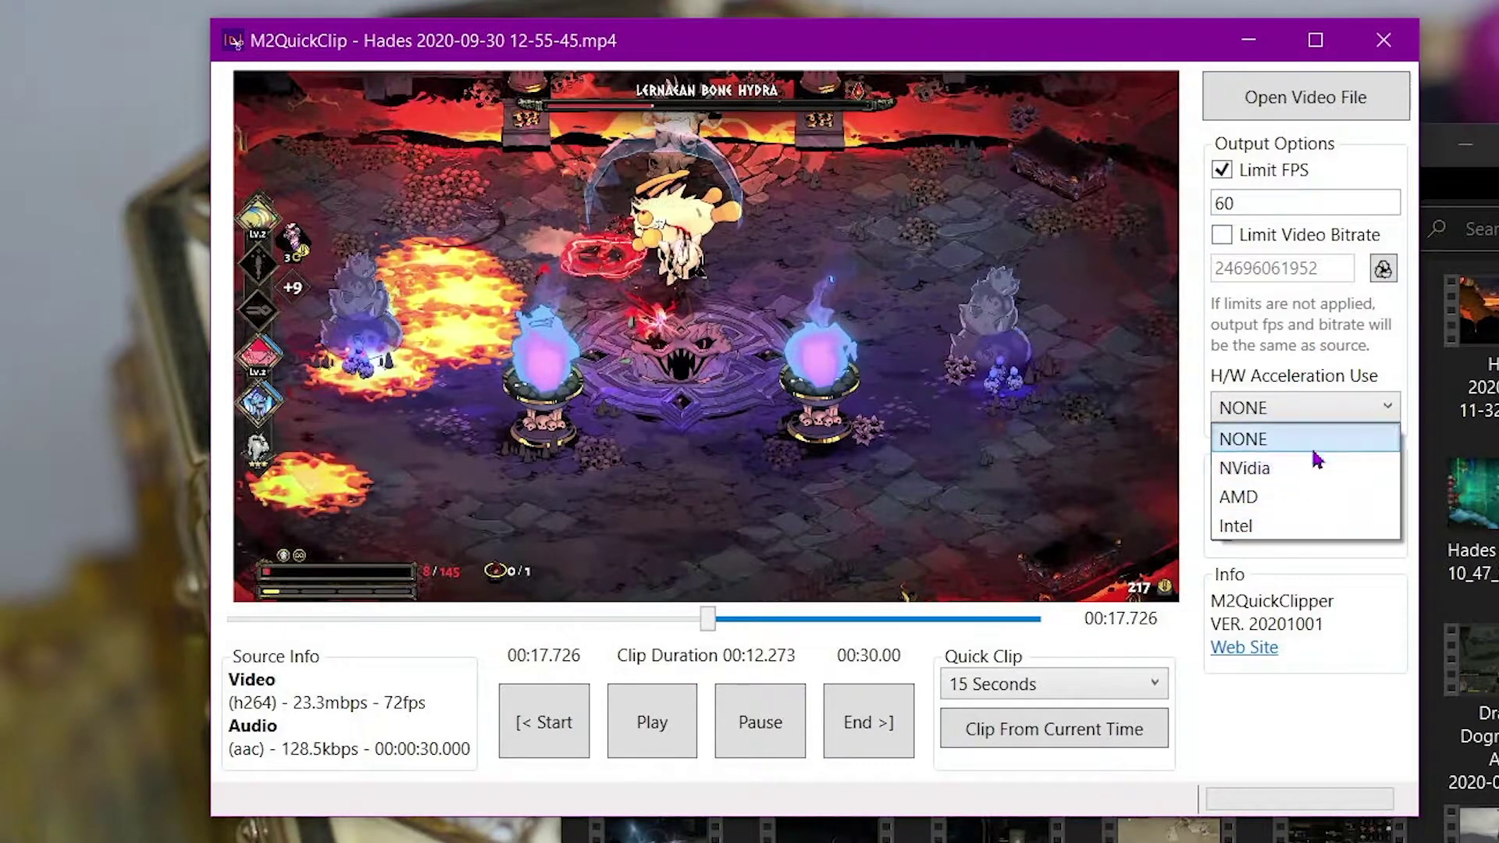
click(1290, 472)
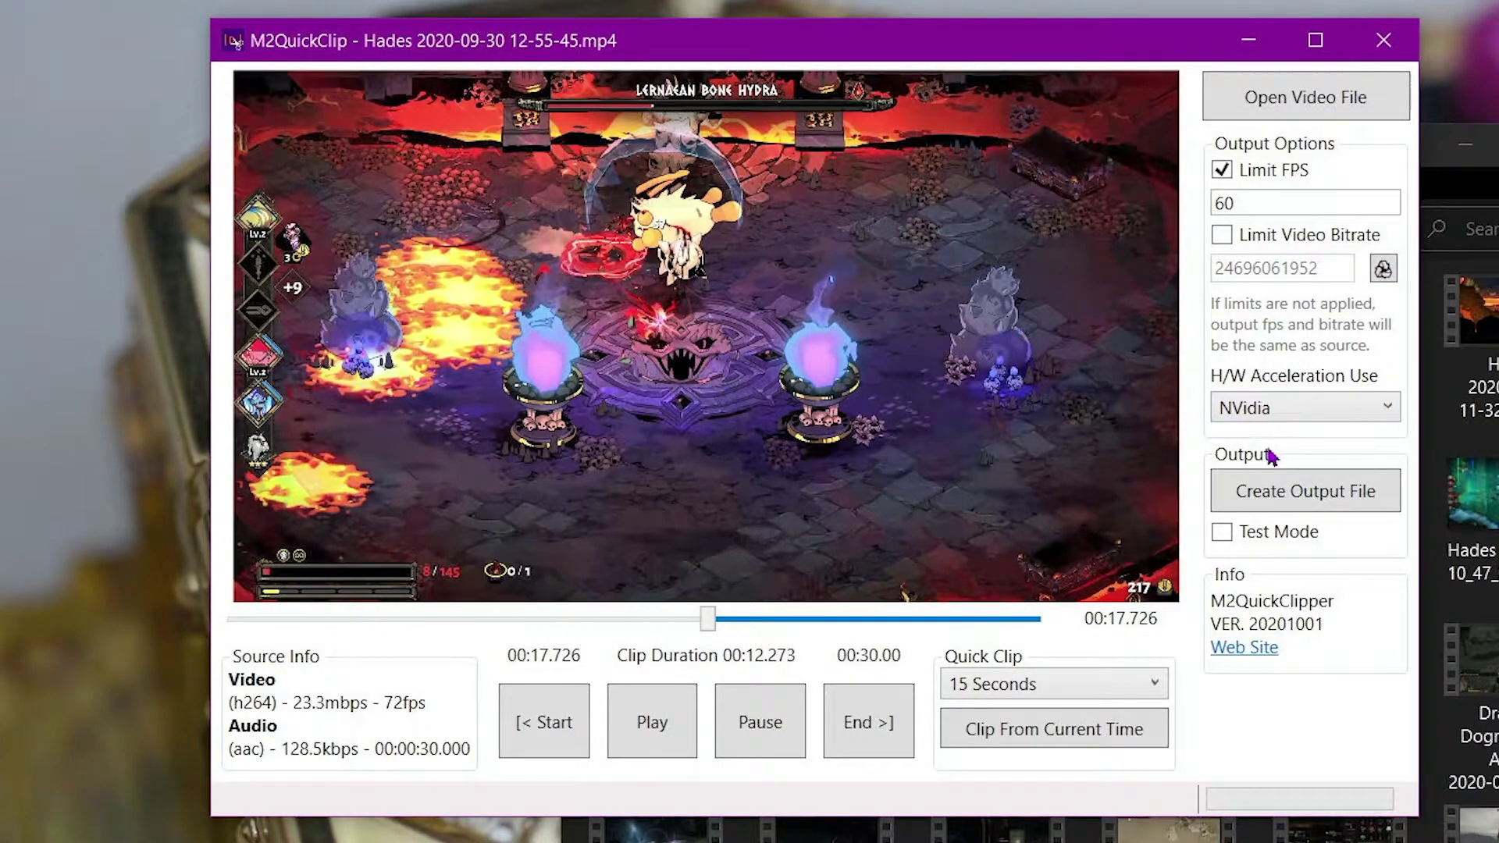
click(1317, 511)
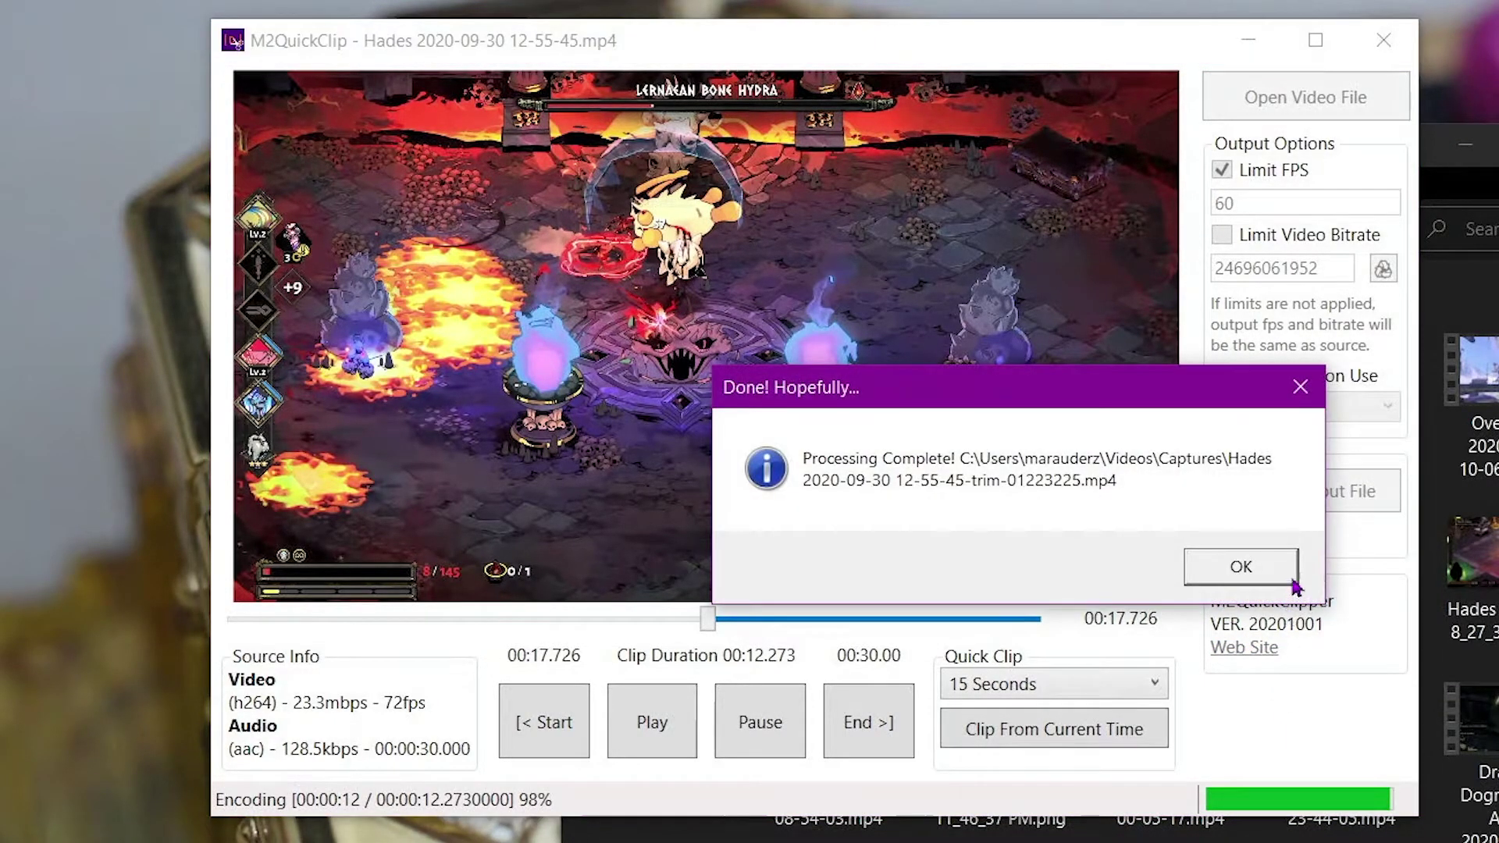
click(1265, 568)
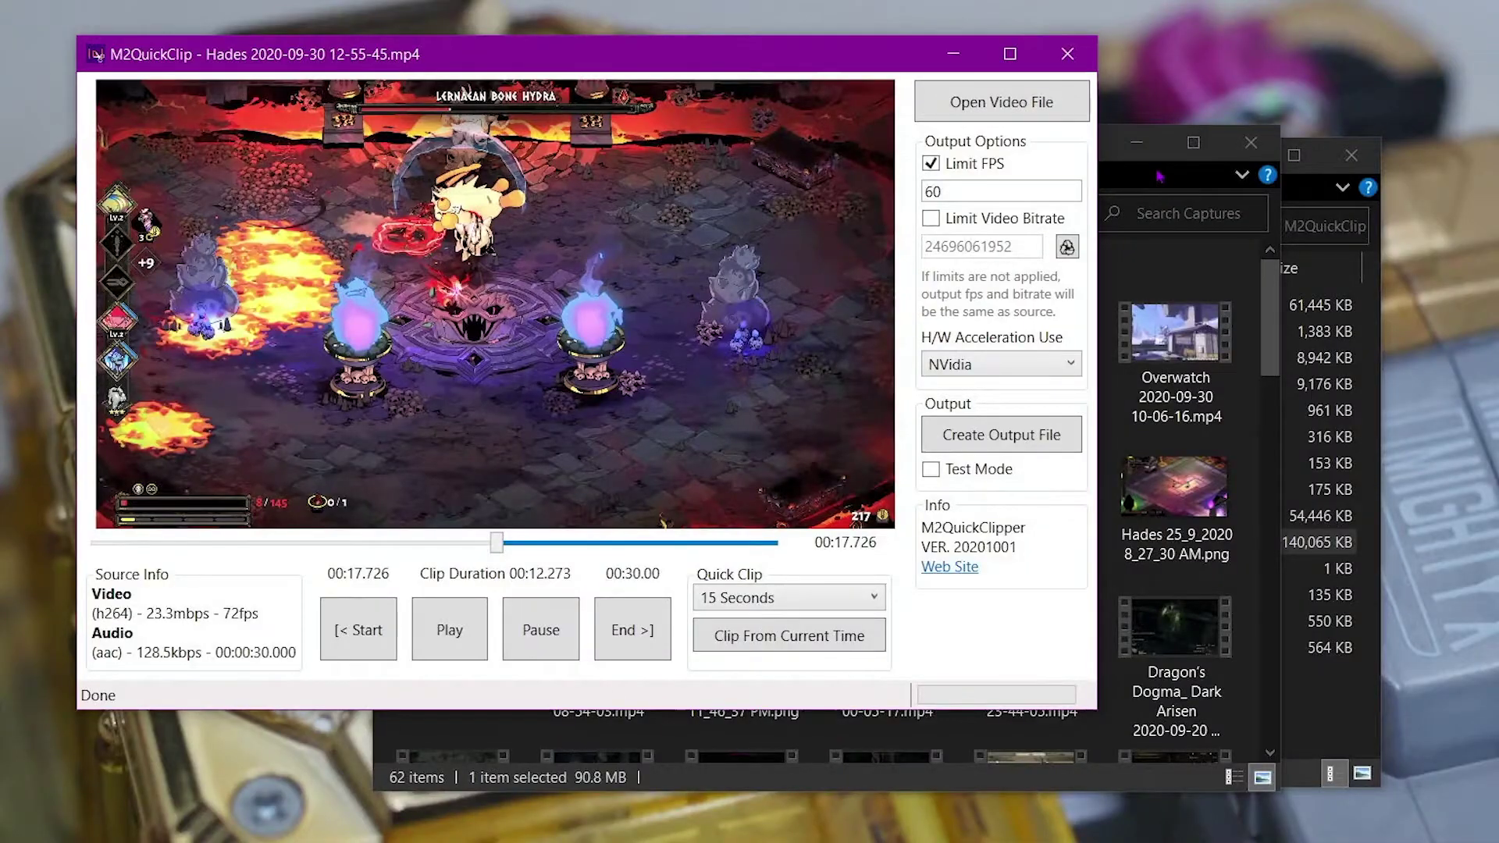
Step: Open the new trimmed Hades video from the Captures folder in Photos, play part of it and pause
click(1444, 181)
click(421, 418)
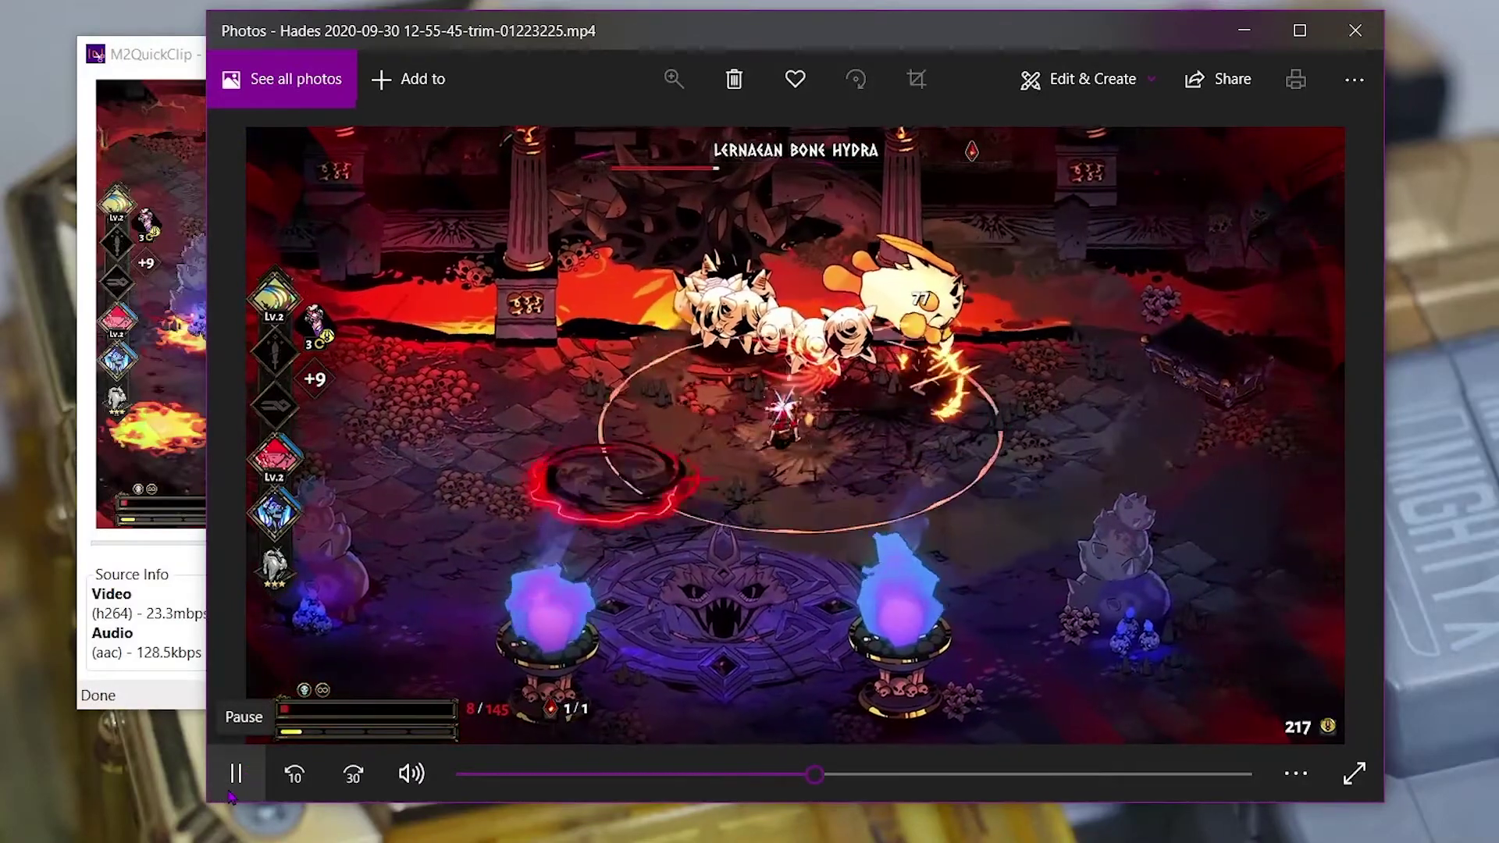
click(231, 792)
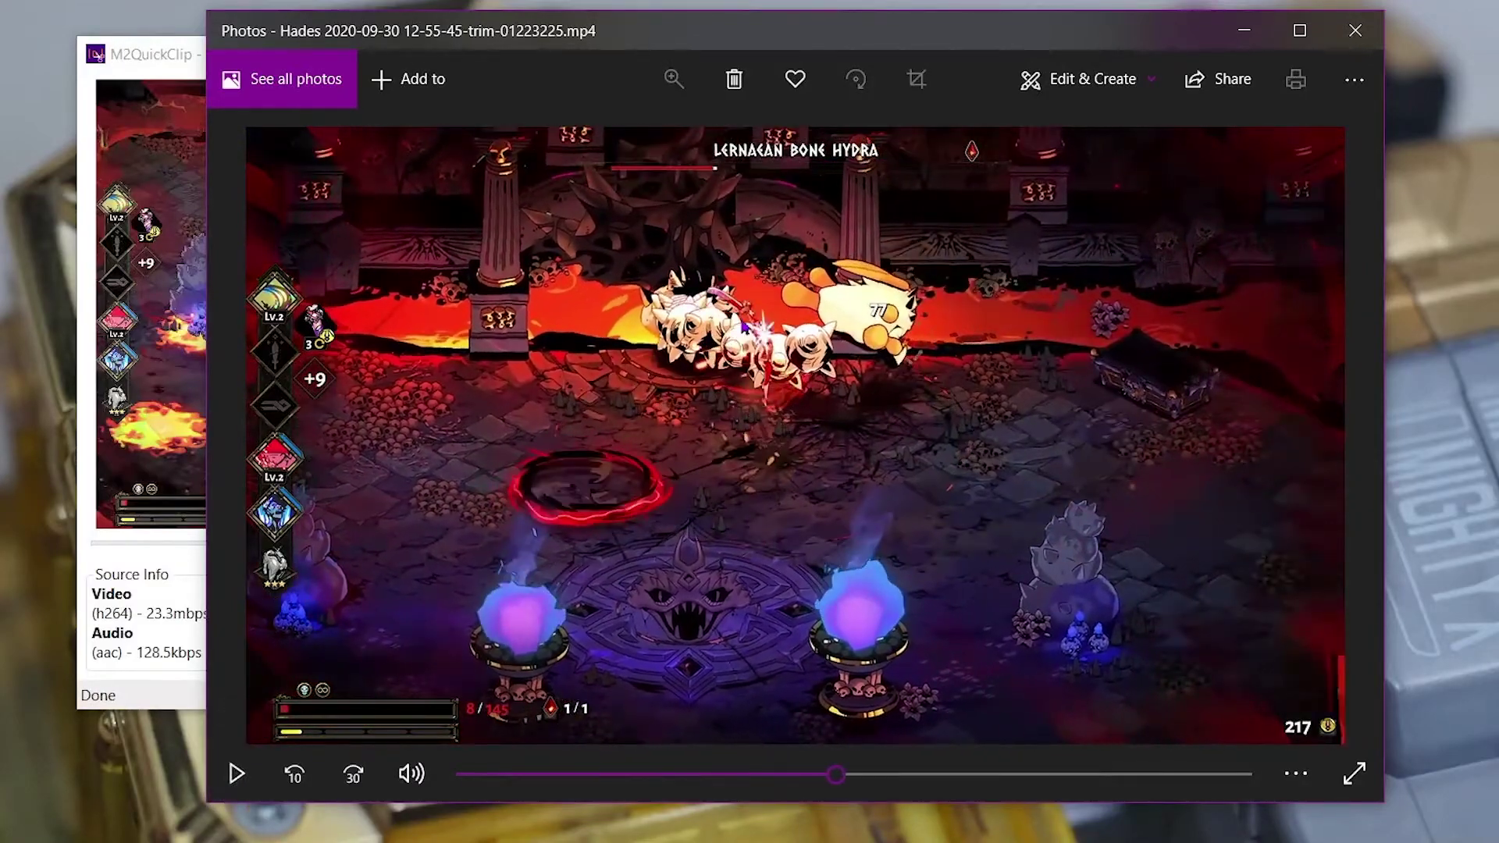
Step: Check the trimmed video's frame rate in its file info, close the info and return to M2QuickClip
right_click(791, 307)
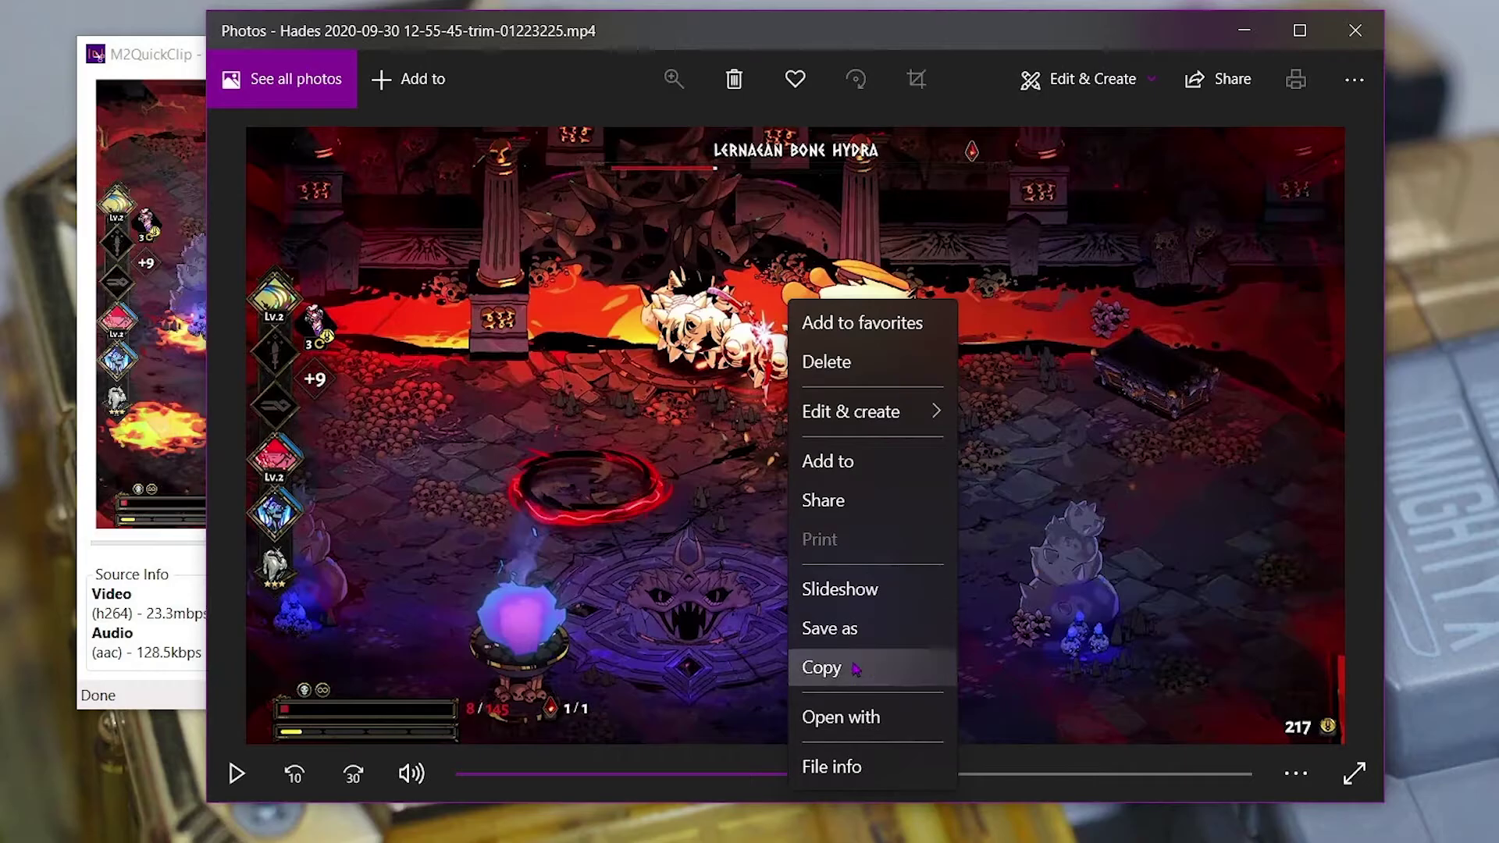
click(832, 766)
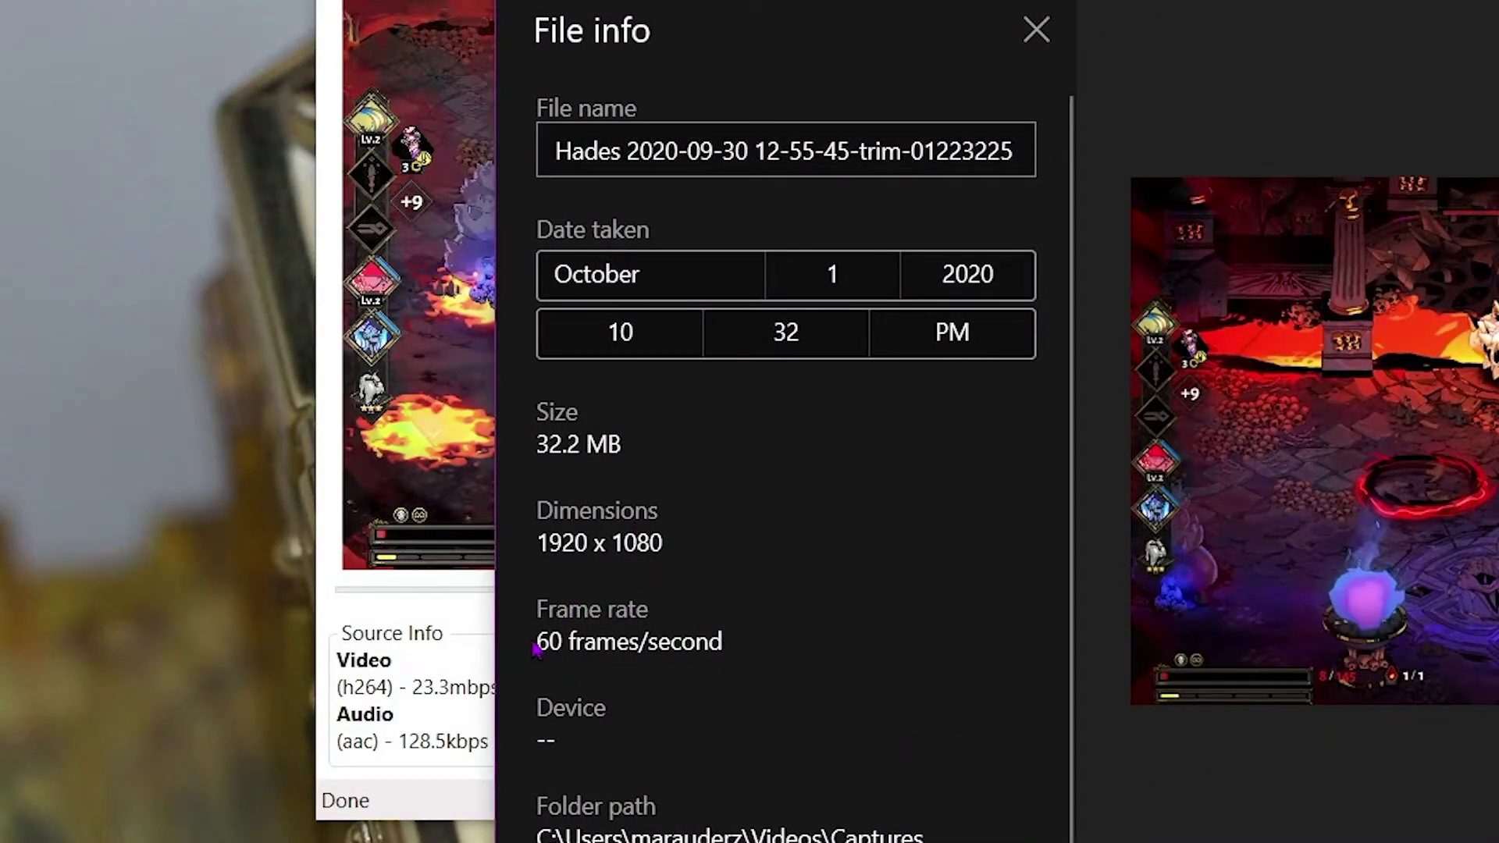
click(1037, 31)
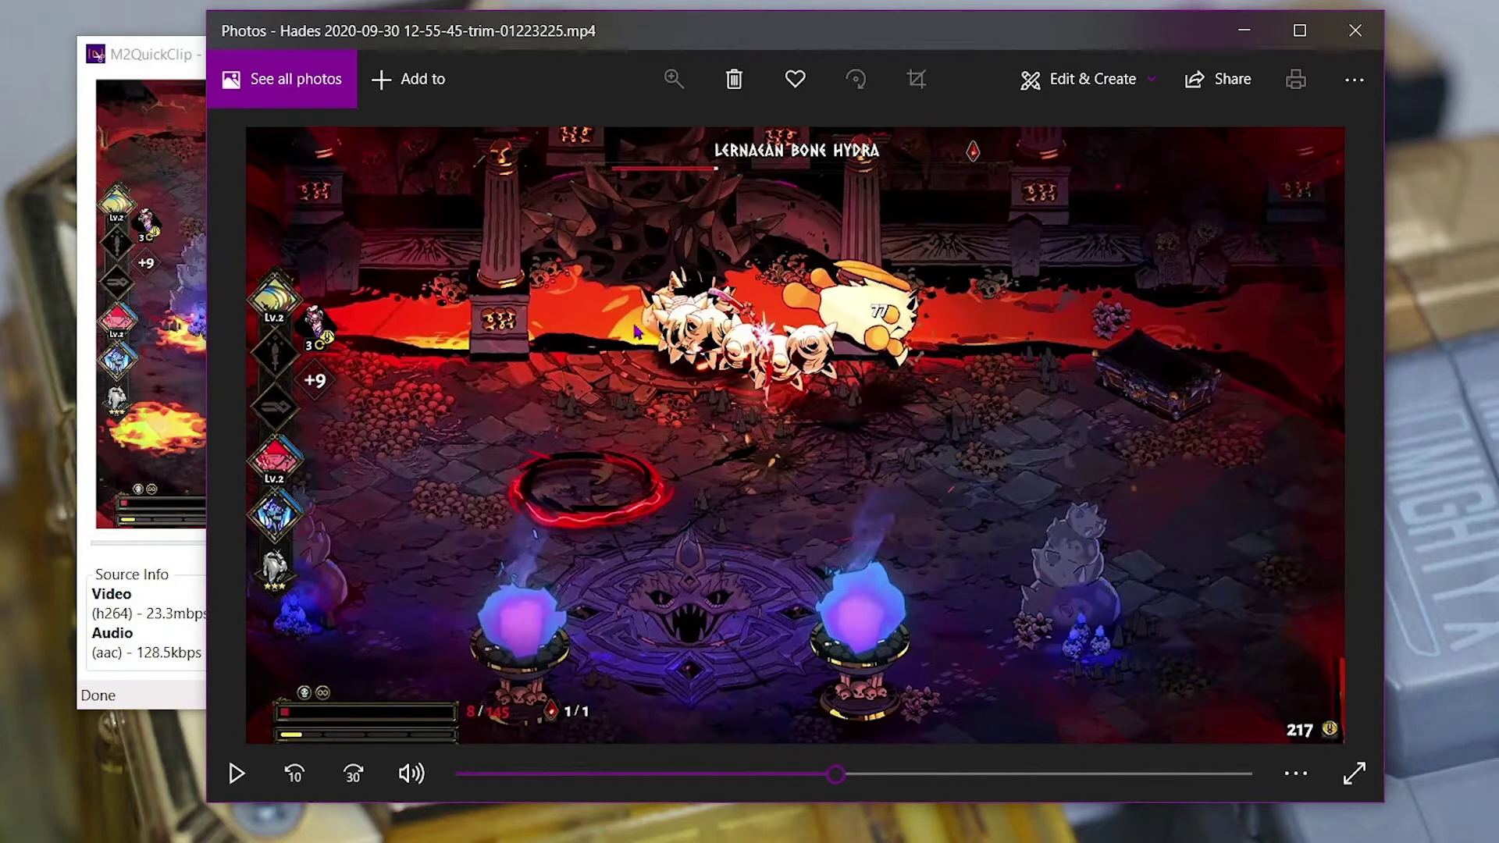
click(186, 71)
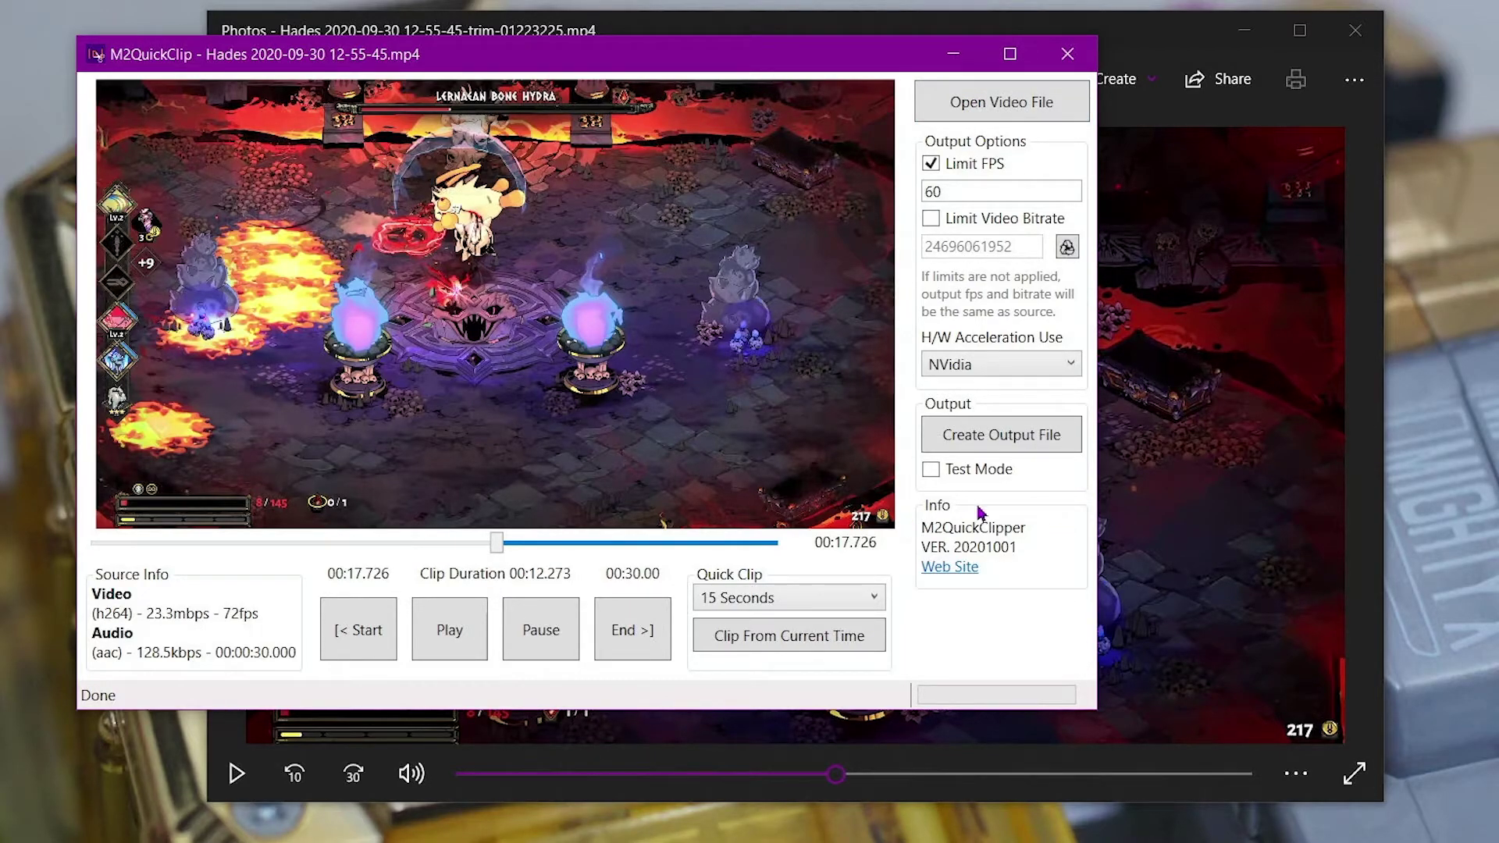
click(1178, 514)
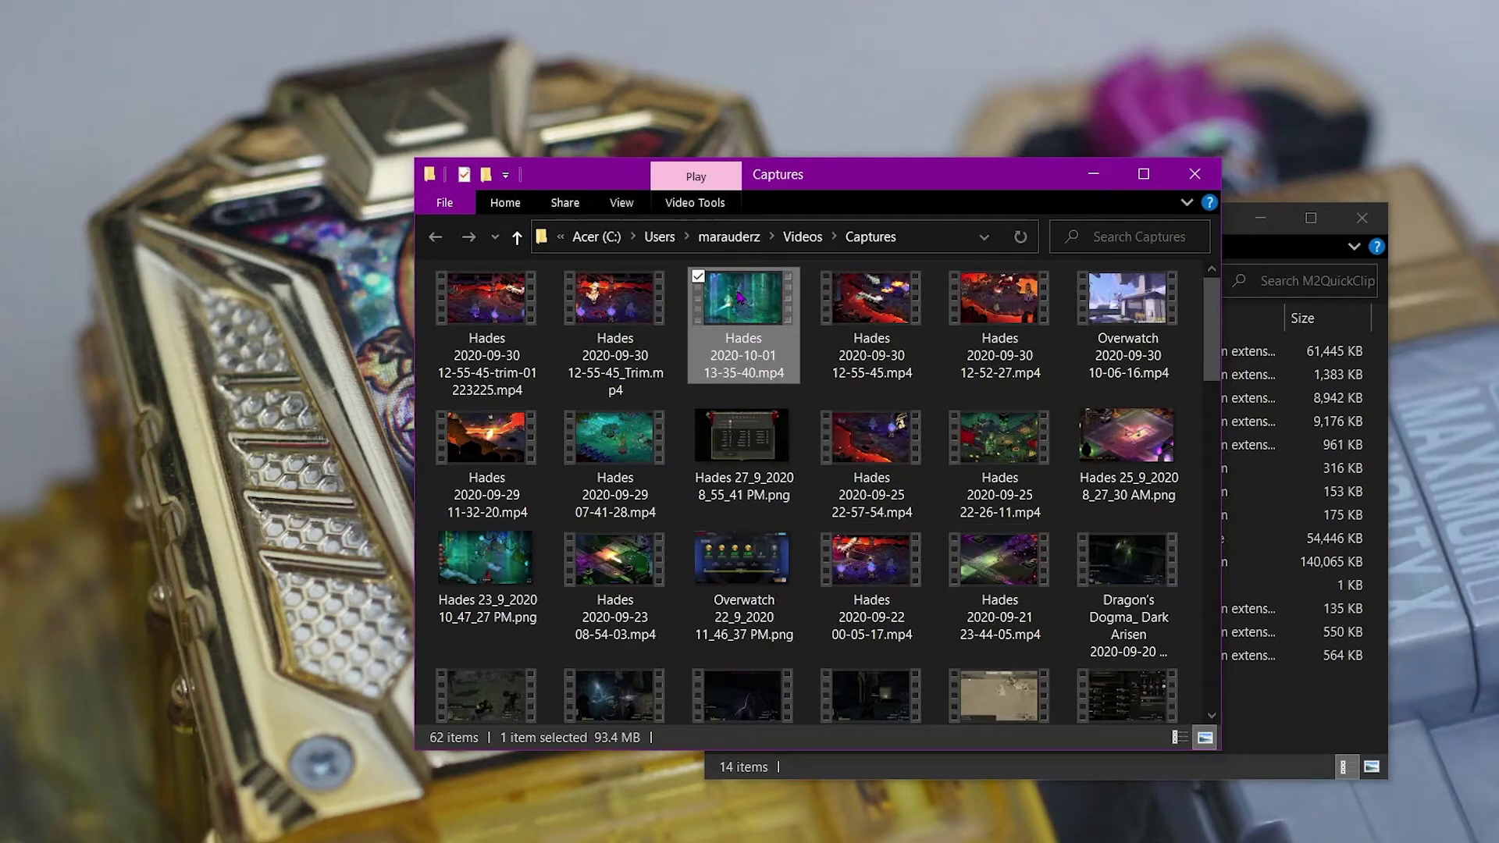
right_click(739, 297)
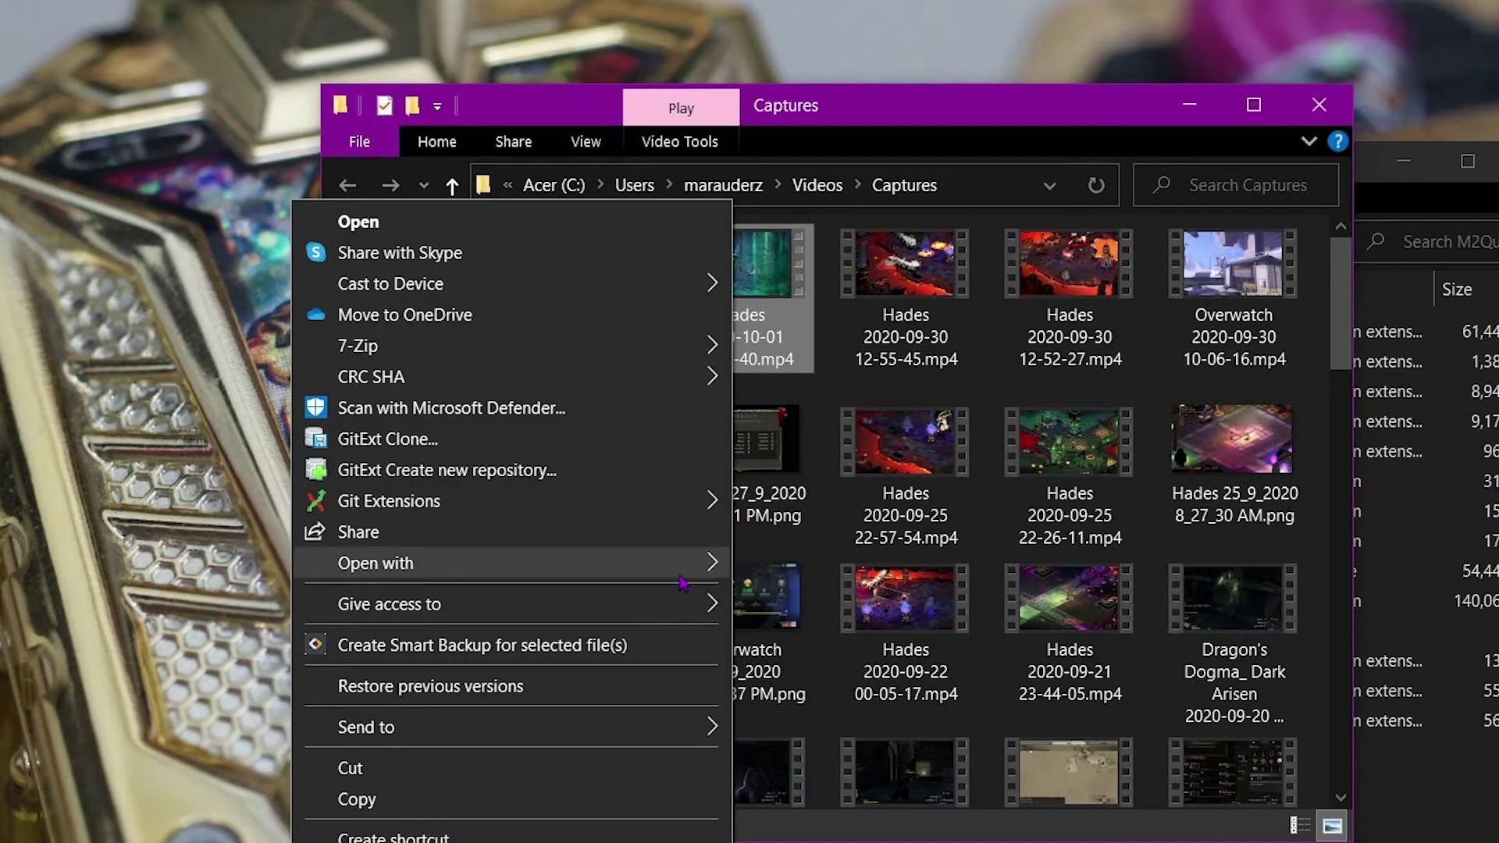
mouse_move(681, 568)
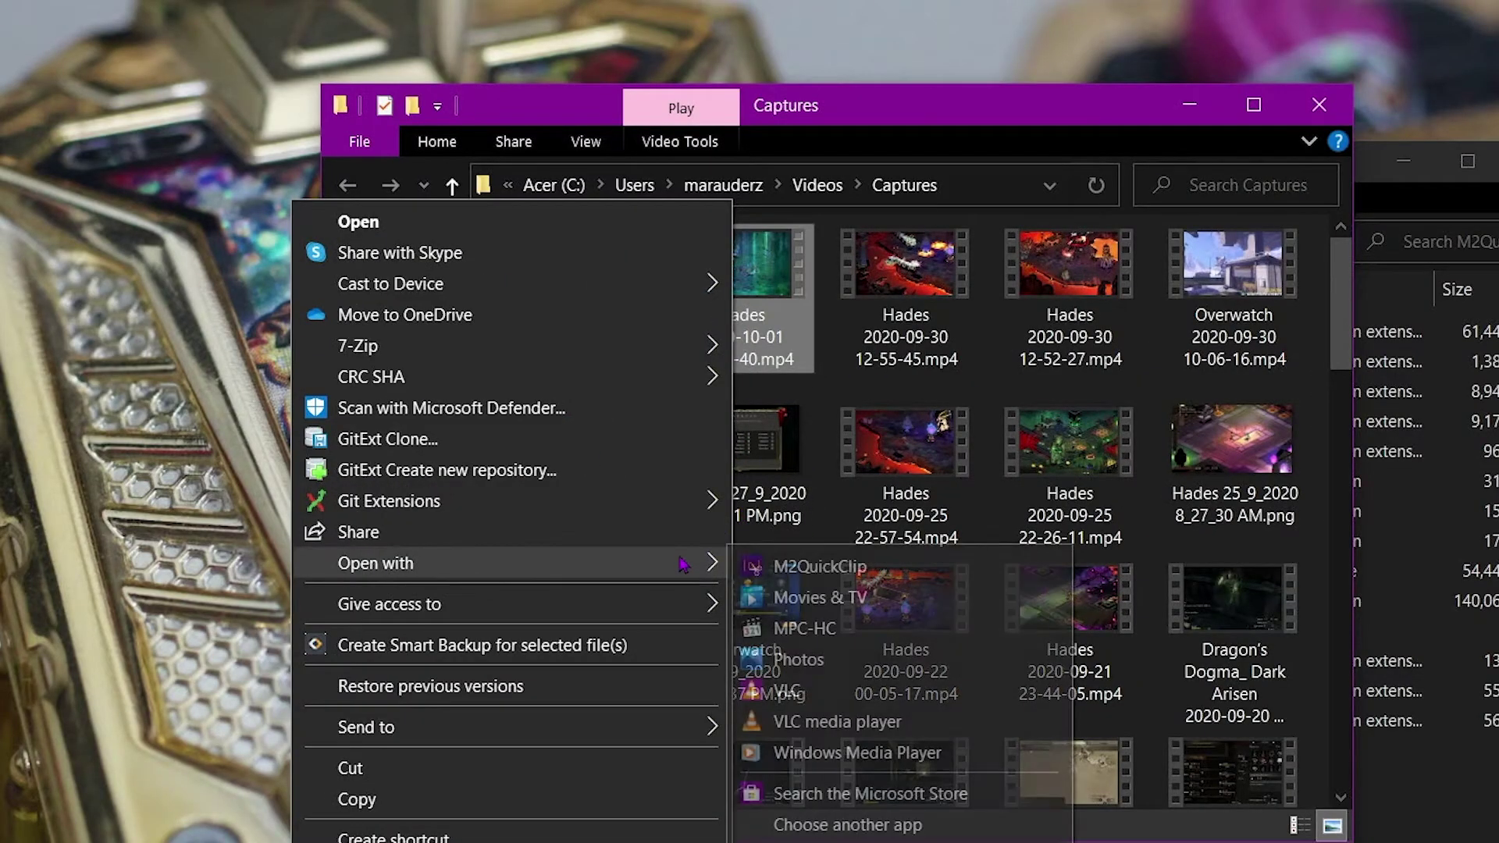
click(868, 828)
scroll(763, 652, down, 3)
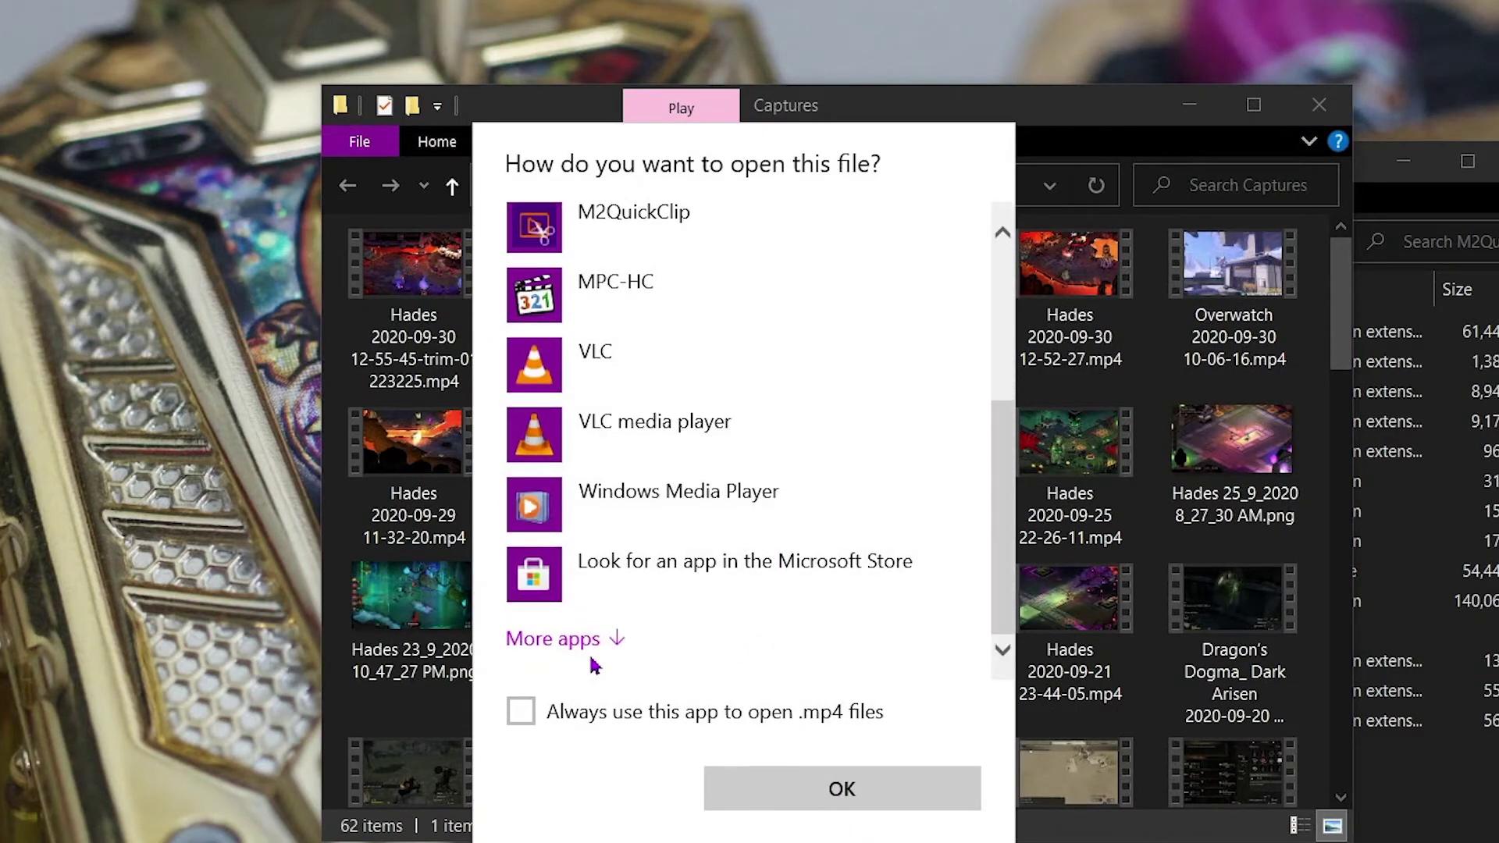
click(552, 644)
scroll(636, 566, down, 10)
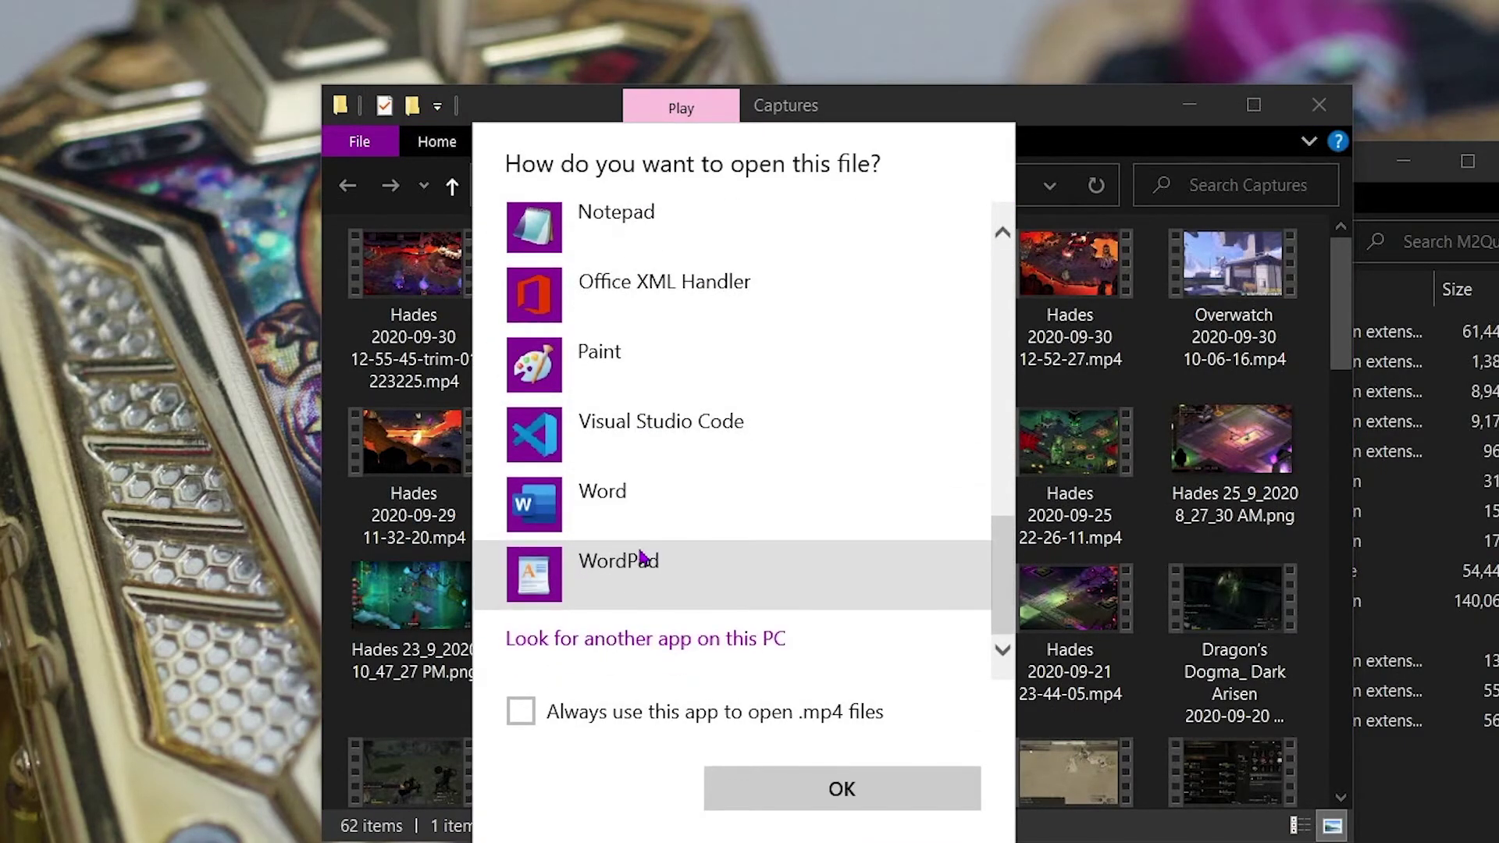
click(663, 648)
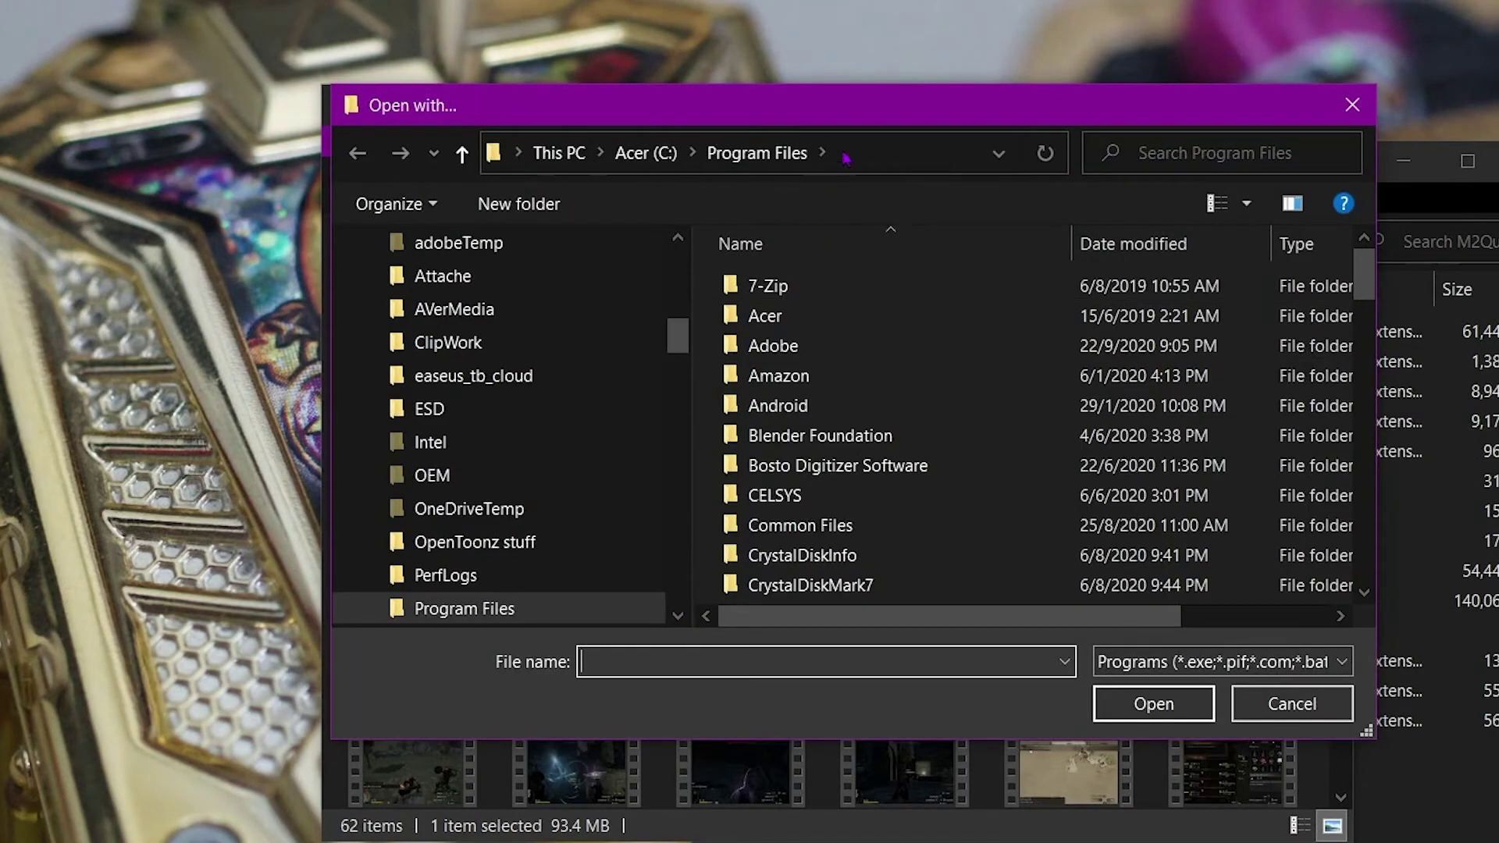
Step: Go to C:\ClipWork\M2QuickClip and choose M2QuickClip.exe as the program for opening the video
click(867, 158)
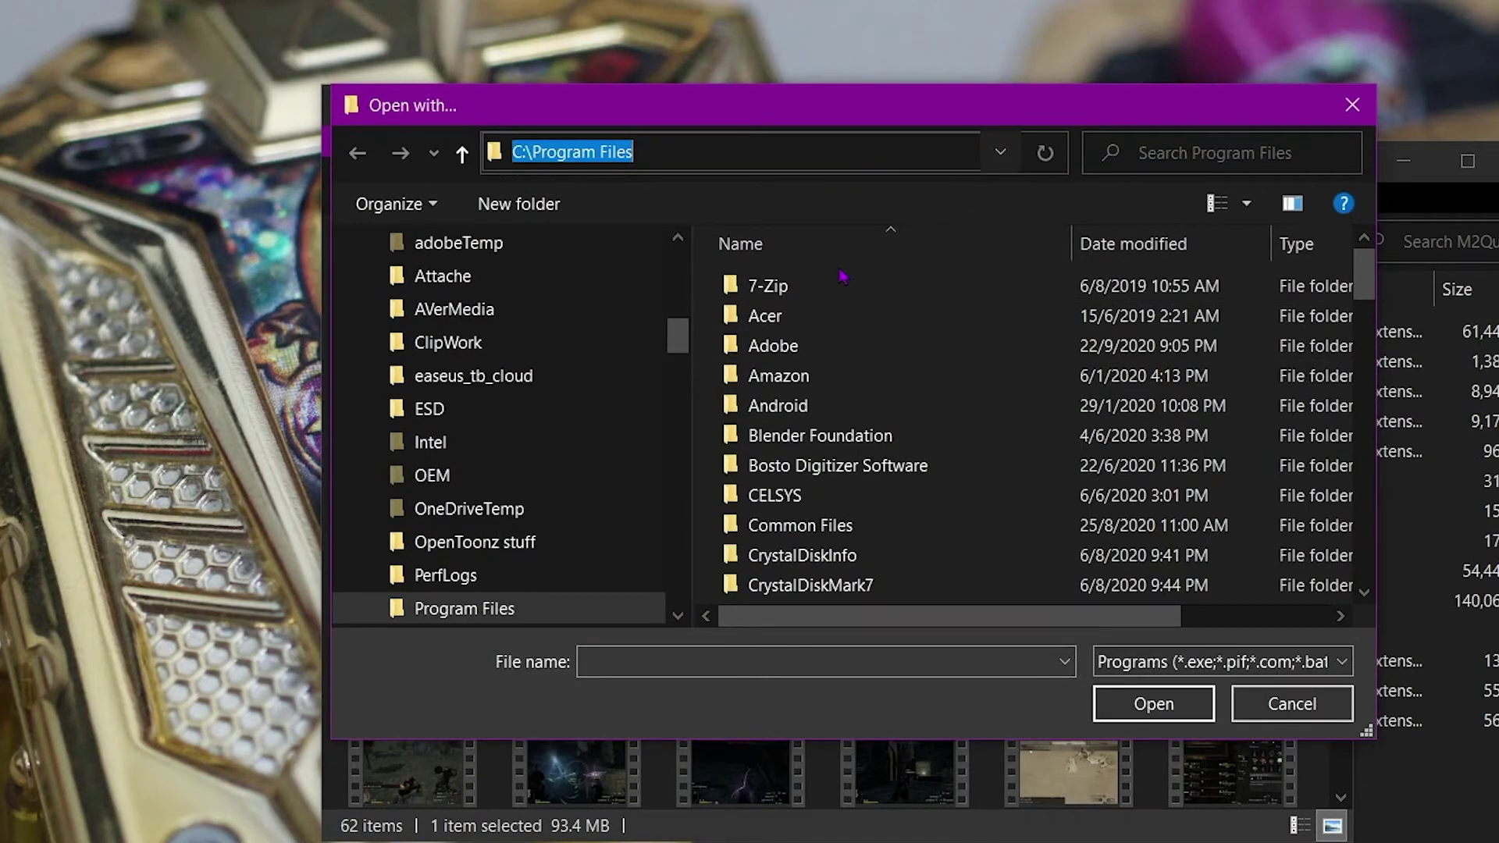
text(C:\ClipWork\M2QuickClip)
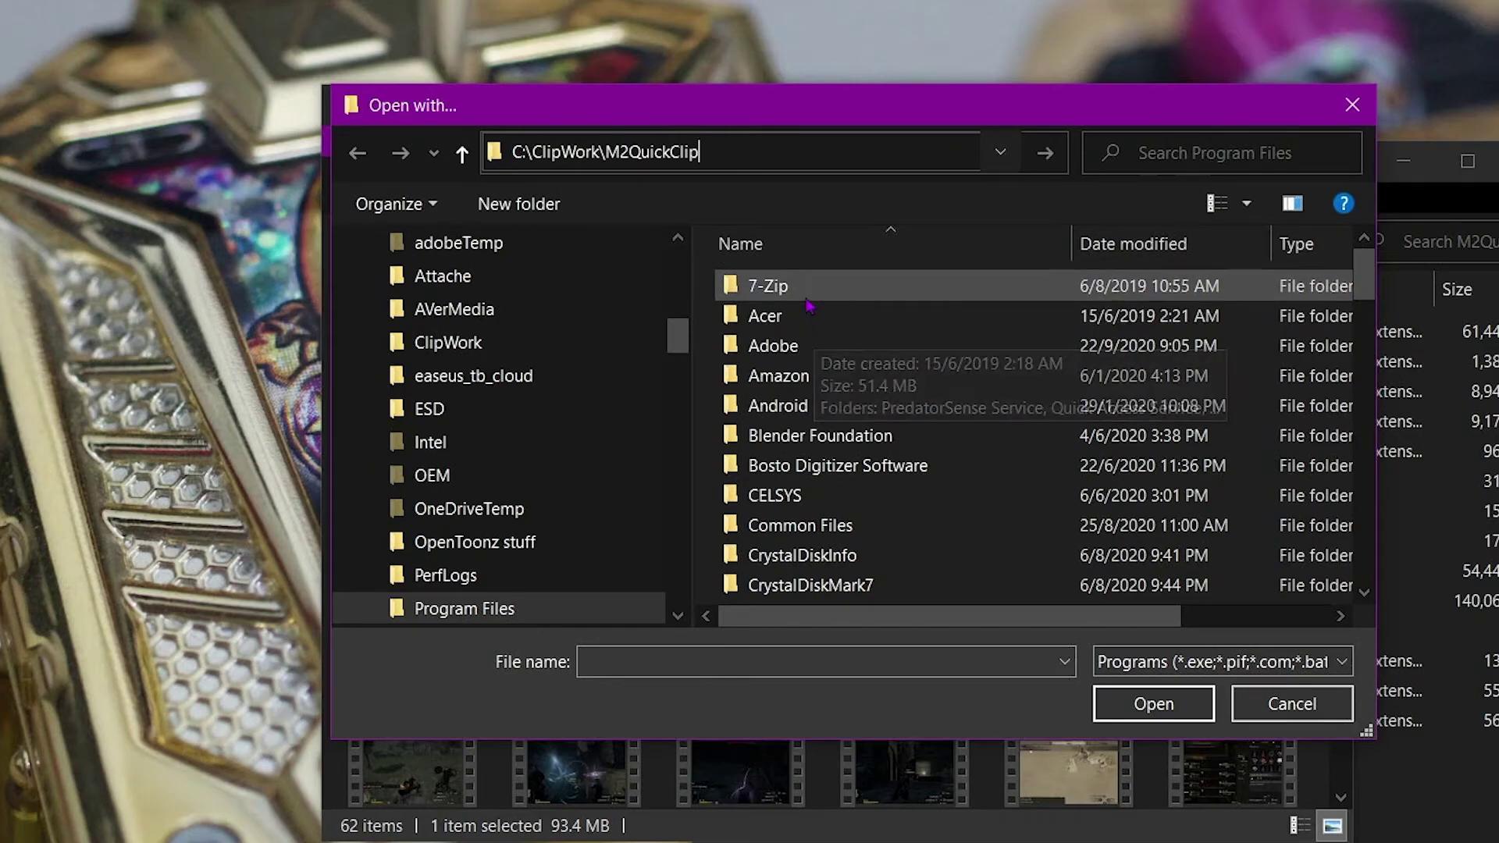
key(Return)
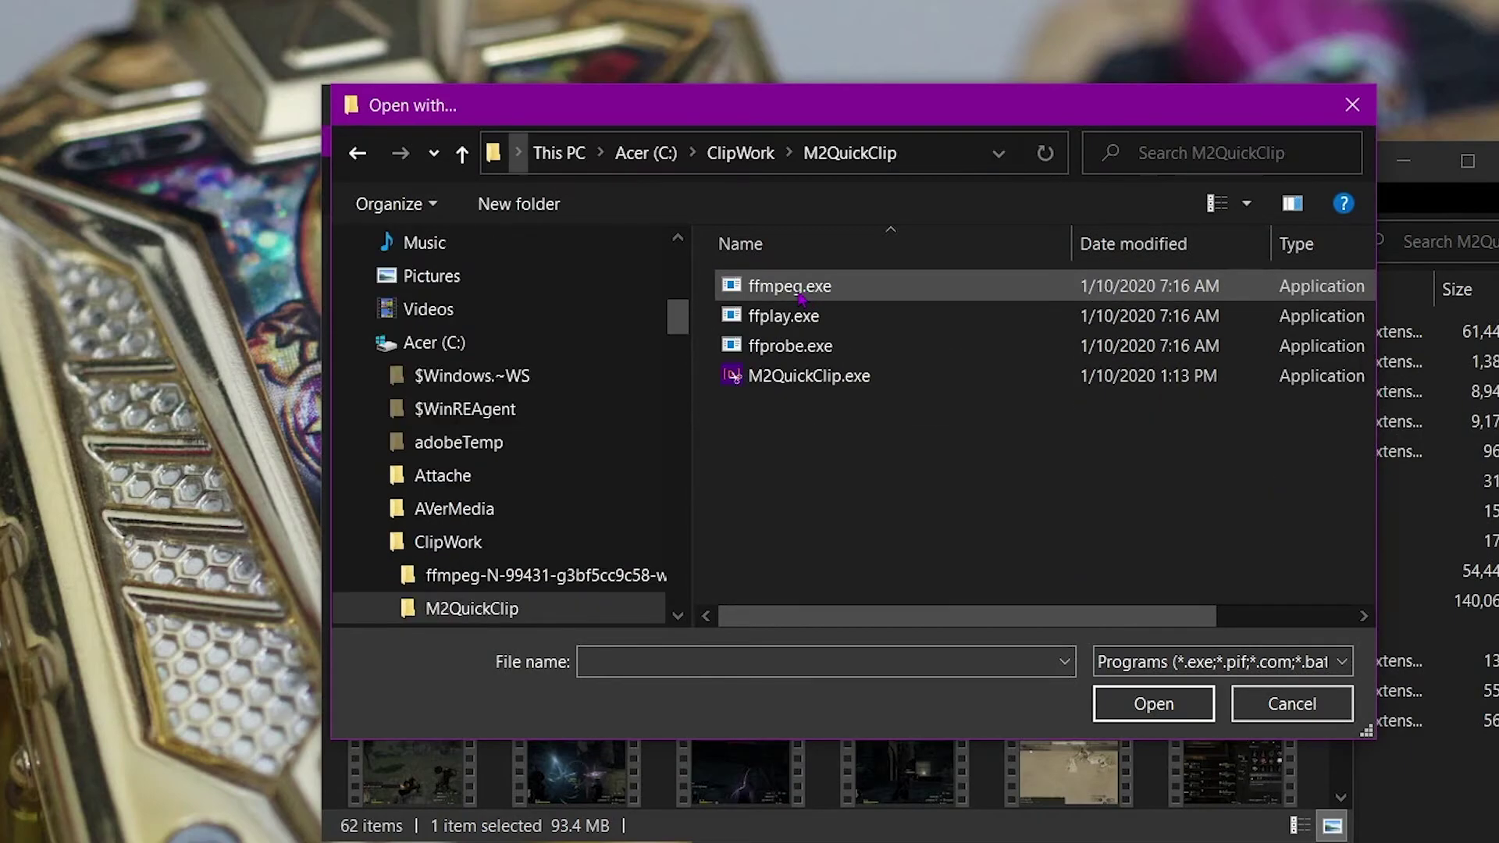
click(808, 383)
click(1181, 704)
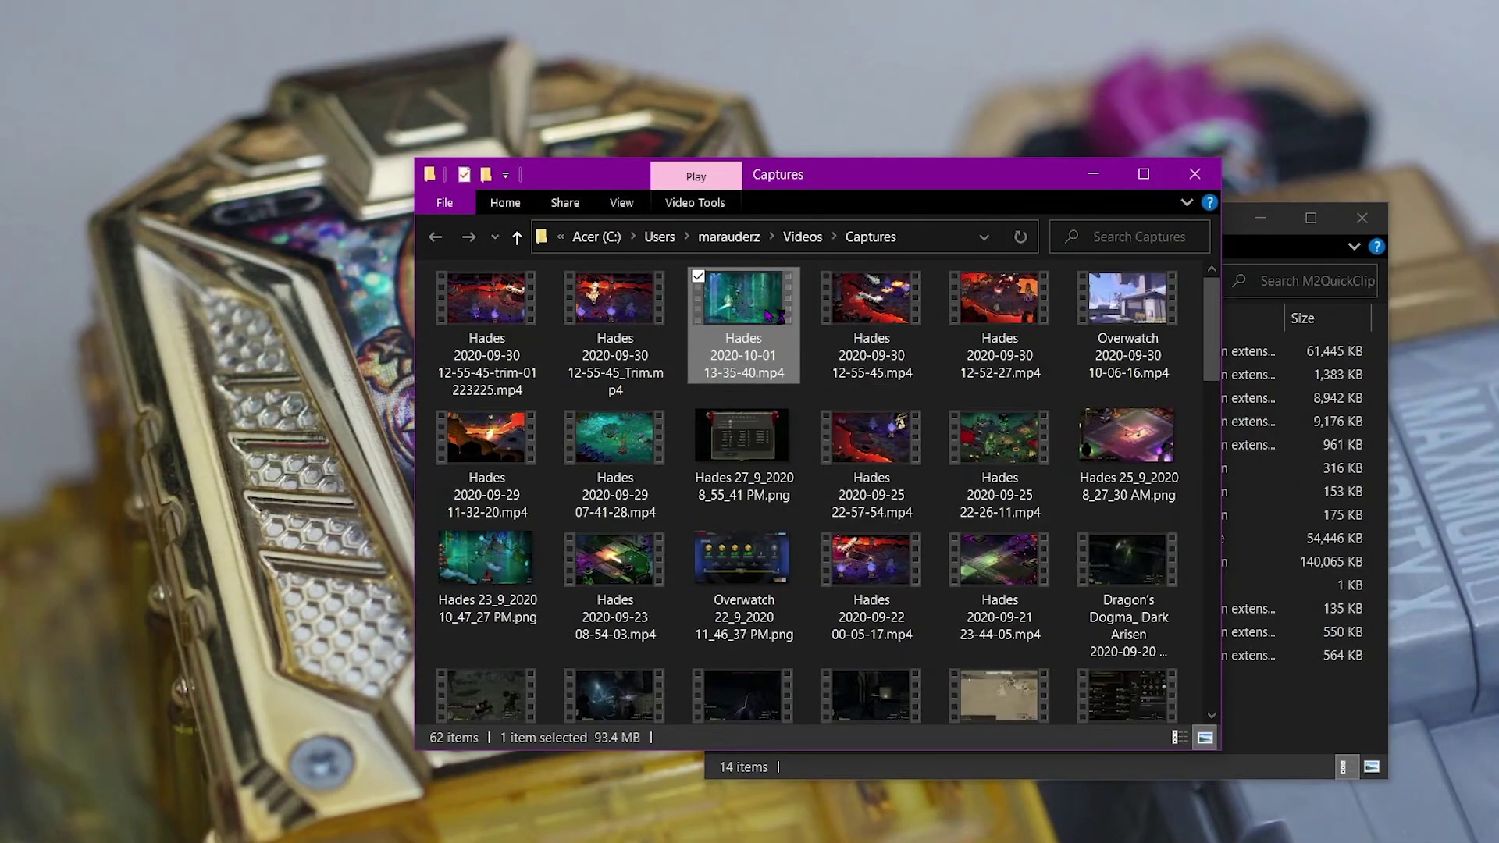
right_click(769, 315)
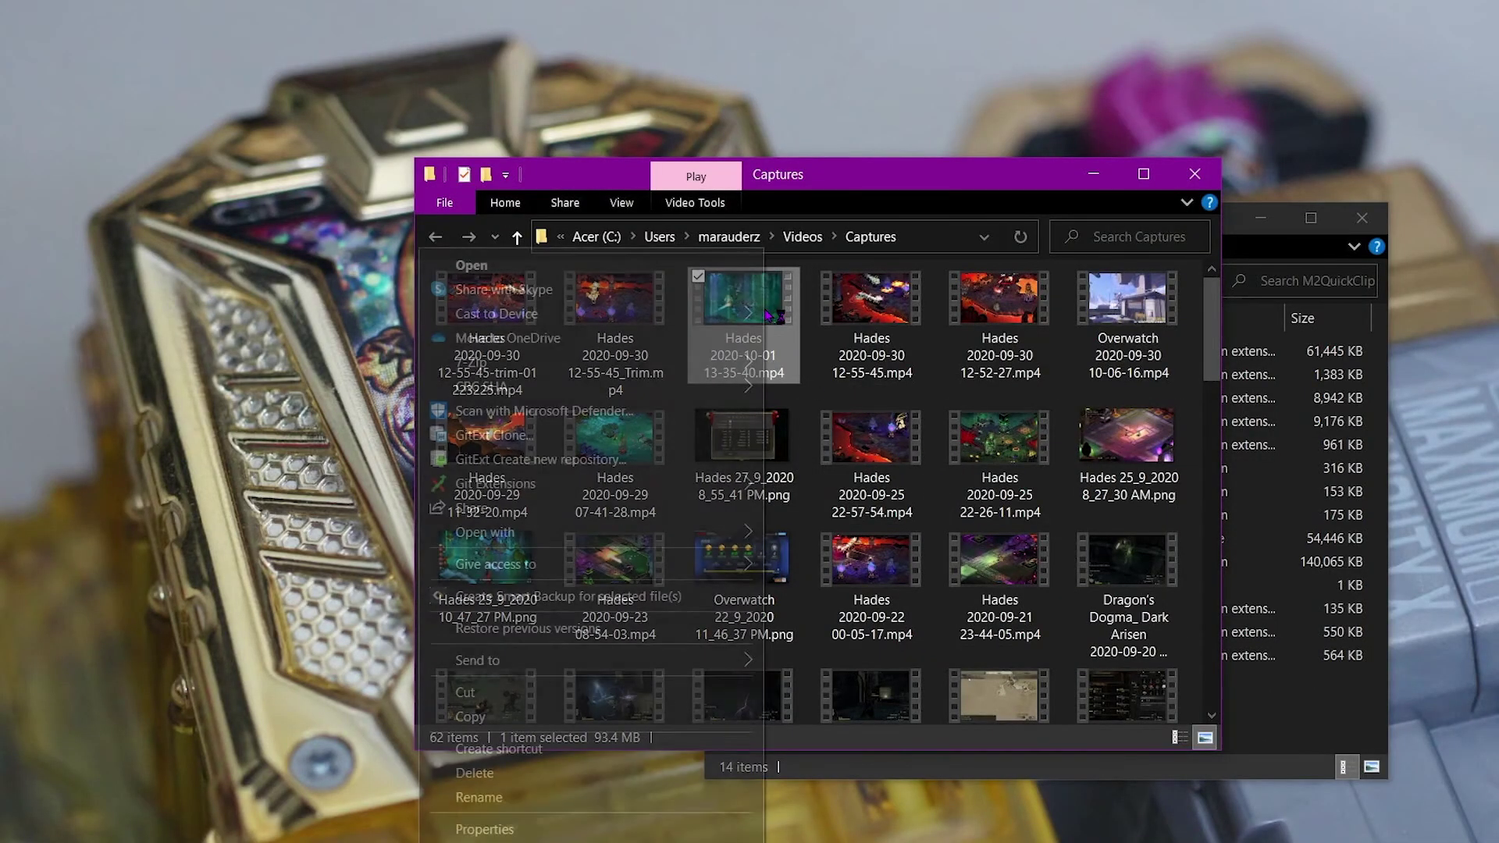
mouse_move(687, 539)
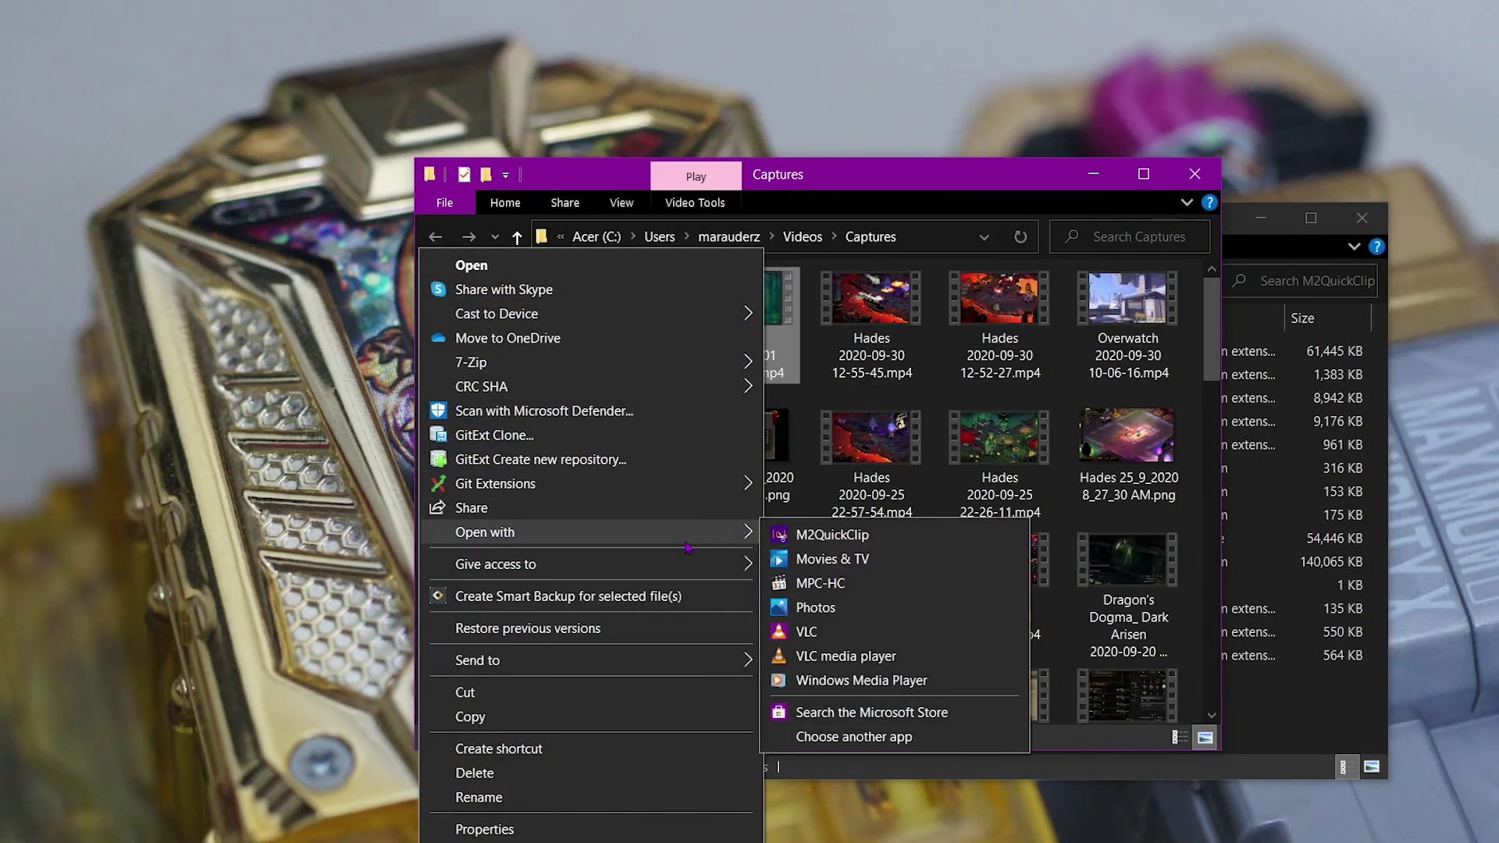
click(784, 538)
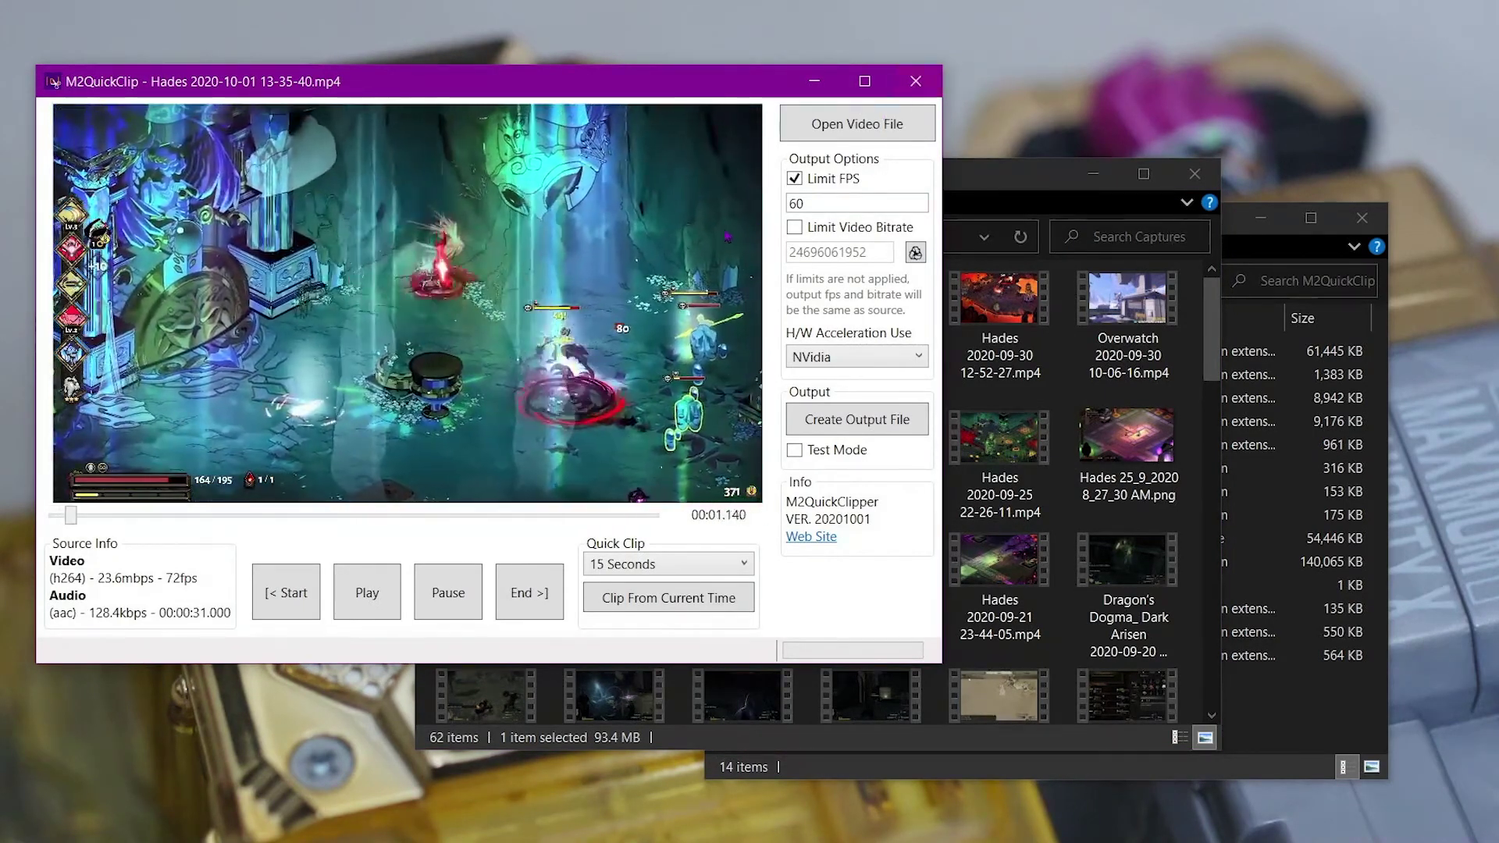
drag(676, 84, 881, 100)
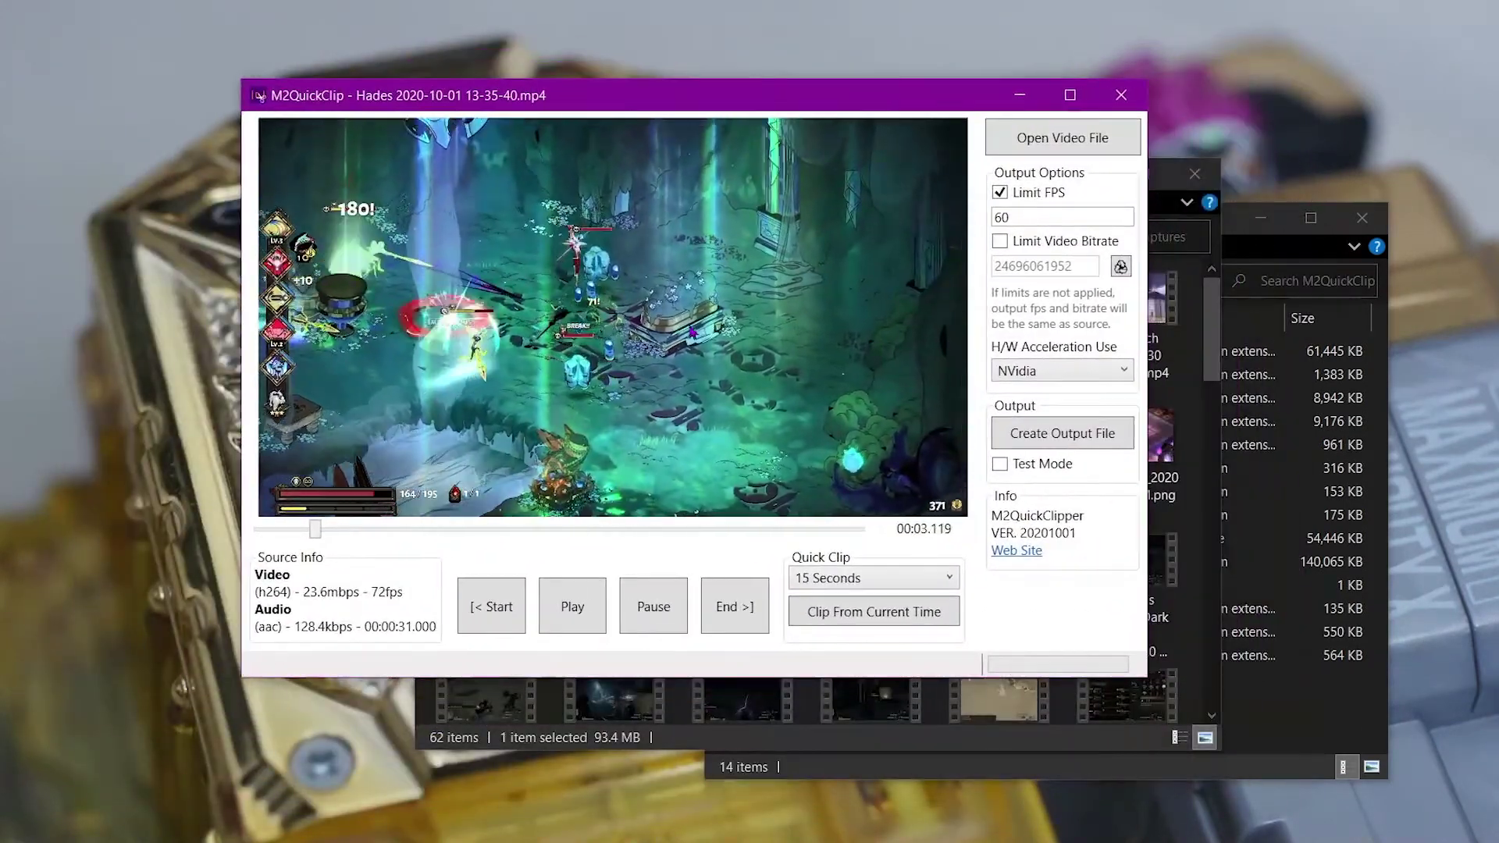